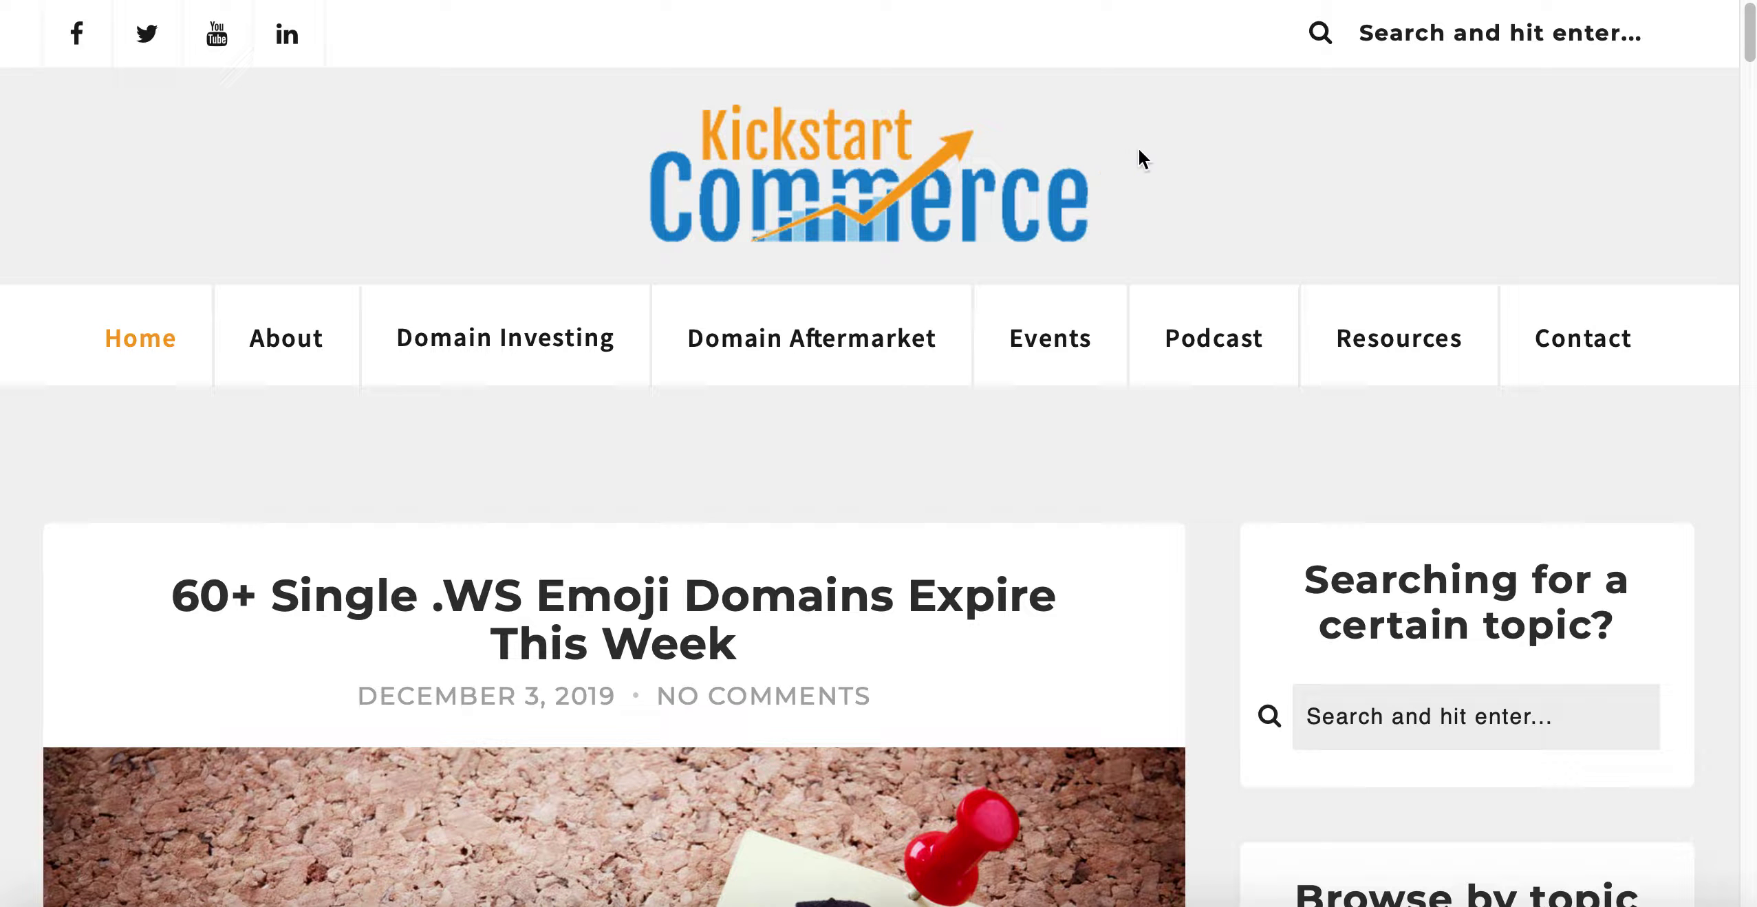
Switch to DomainState's Domain News & Blogs page and scroll through the BASIC blog addresses.
{"action": "left_click", "coordinate": [853, 1]}
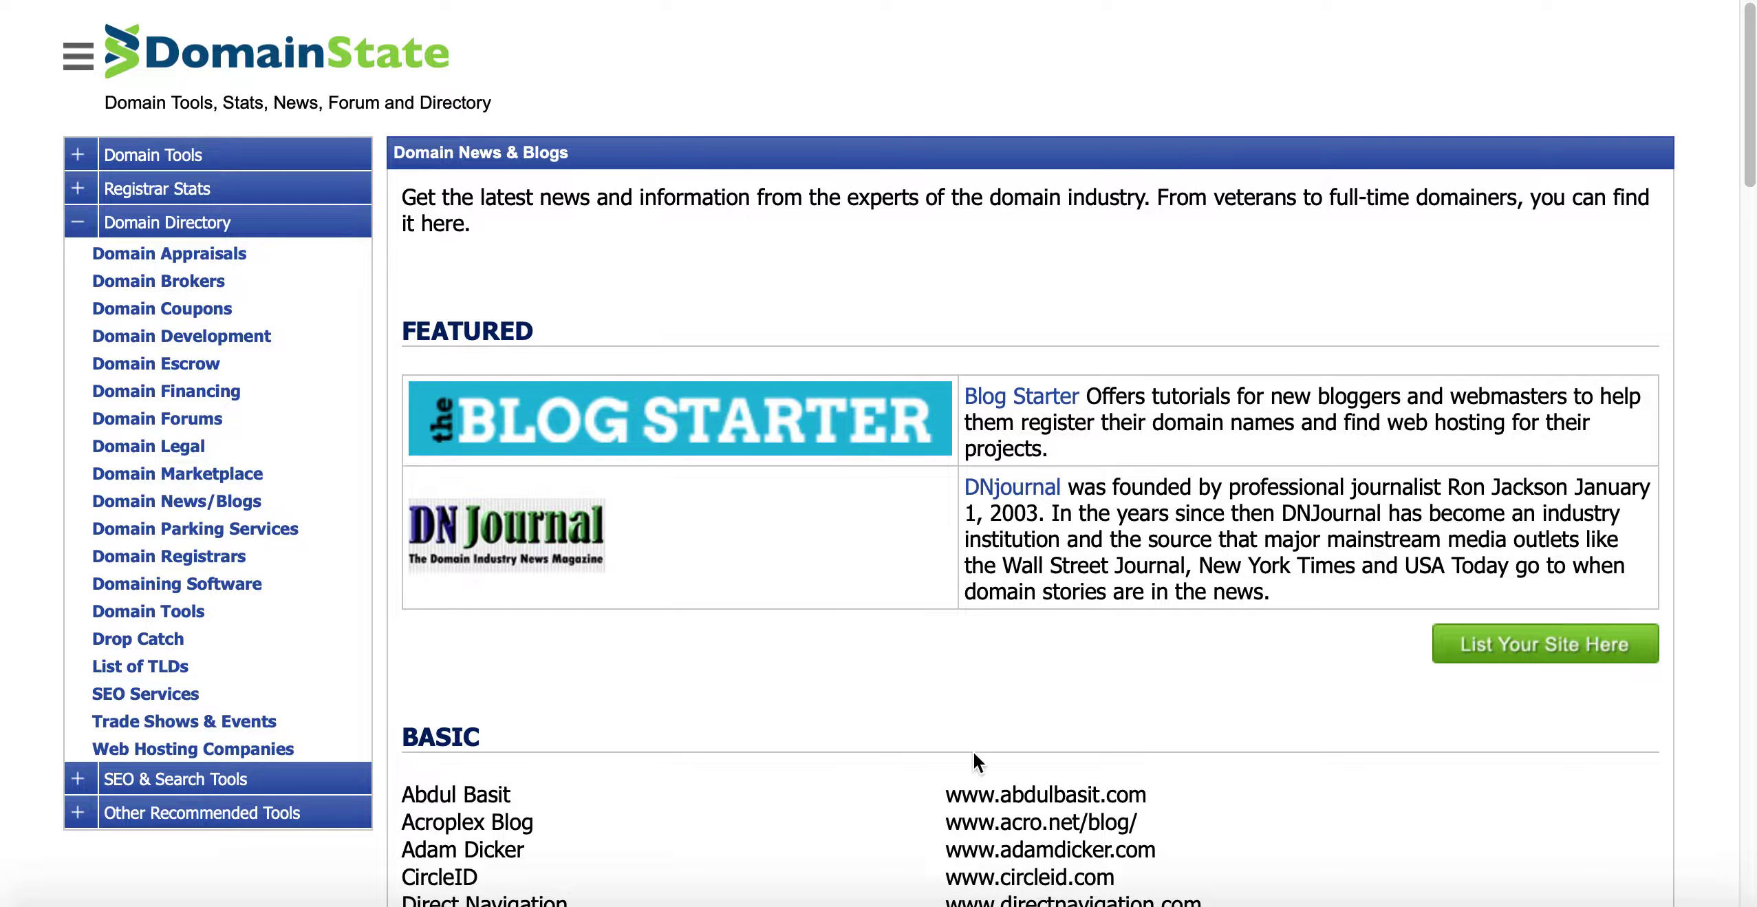
{"action": "scroll", "coordinate": [973, 750], "scroll_direction": "down", "scroll_amount": 2}
{"action": "scroll", "coordinate": [973, 752], "scroll_direction": "down", "scroll_amount": 1}
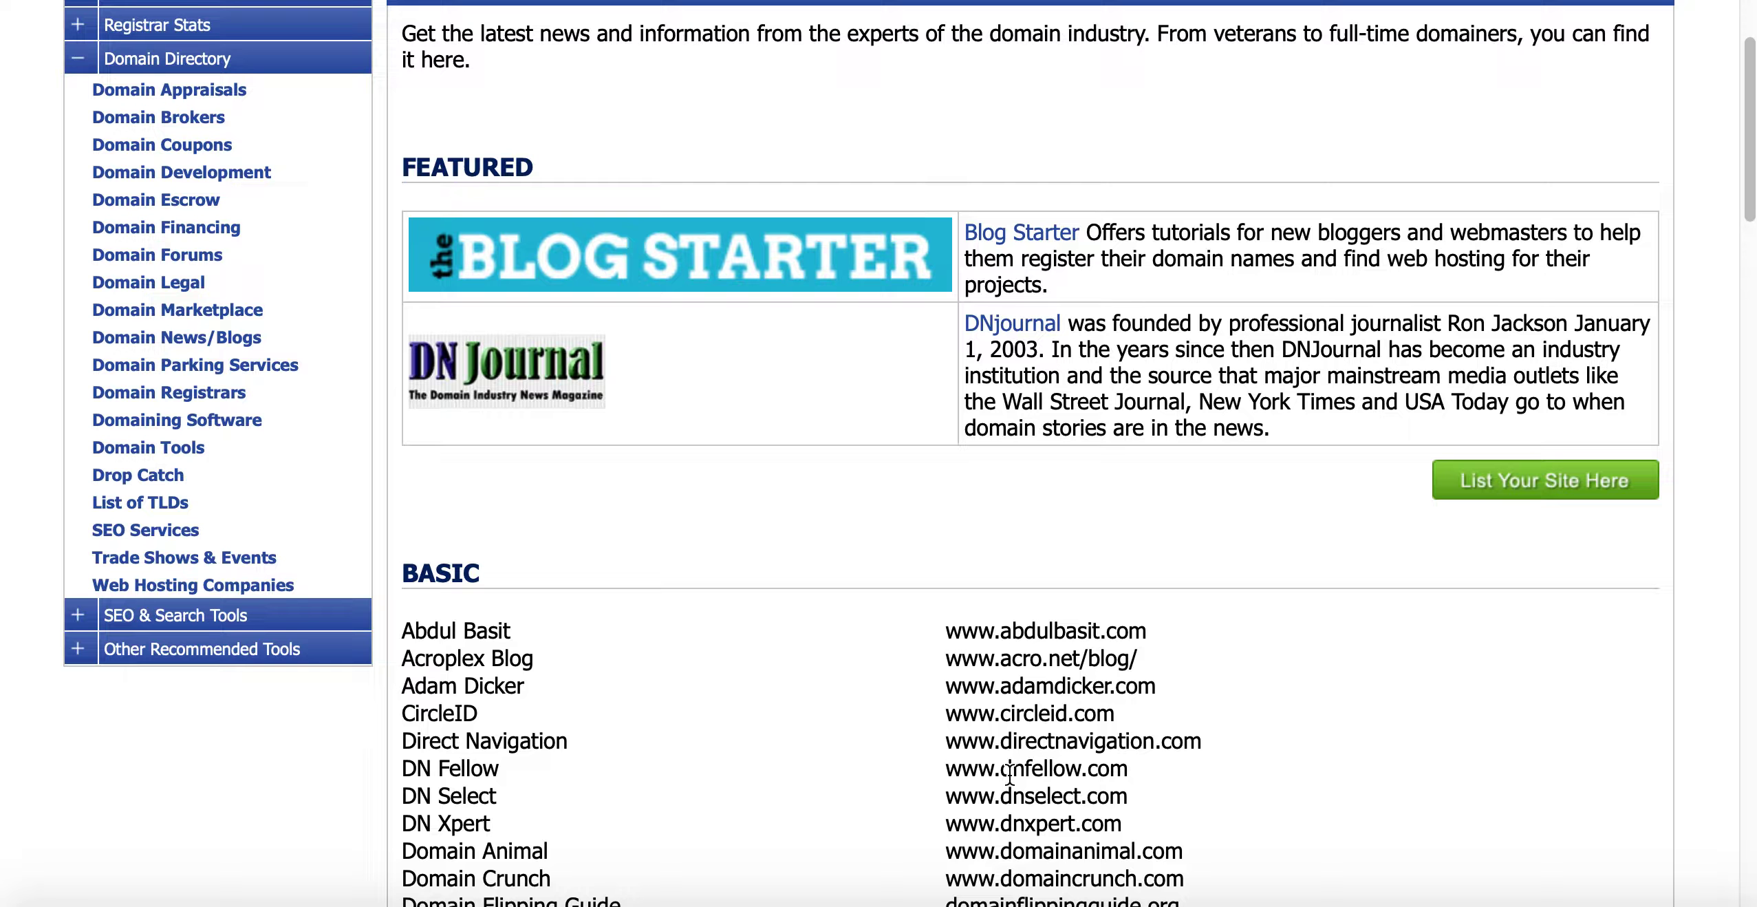
{"action": "scroll", "coordinate": [1009, 774], "scroll_direction": "down", "scroll_amount": 9}
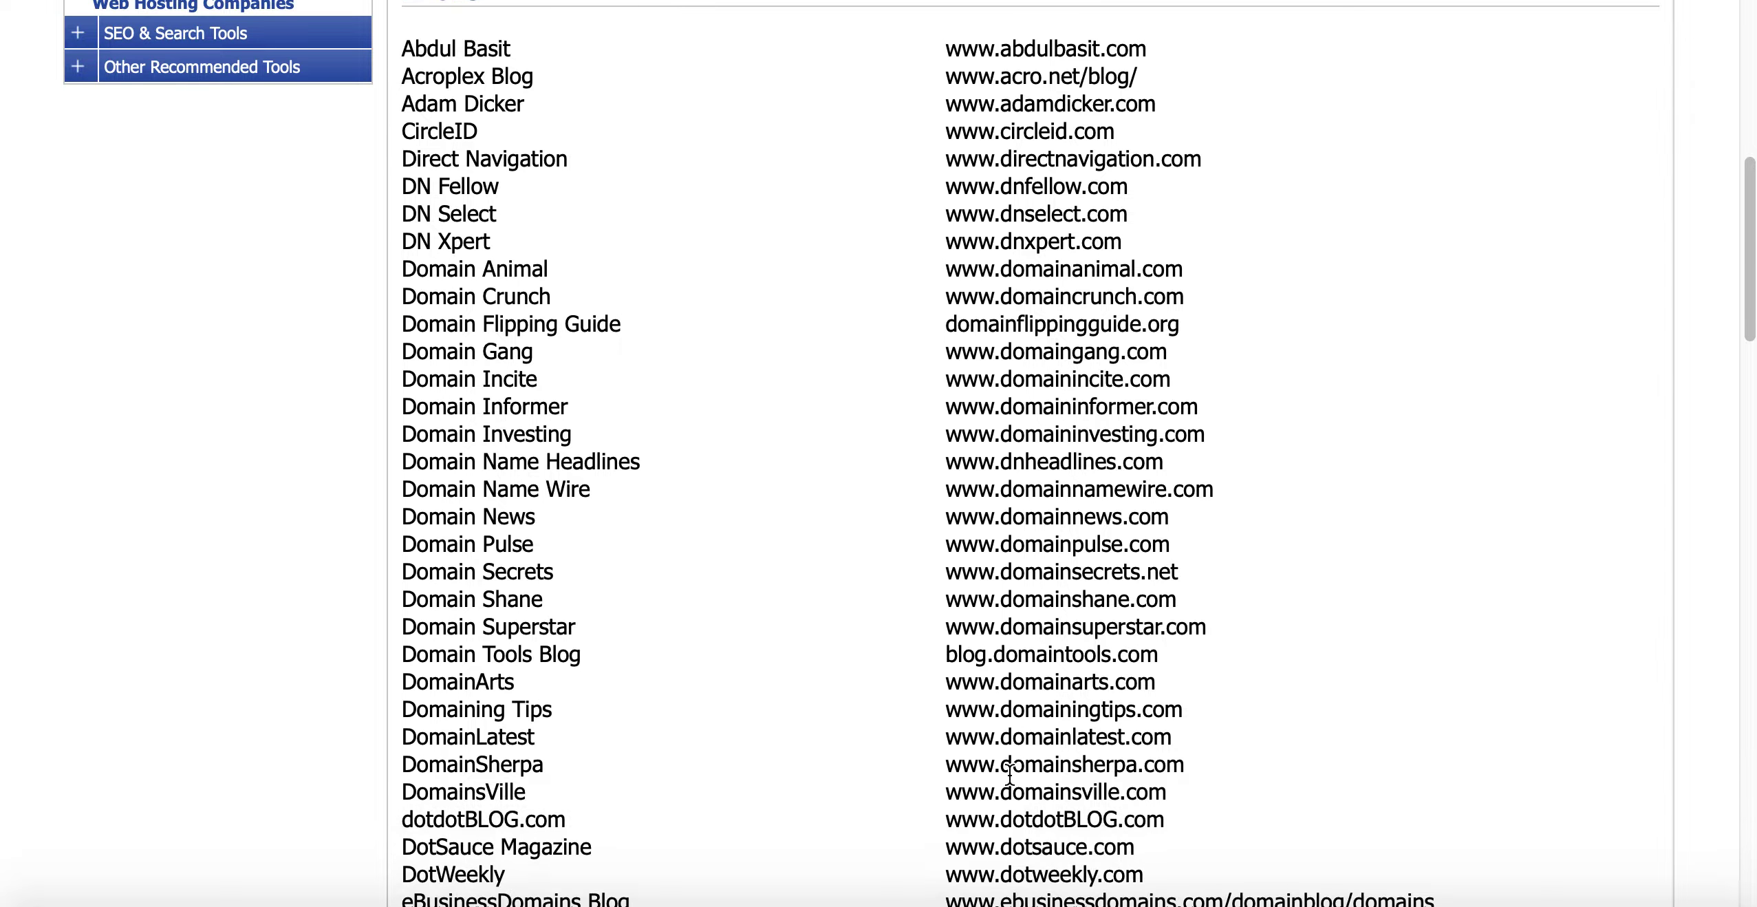
{"action": "scroll", "coordinate": [572, 79], "scroll_direction": "up", "scroll_amount": 2}
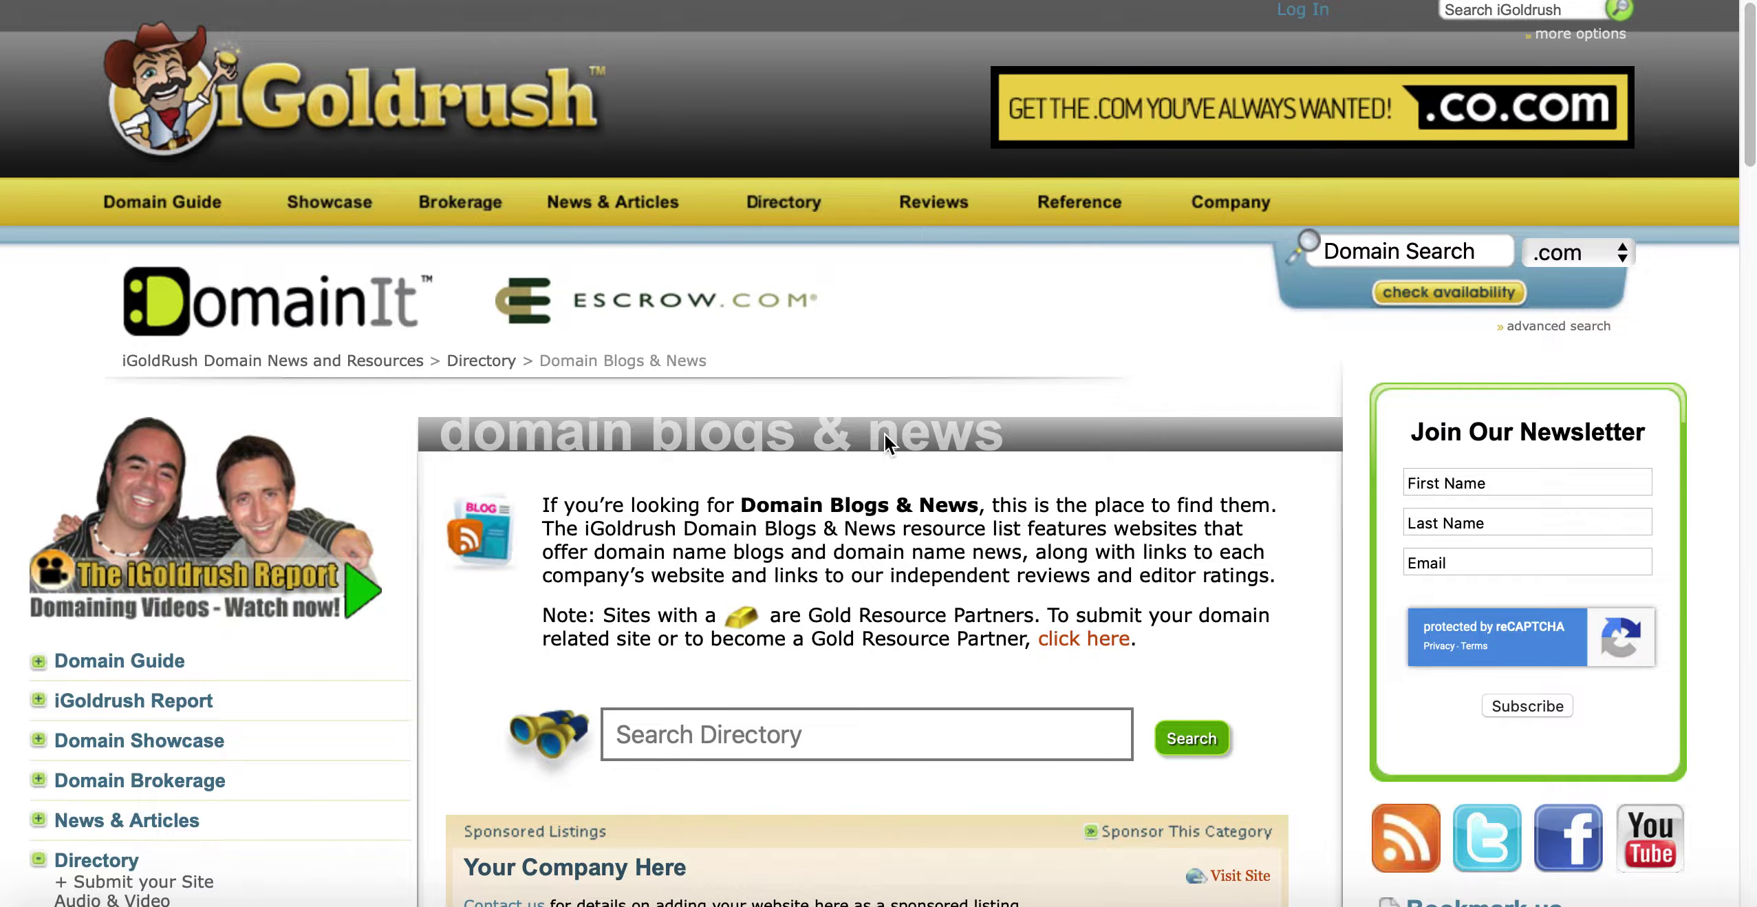
{"action": "scroll", "coordinate": [885, 440], "scroll_direction": "down", "scroll_amount": 9}
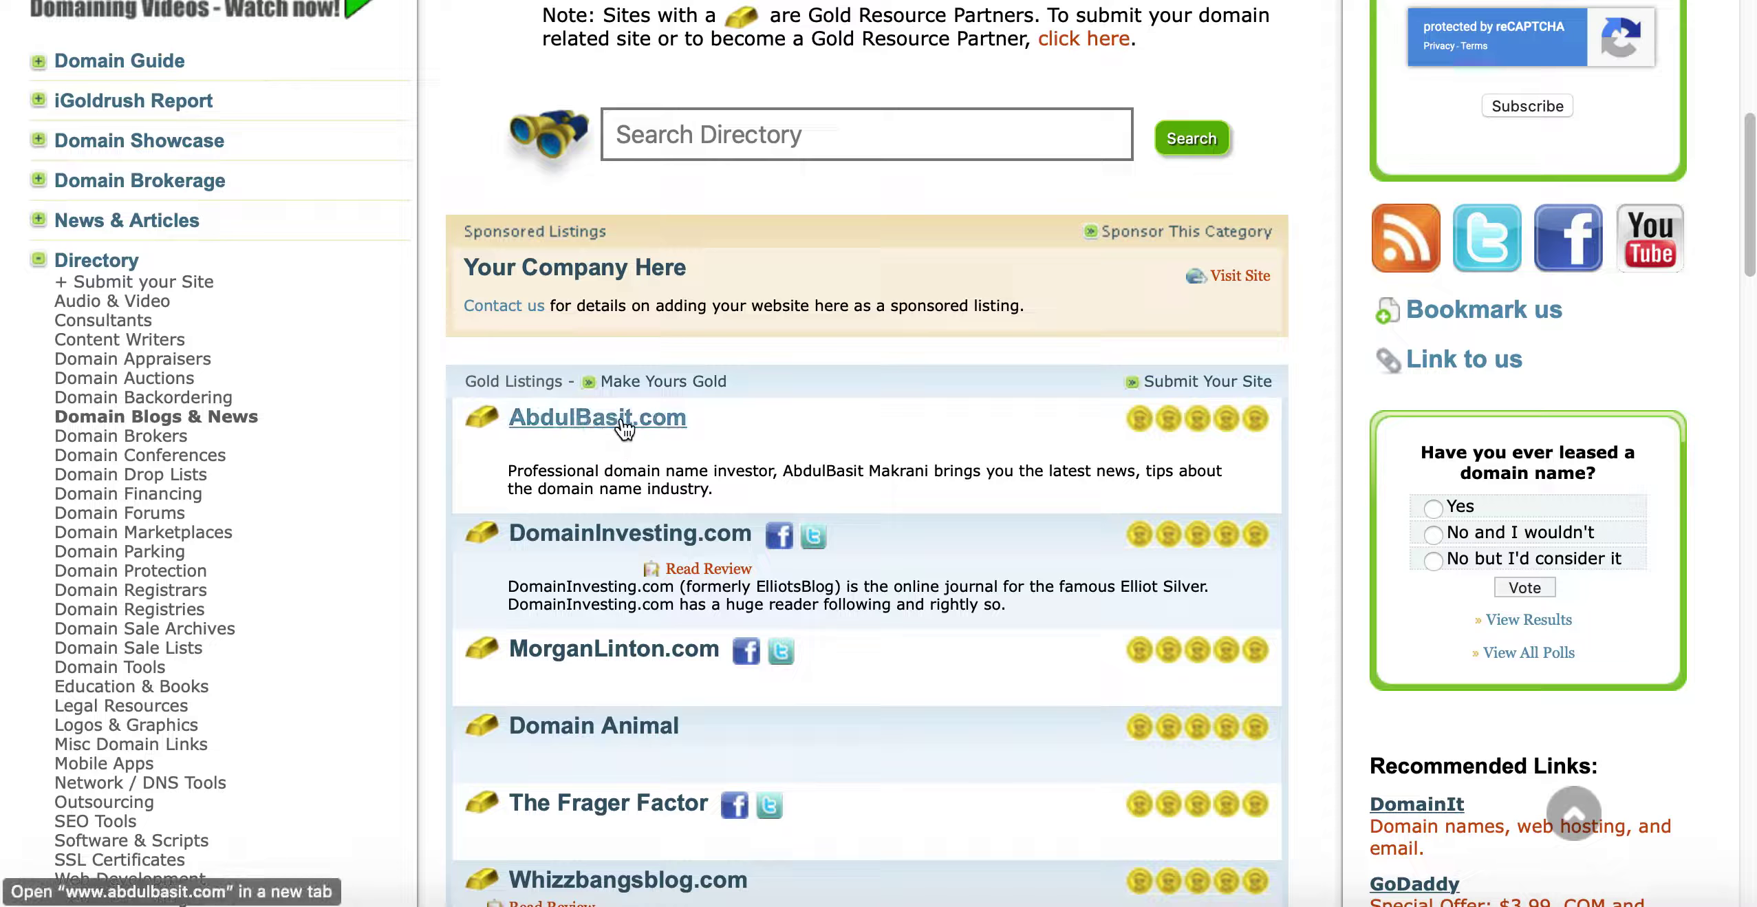
Scroll DomainState's BASIC blog list up and down, comparing it against iGoldrush's gold listings.
{"action": "left_click", "coordinate": [860, 0]}
{"action": "scroll", "coordinate": [752, 284], "scroll_direction": "up", "scroll_amount": 5}
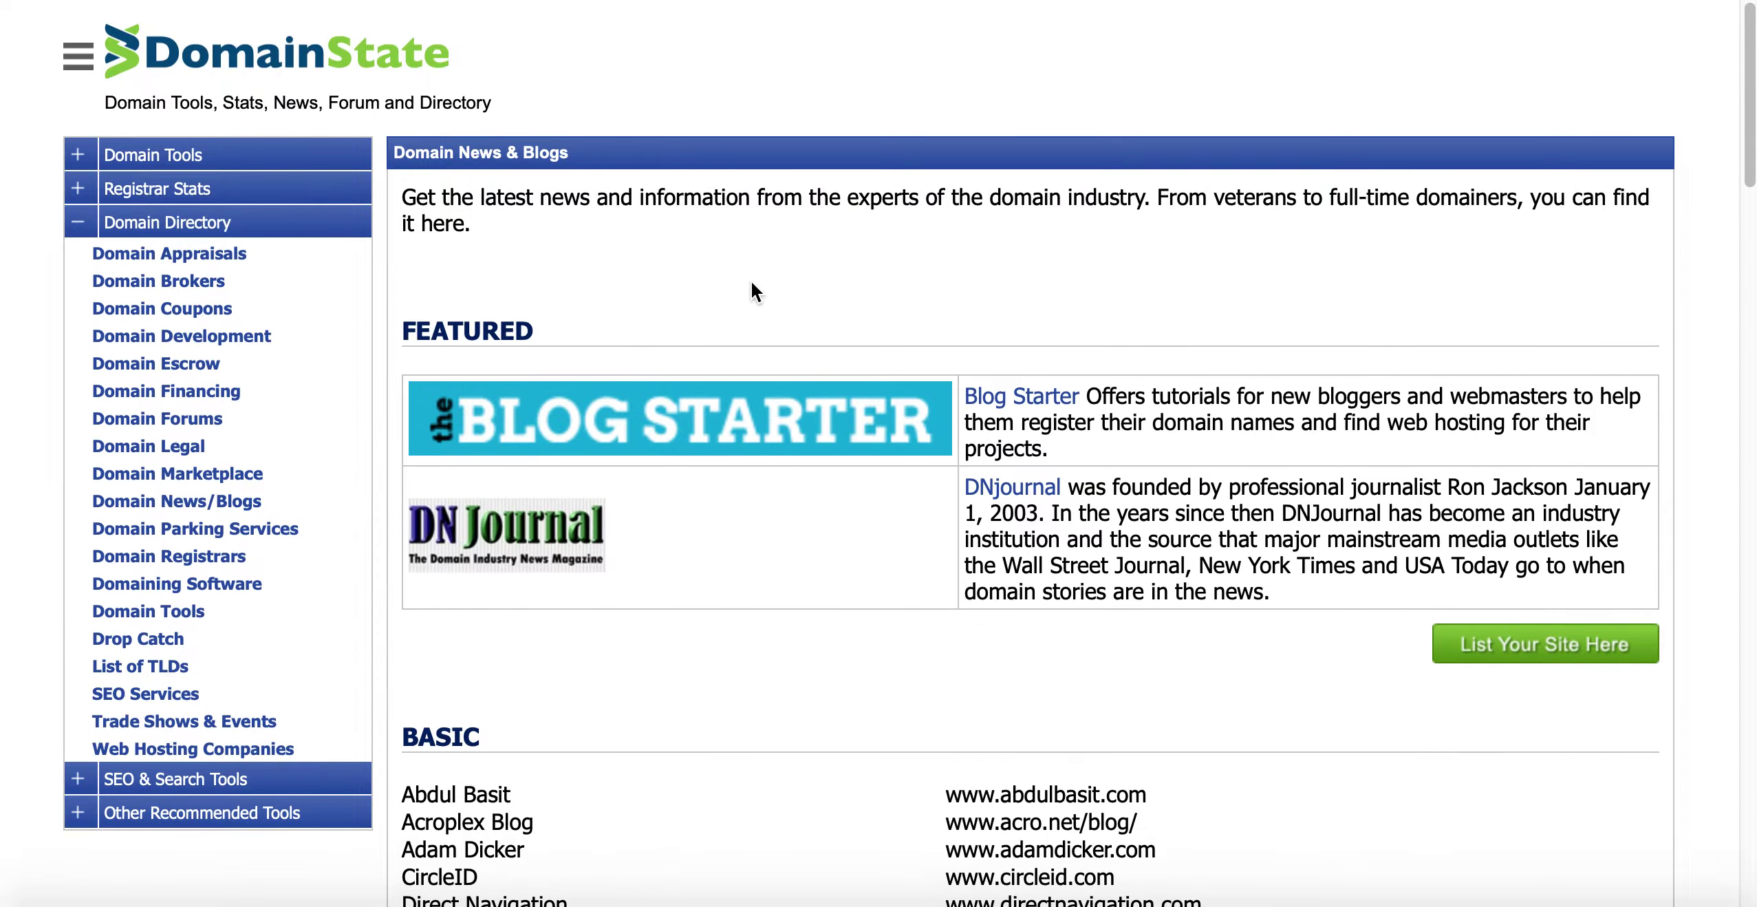
{"action": "scroll", "coordinate": [752, 283], "scroll_direction": "down", "scroll_amount": 7}
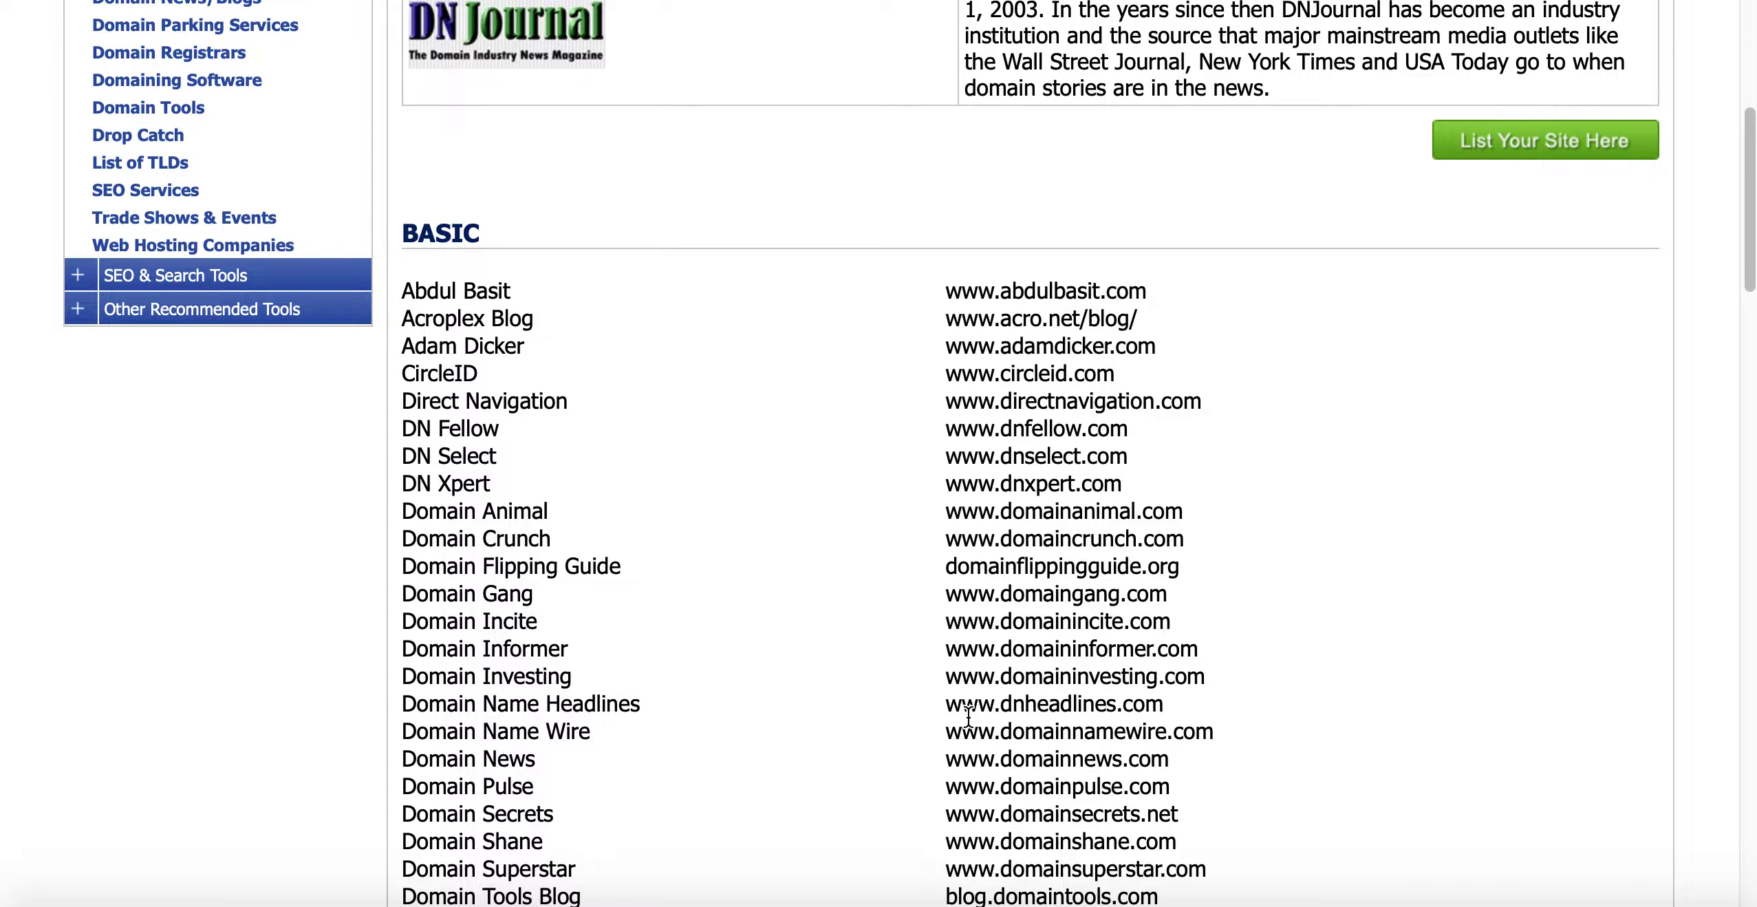
{"action": "scroll", "coordinate": [1001, 646], "scroll_direction": "down", "scroll_amount": 3}
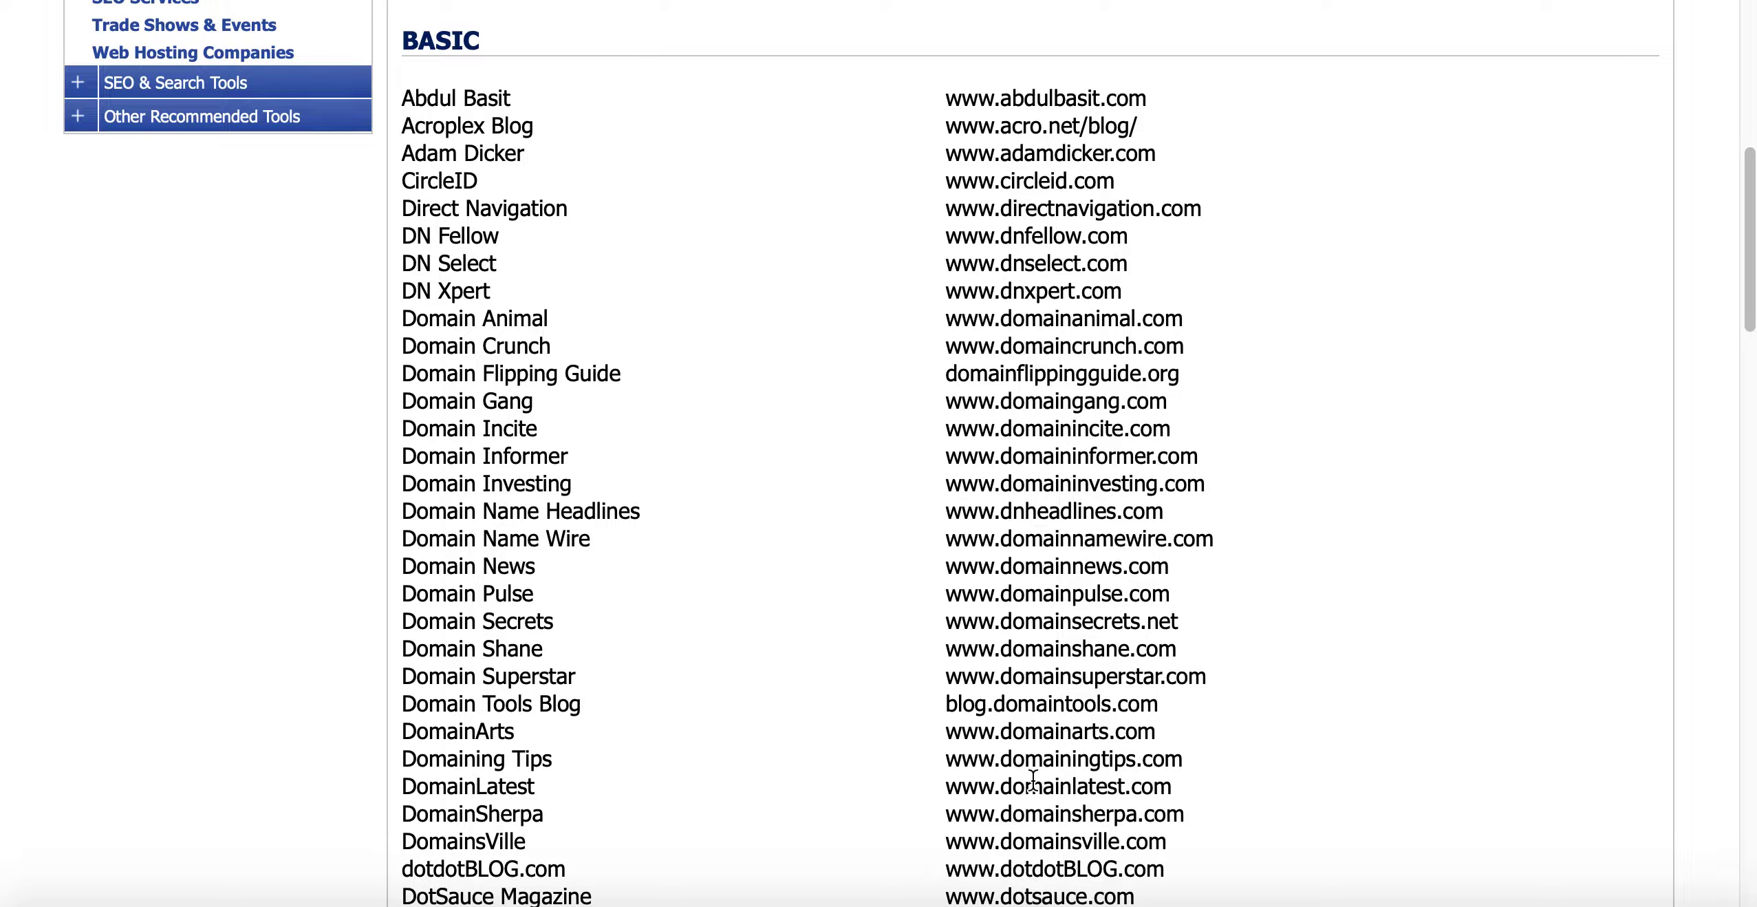
{"action": "scroll", "coordinate": [1032, 781], "scroll_direction": "down", "scroll_amount": 10}
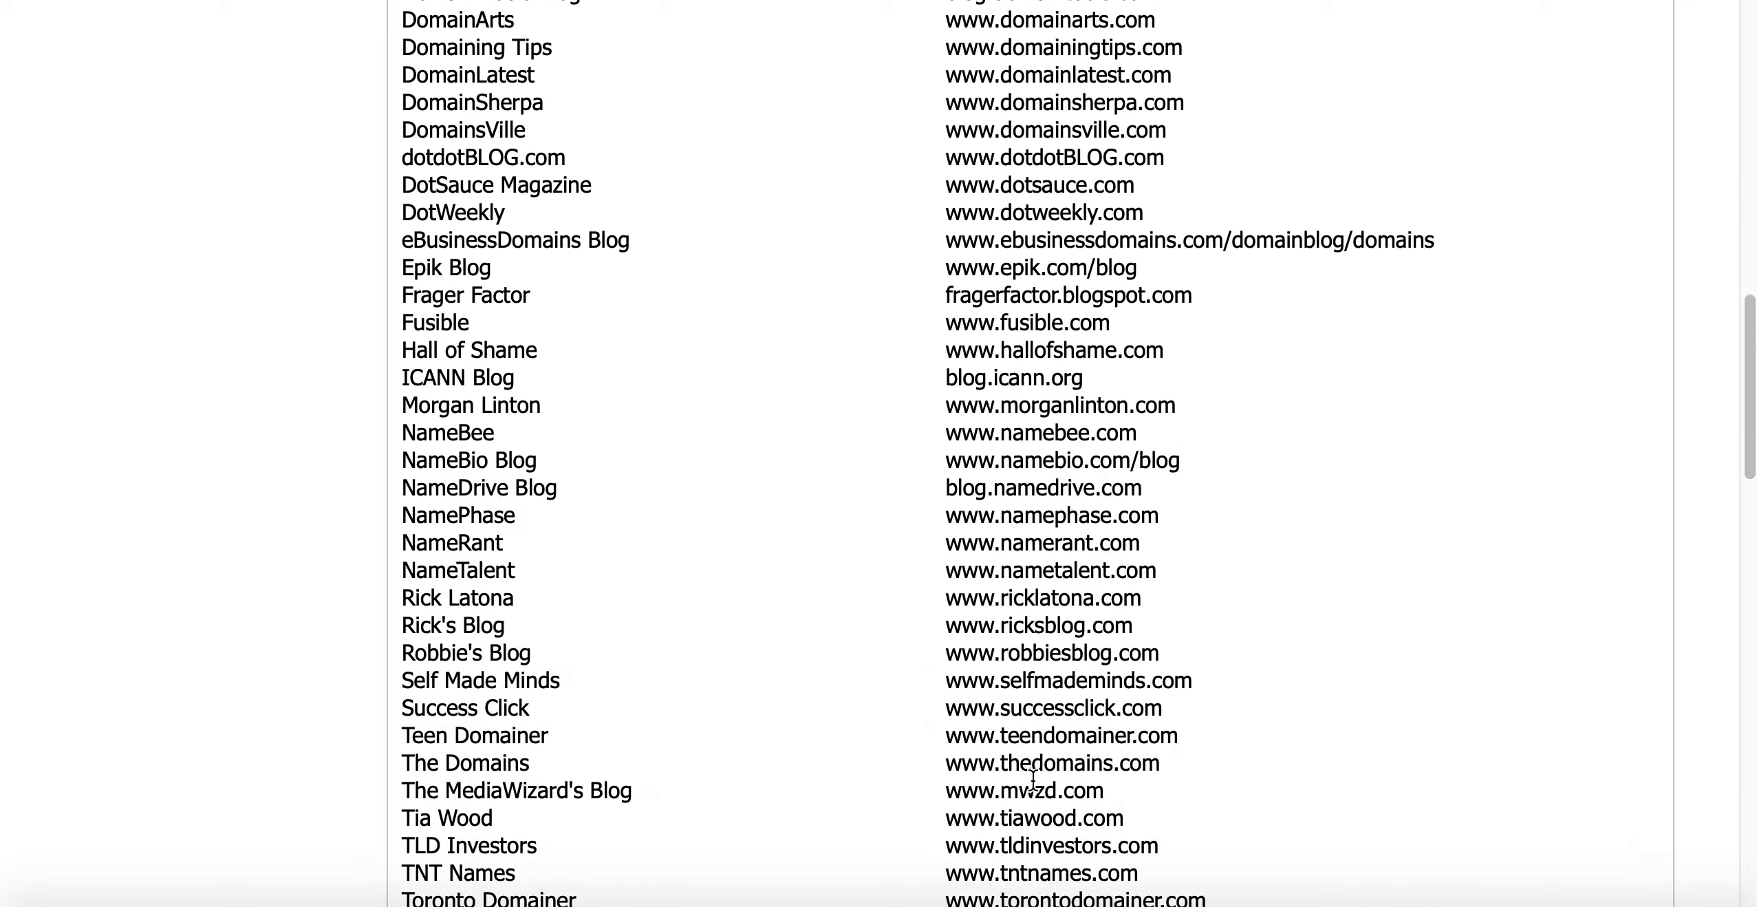
{"action": "scroll", "coordinate": [1032, 781], "scroll_direction": "up", "scroll_amount": 14}
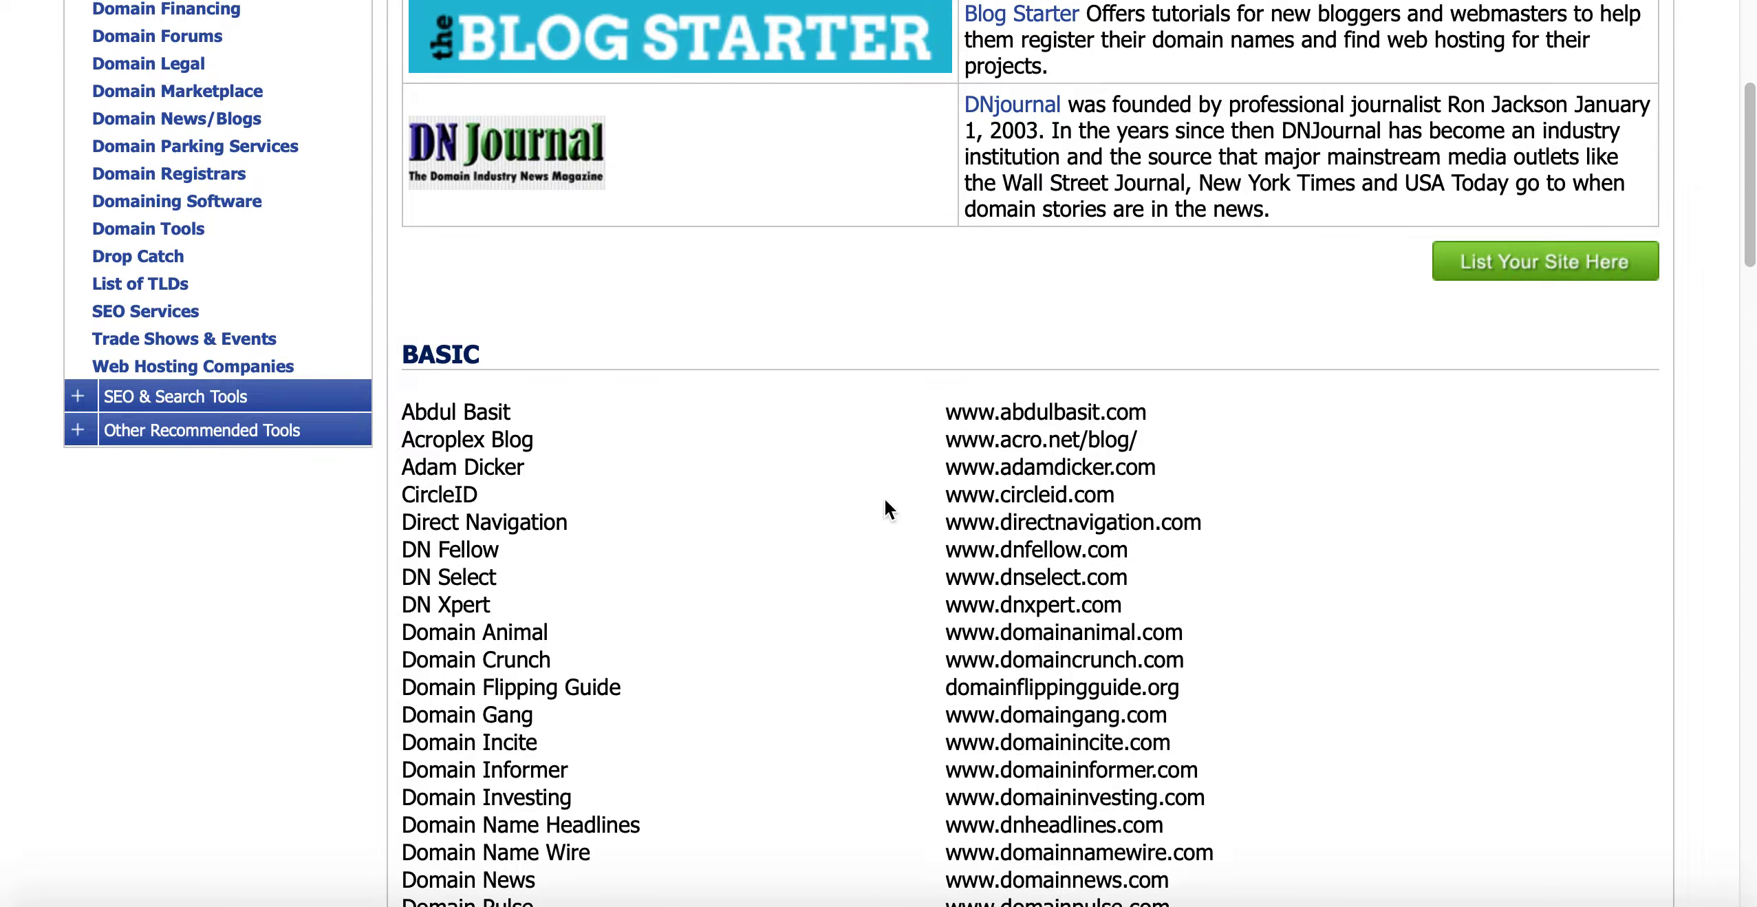
{"action": "scroll", "coordinate": [864, 484], "scroll_direction": "down", "scroll_amount": 4}
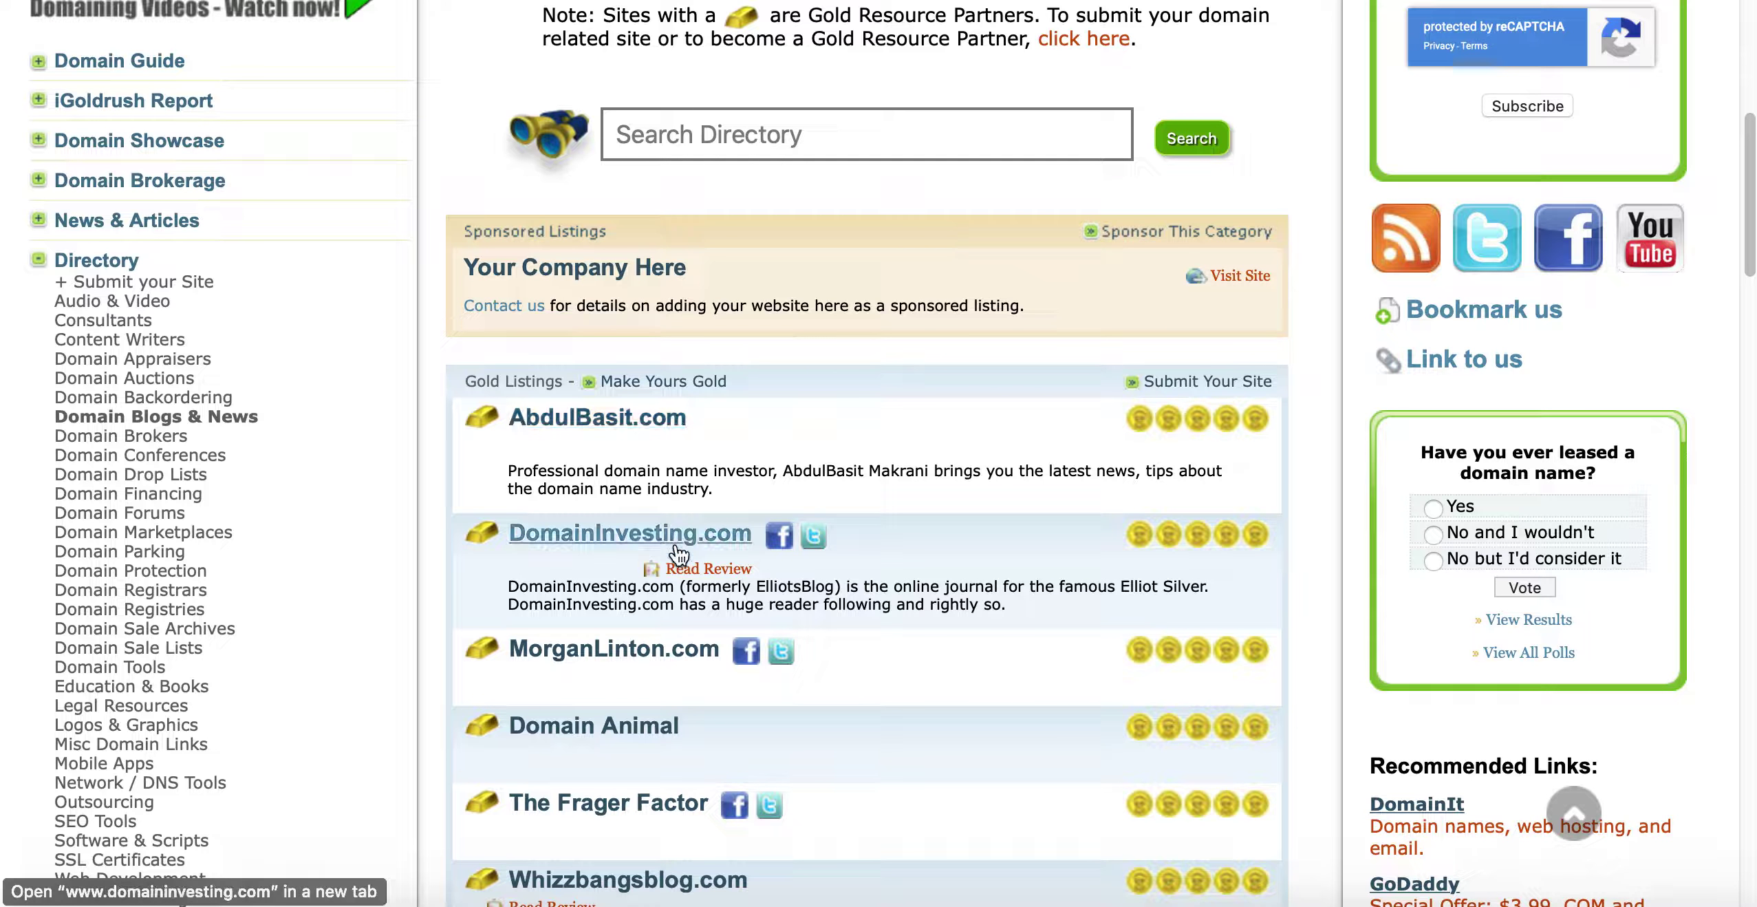
{"action": "scroll", "coordinate": [658, 626], "scroll_direction": "down", "scroll_amount": 10}
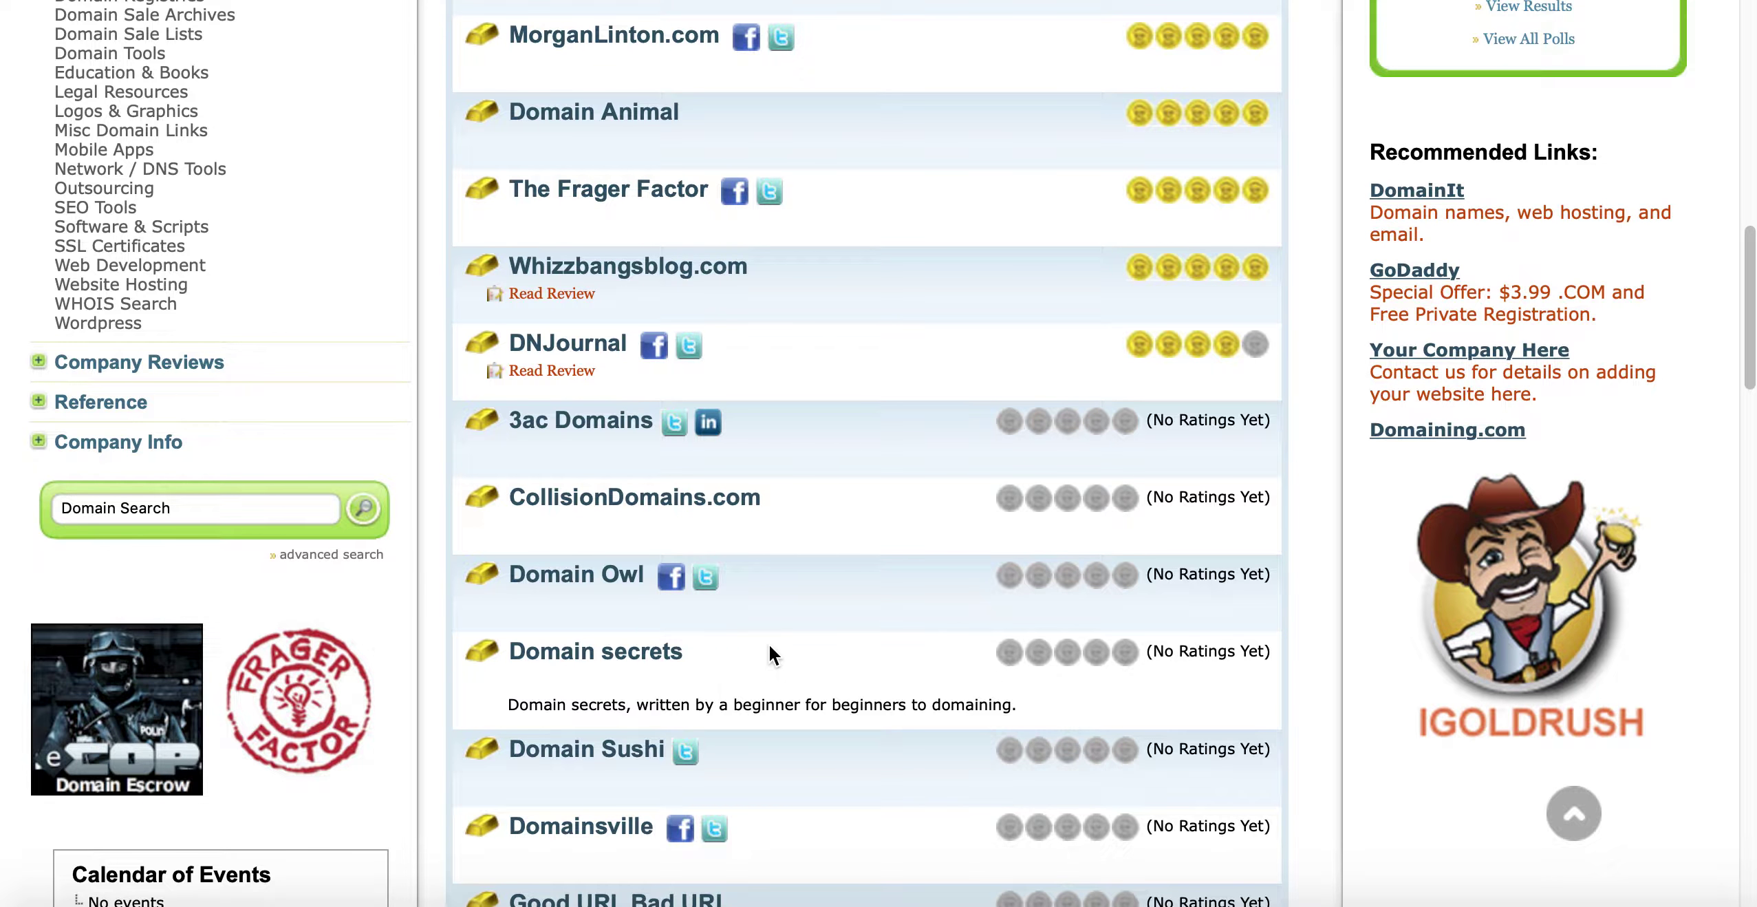
{"action": "scroll", "coordinate": [768, 644], "scroll_direction": "up", "scroll_amount": 15}
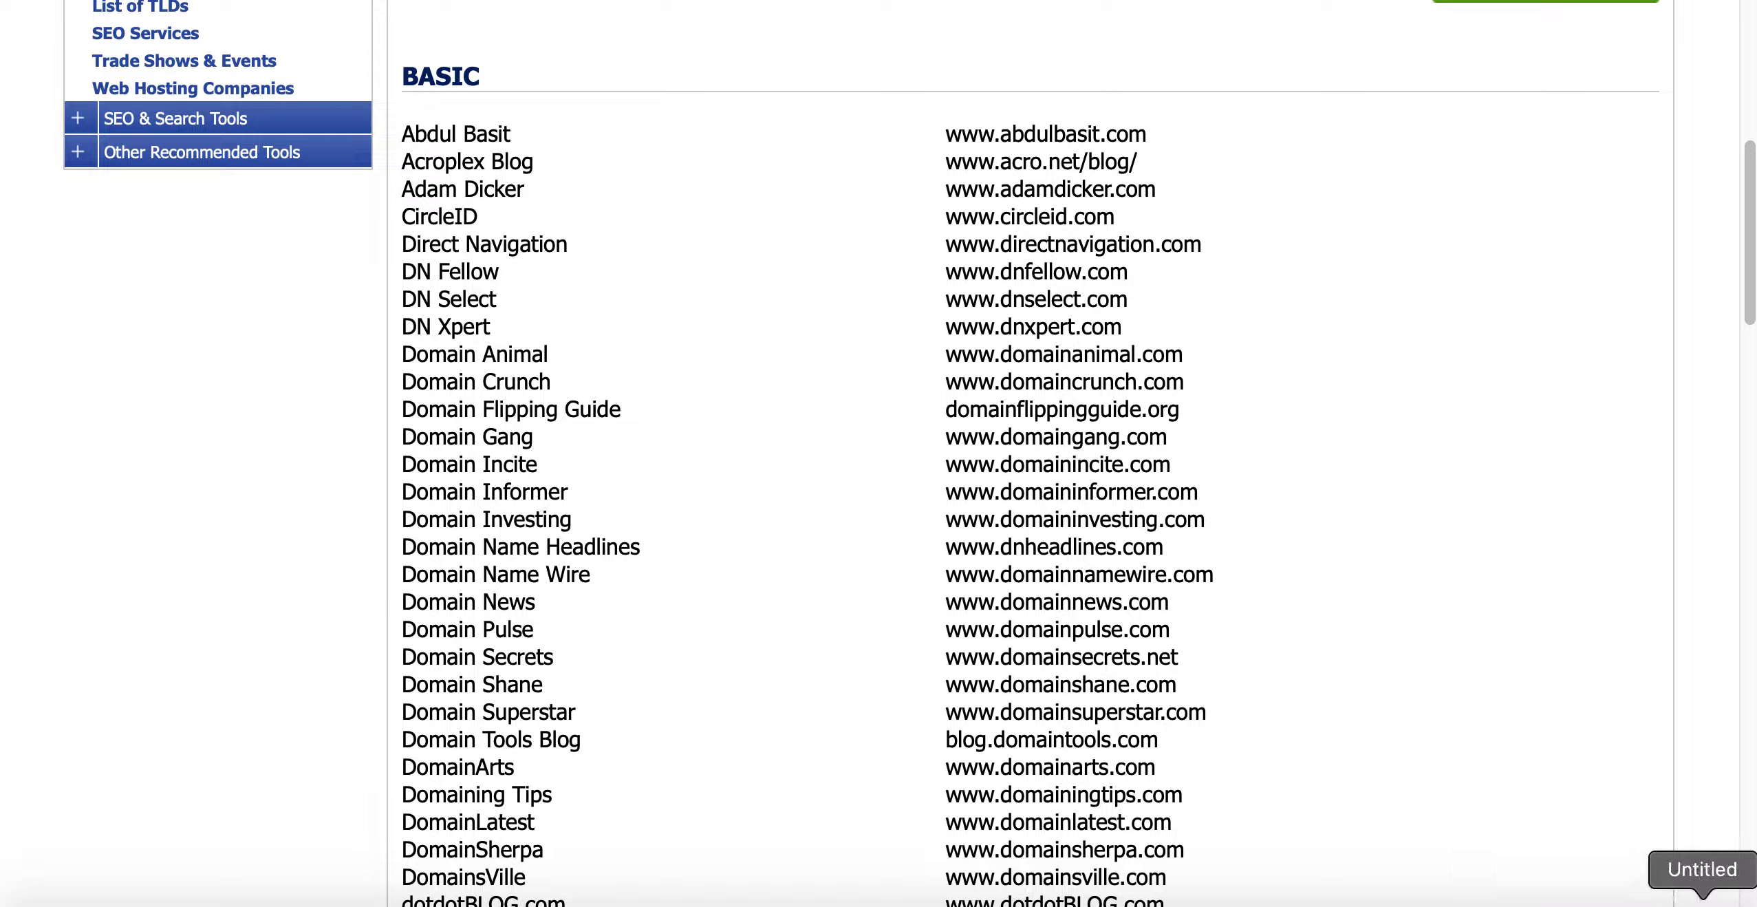
Go to GoDaddy's Bulk Domain Search page from the Domains product menu.
{"action": "left_click", "coordinate": [1665, 901]}
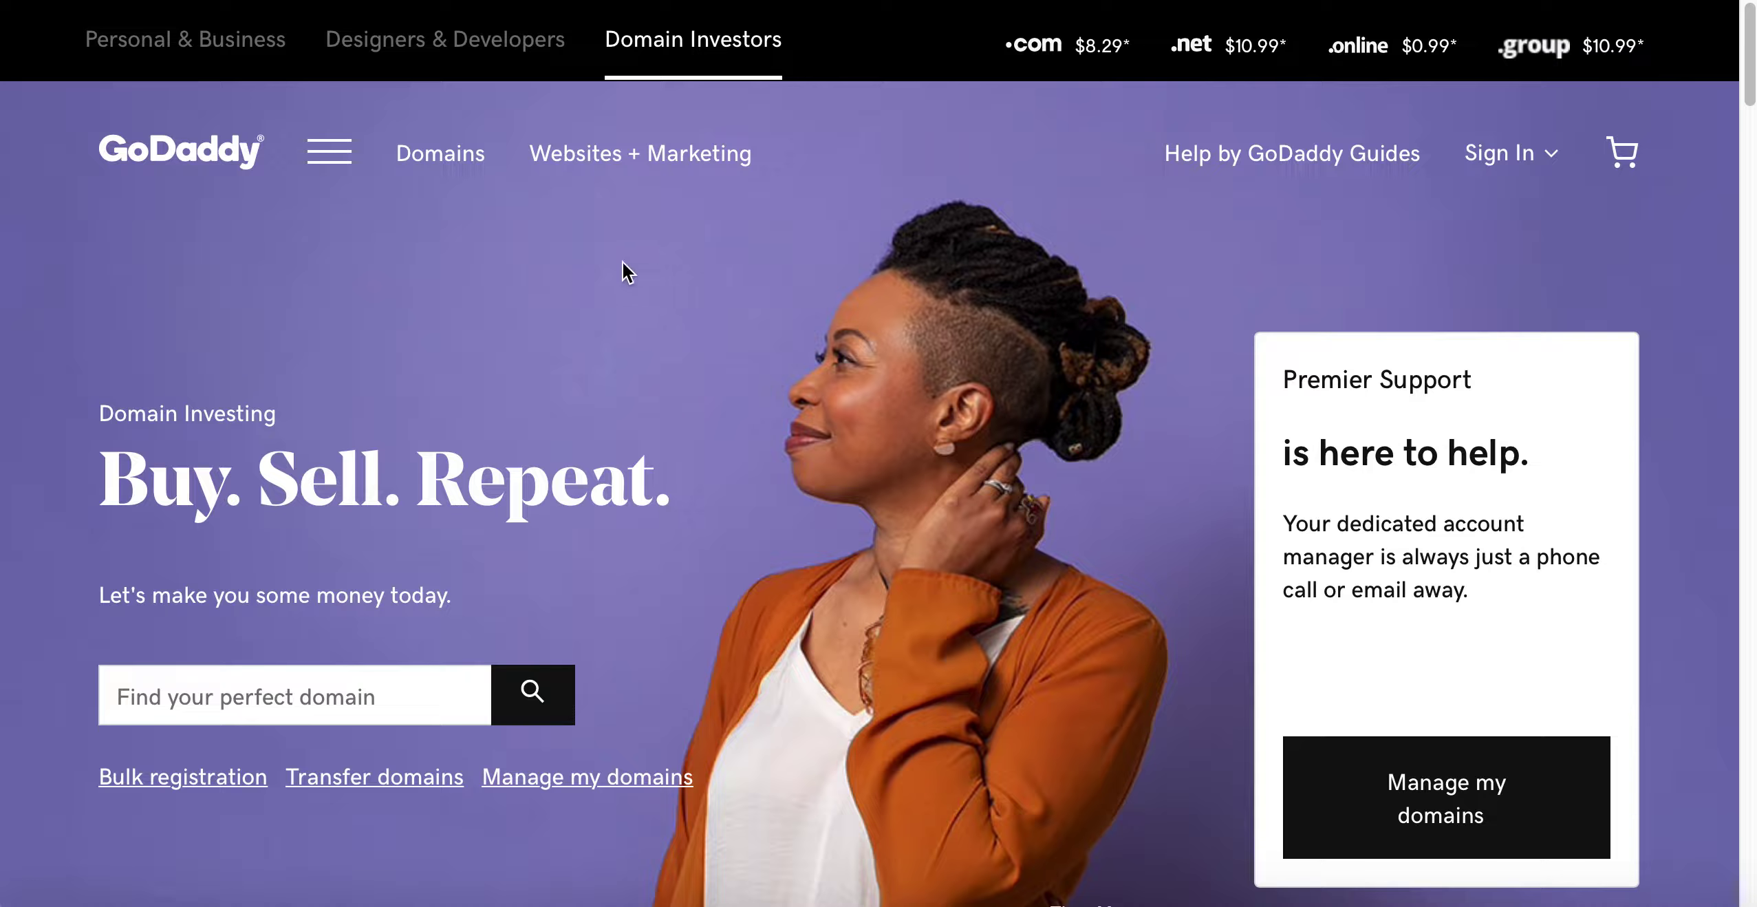
{"action": "left_click", "coordinate": [330, 164]}
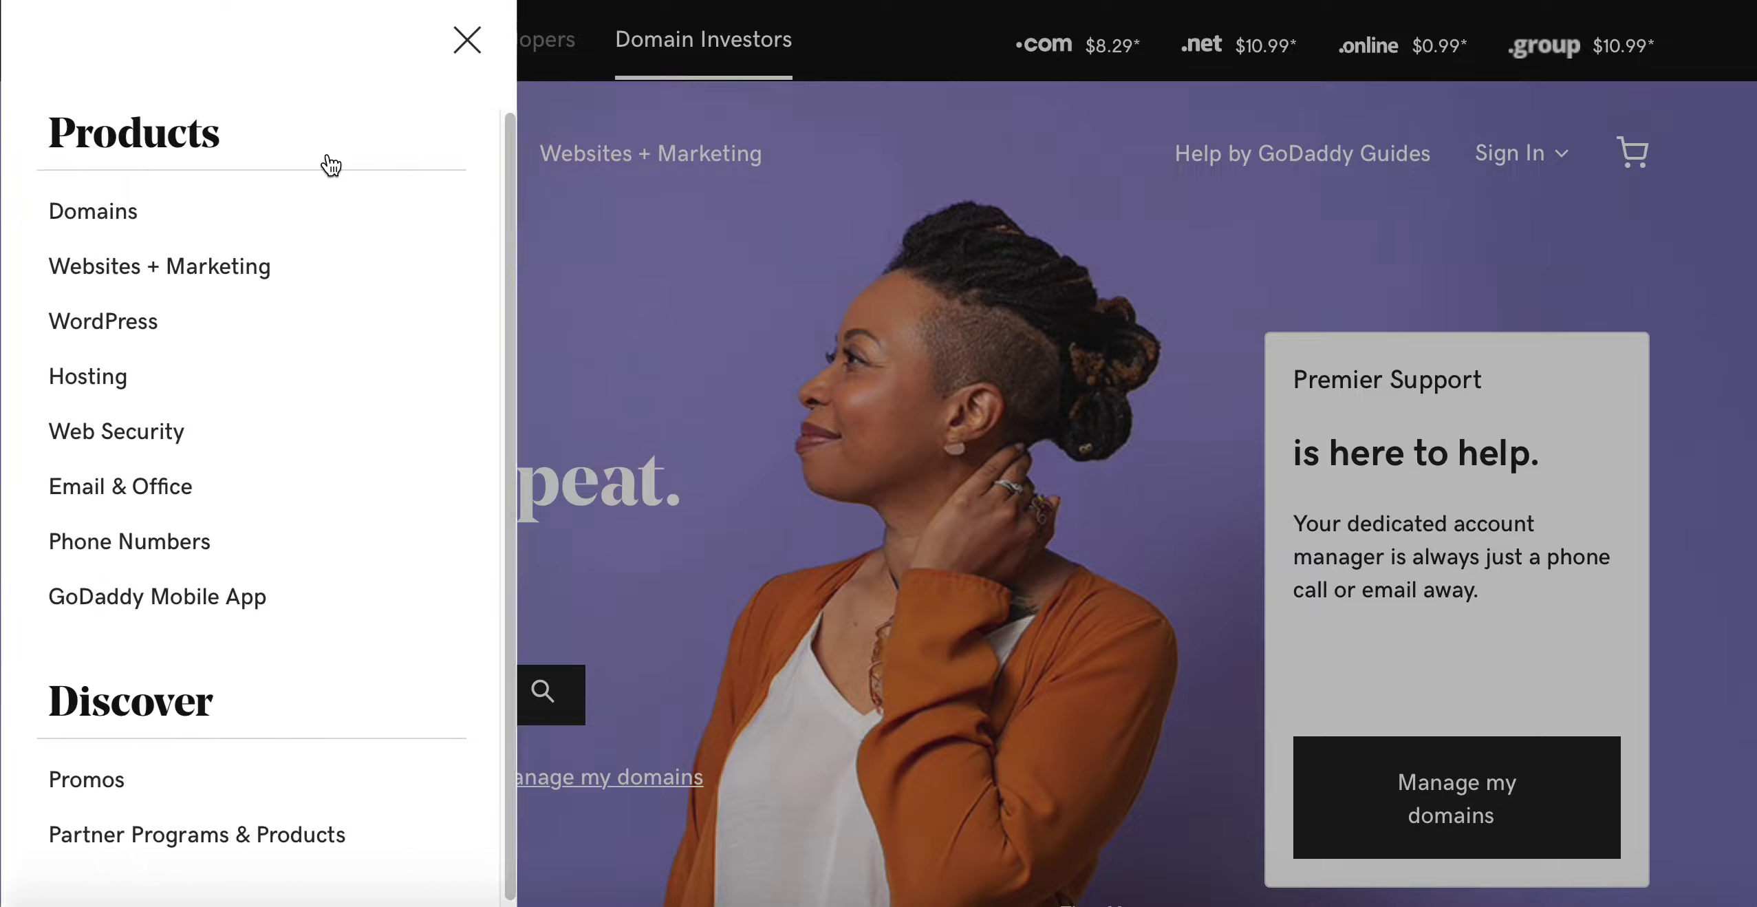
{"action": "left_click", "coordinate": [123, 219]}
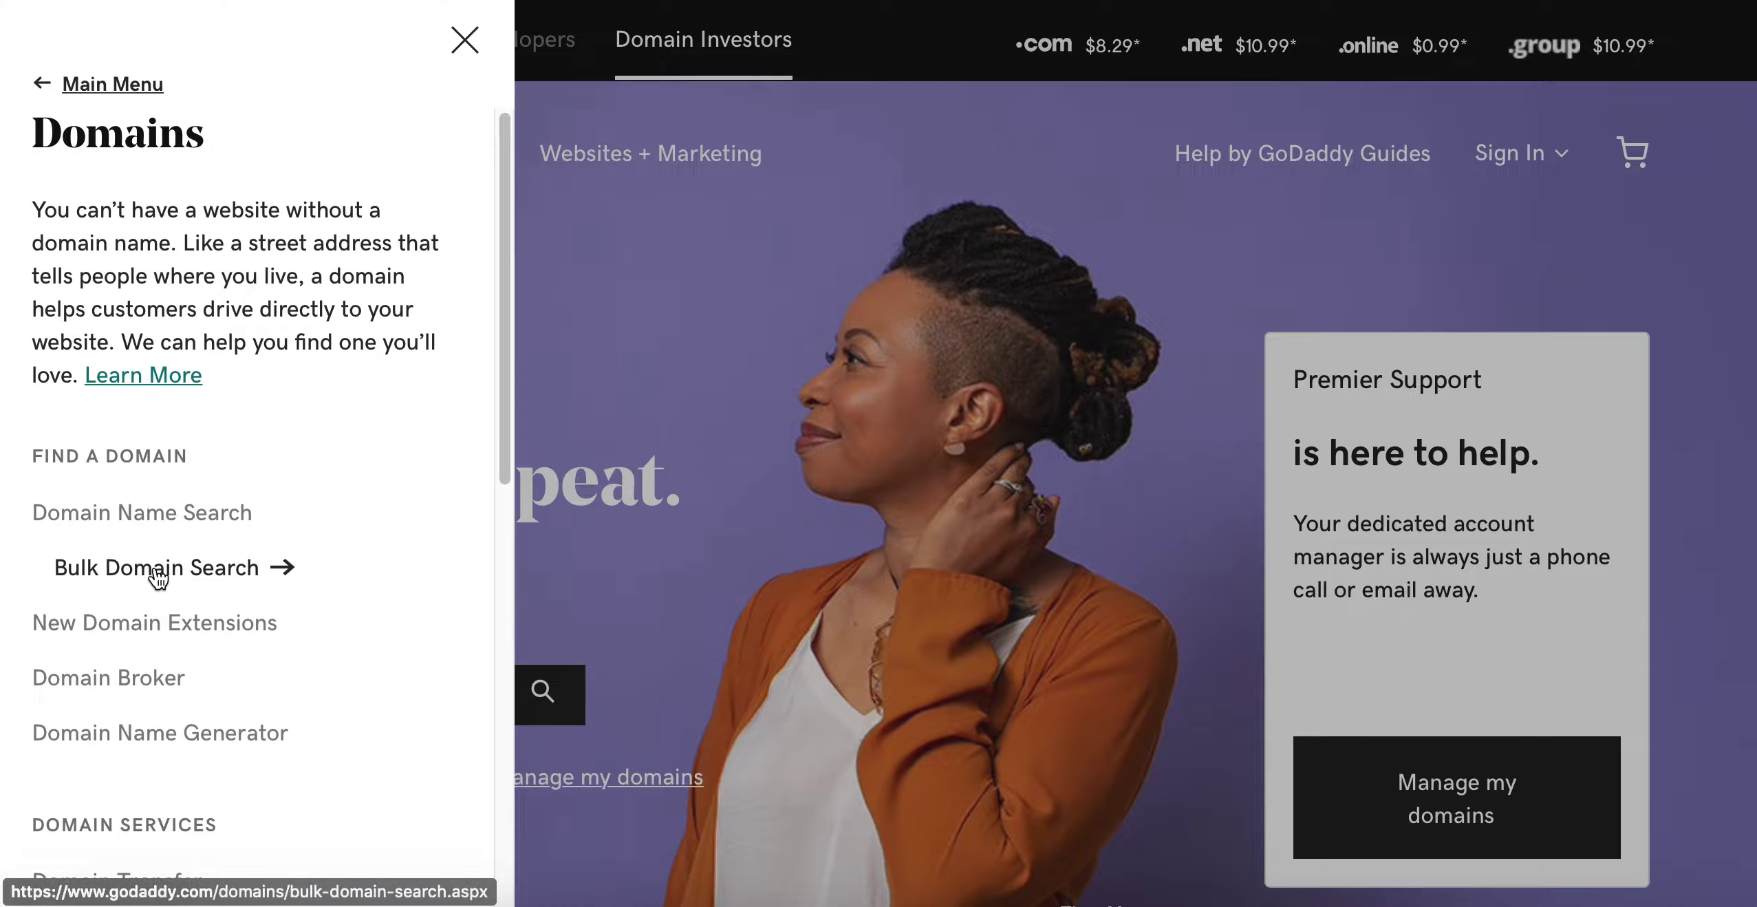
{"action": "left_click", "coordinate": [156, 570]}
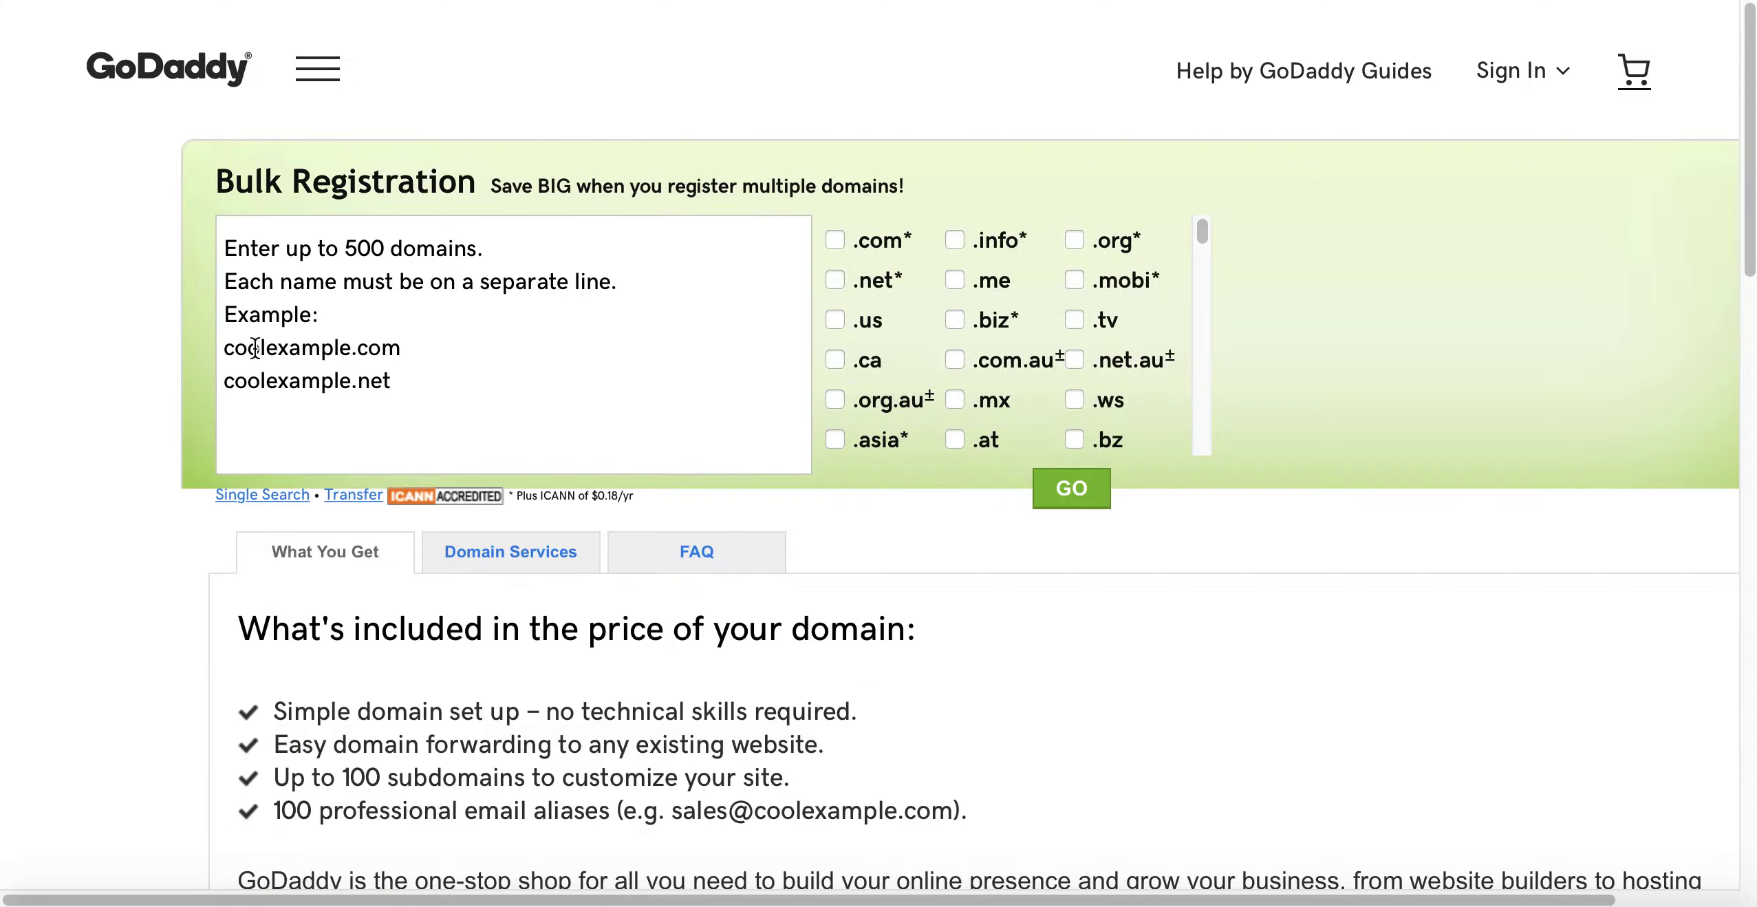
Paste the collected blog domain list and check availability, finding dotdotblog.com and domainsecrets.net free.
{"action": "left_click", "coordinate": [324, 270]}
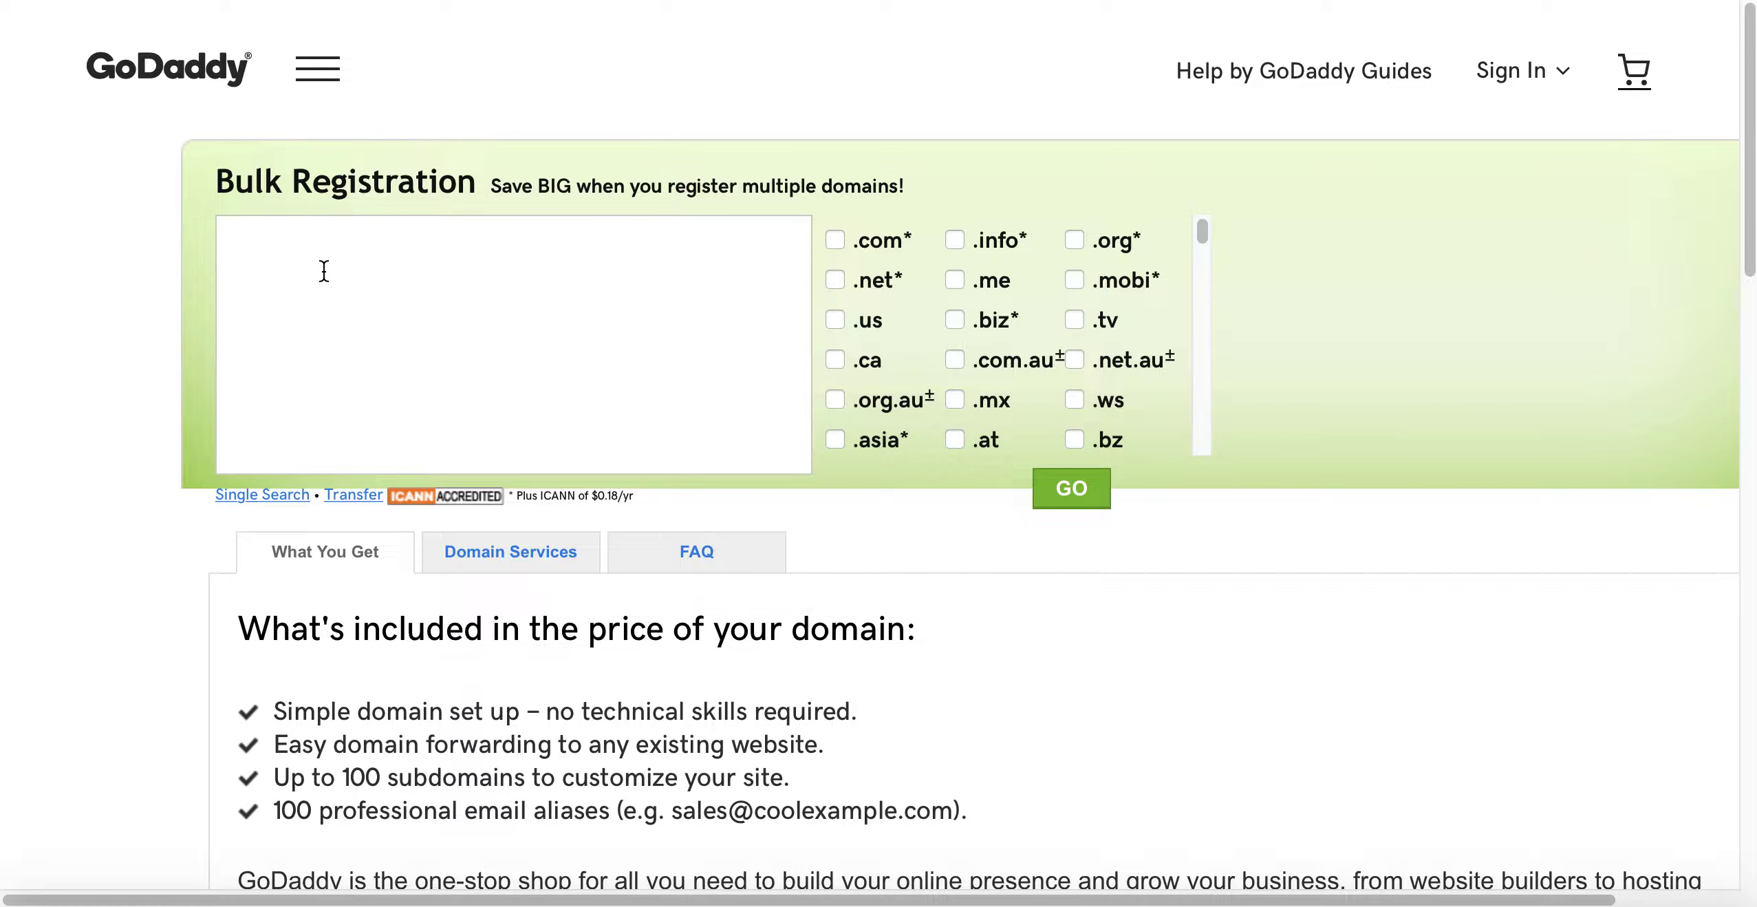
{"action": "key", "text": "ctrl+v"}
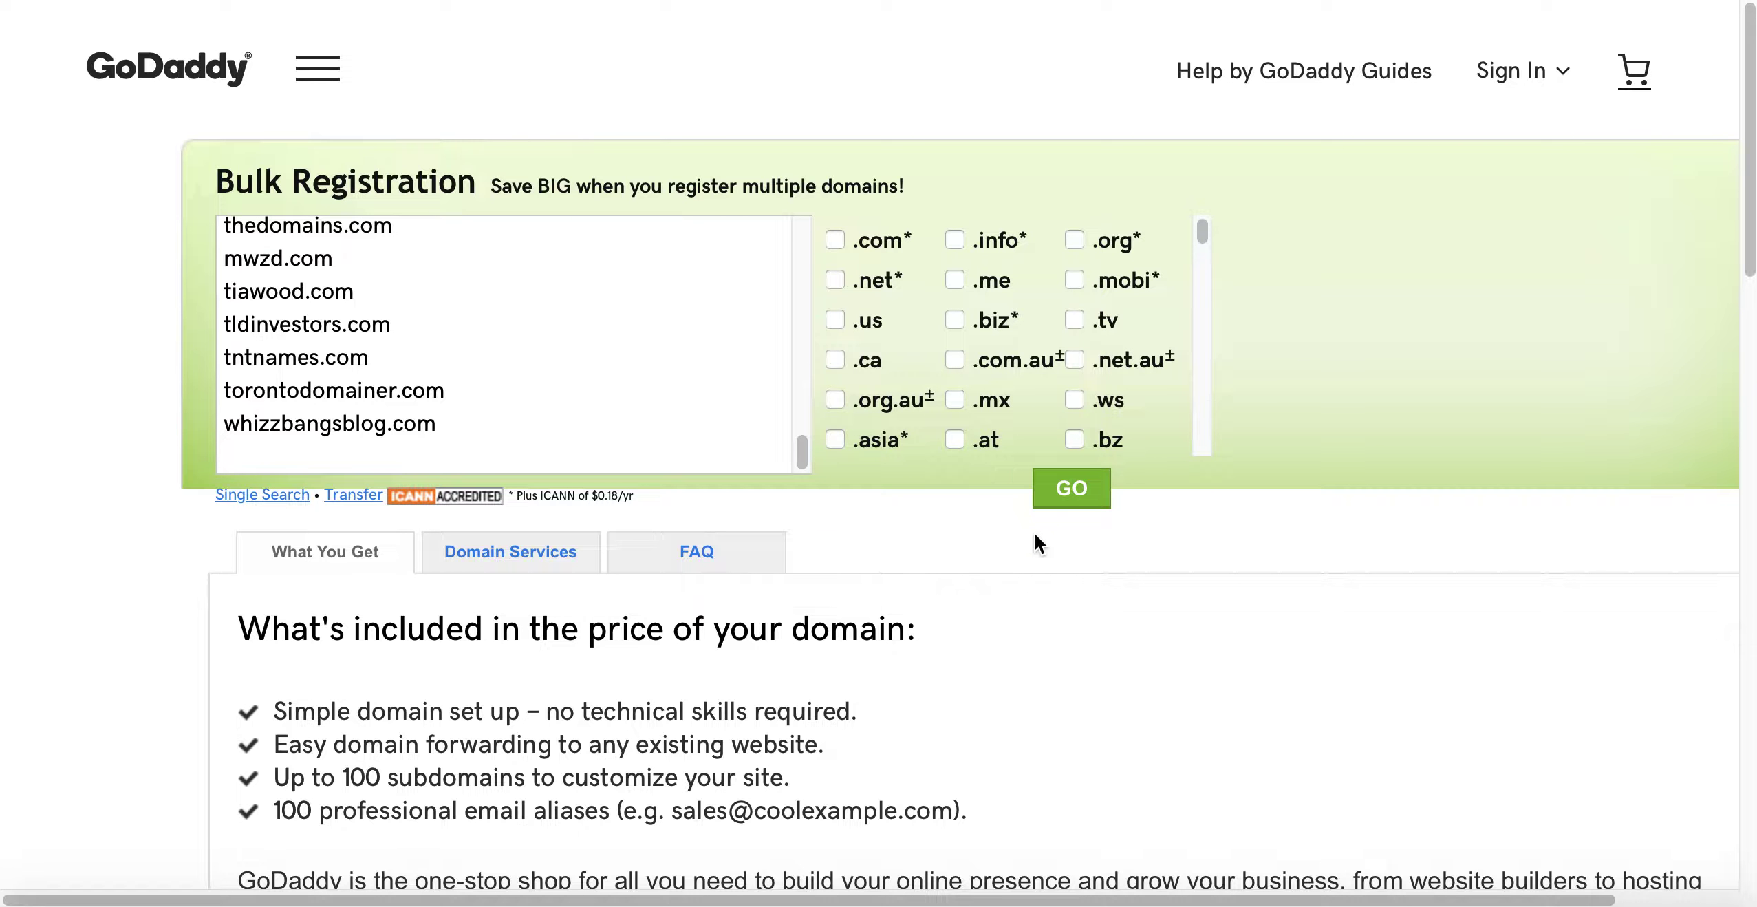
{"action": "left_click", "coordinate": [1077, 507]}
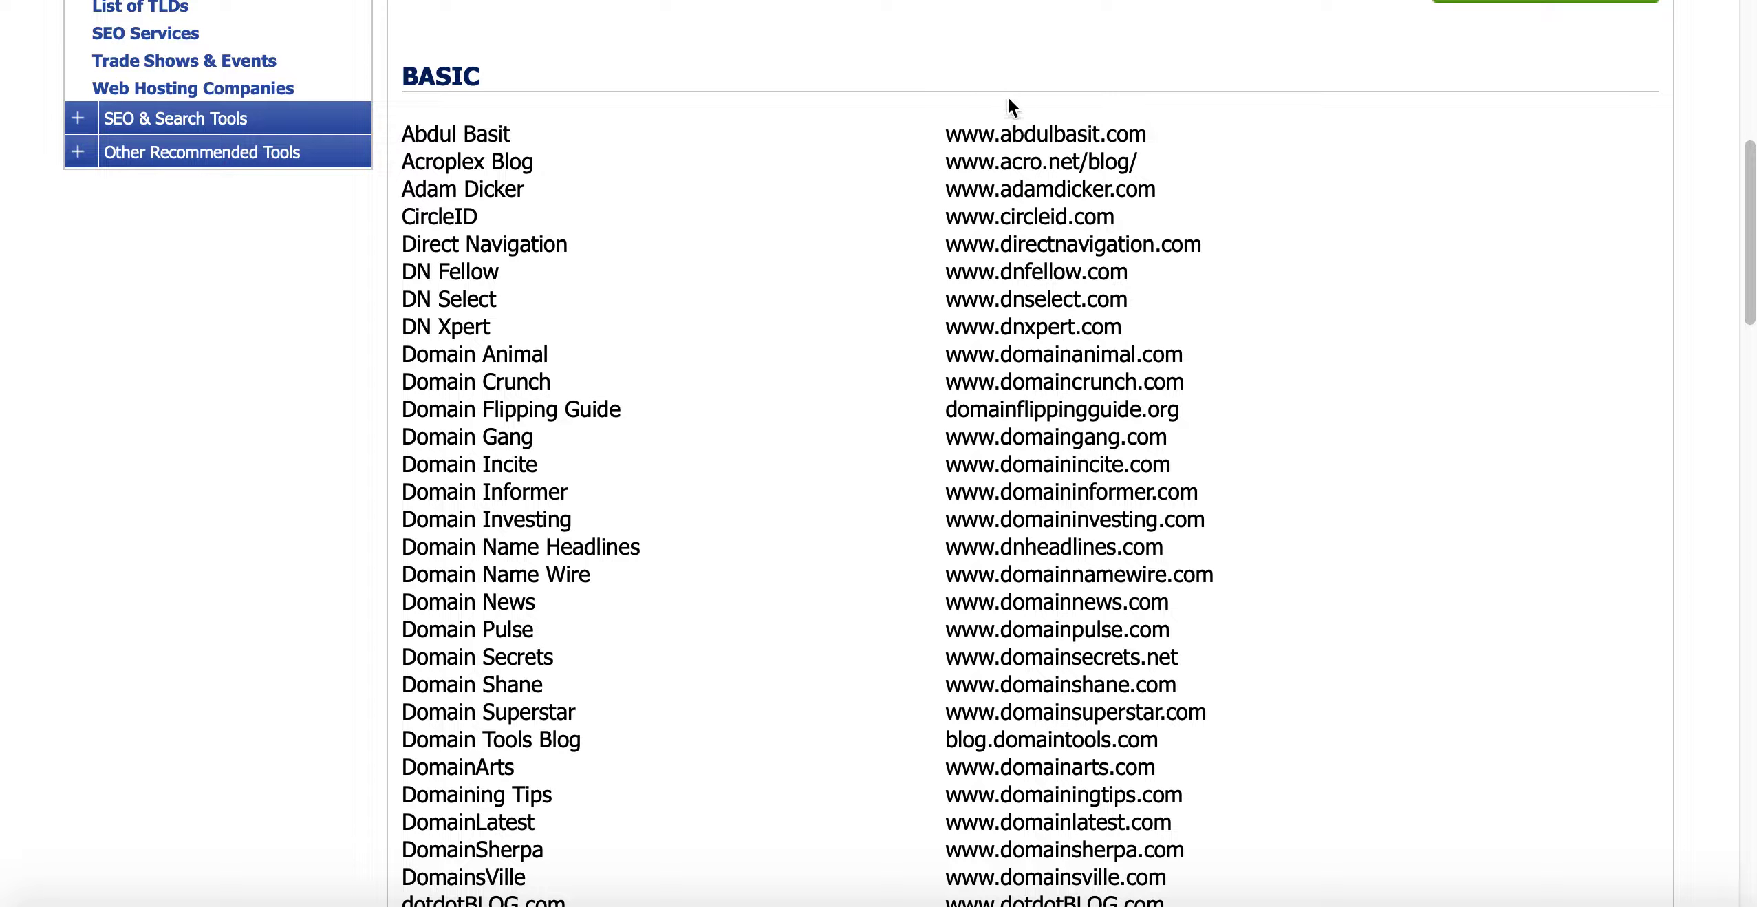
{"action": "scroll", "coordinate": [1039, 506], "scroll_direction": "down", "scroll_amount": 6}
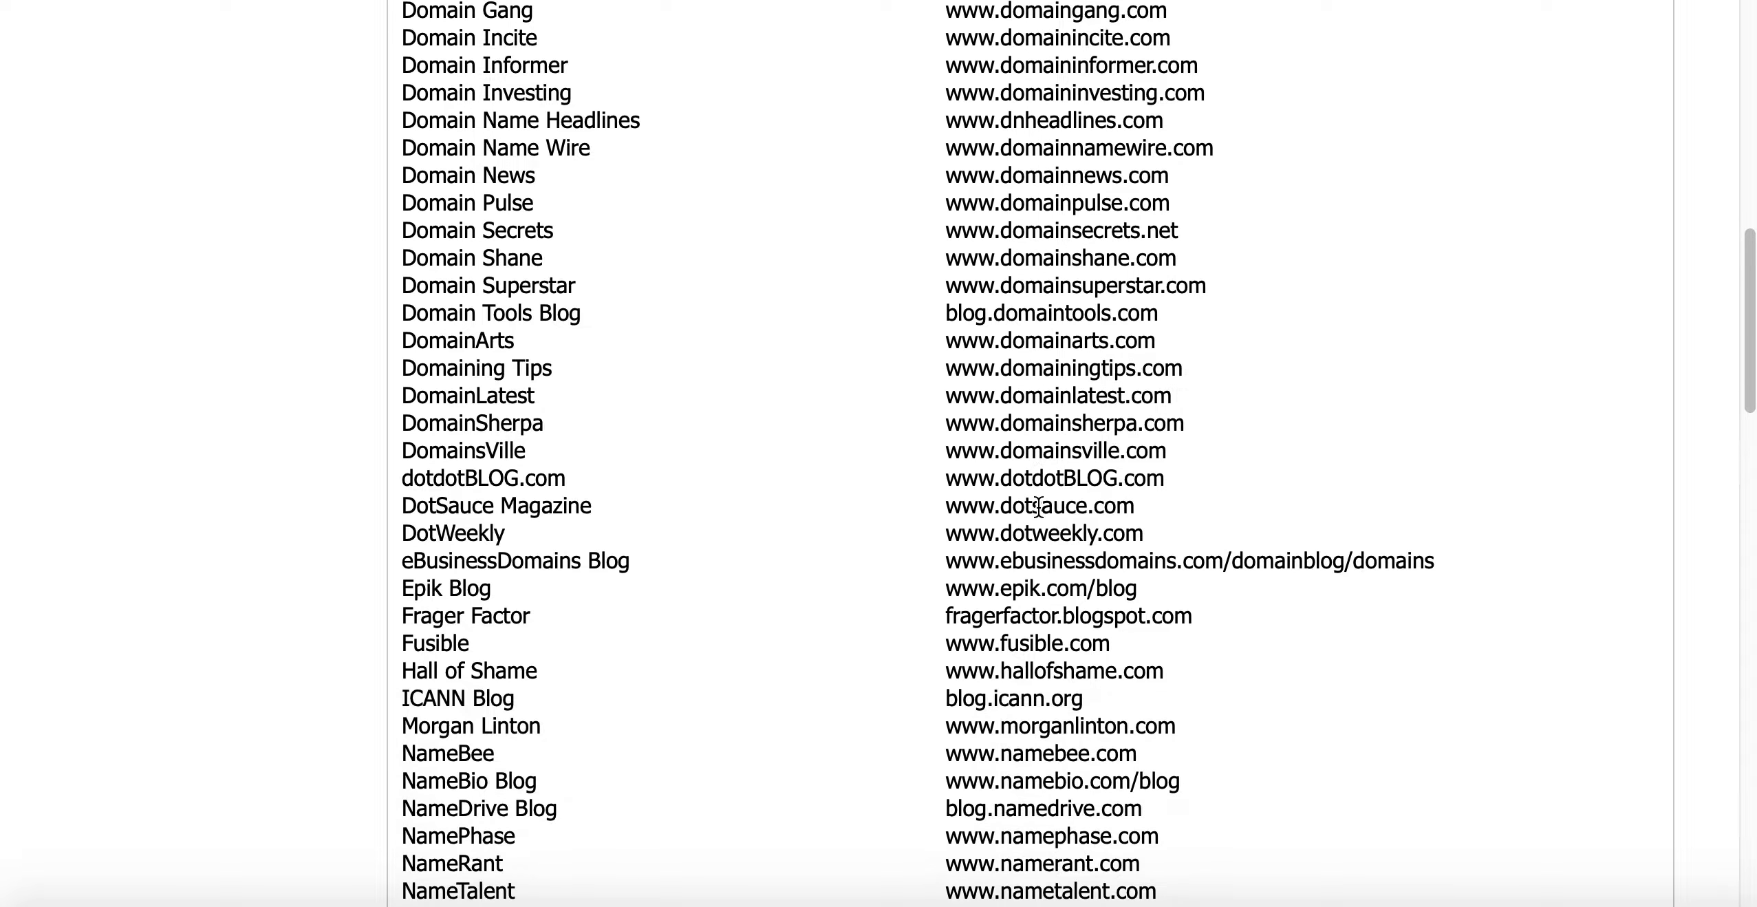
{"action": "left_click_drag", "start_coordinate": [1169, 482], "coordinate": [946, 479]}
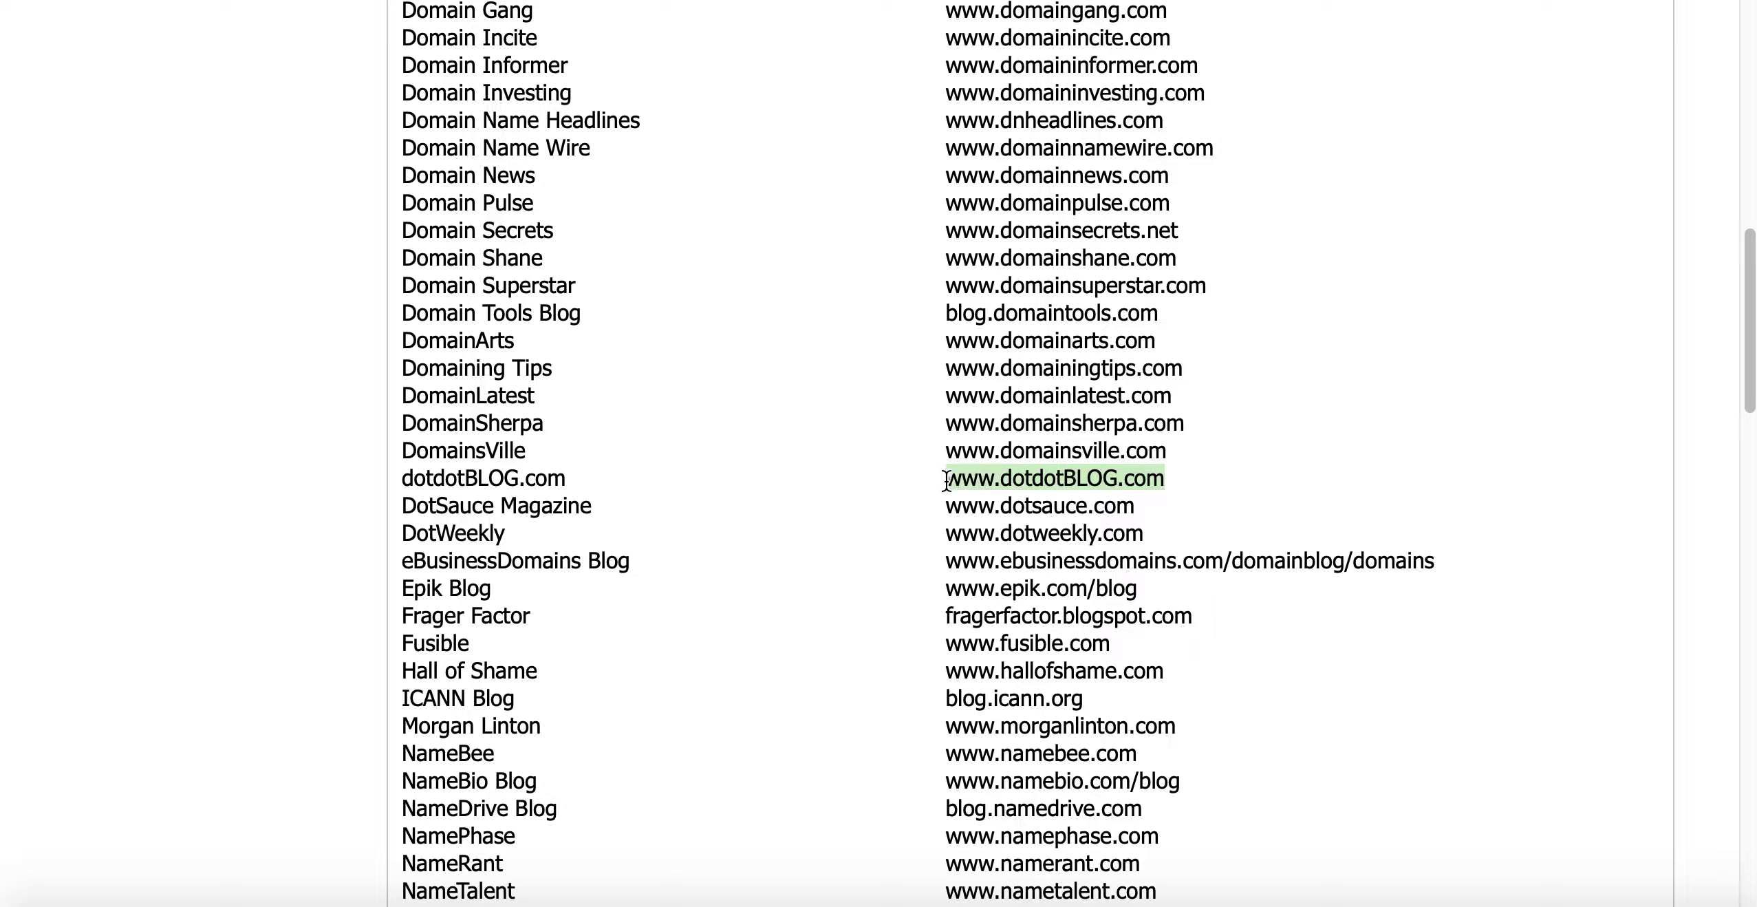
{"action": "scroll", "coordinate": [937, 480], "scroll_direction": "up", "scroll_amount": 5}
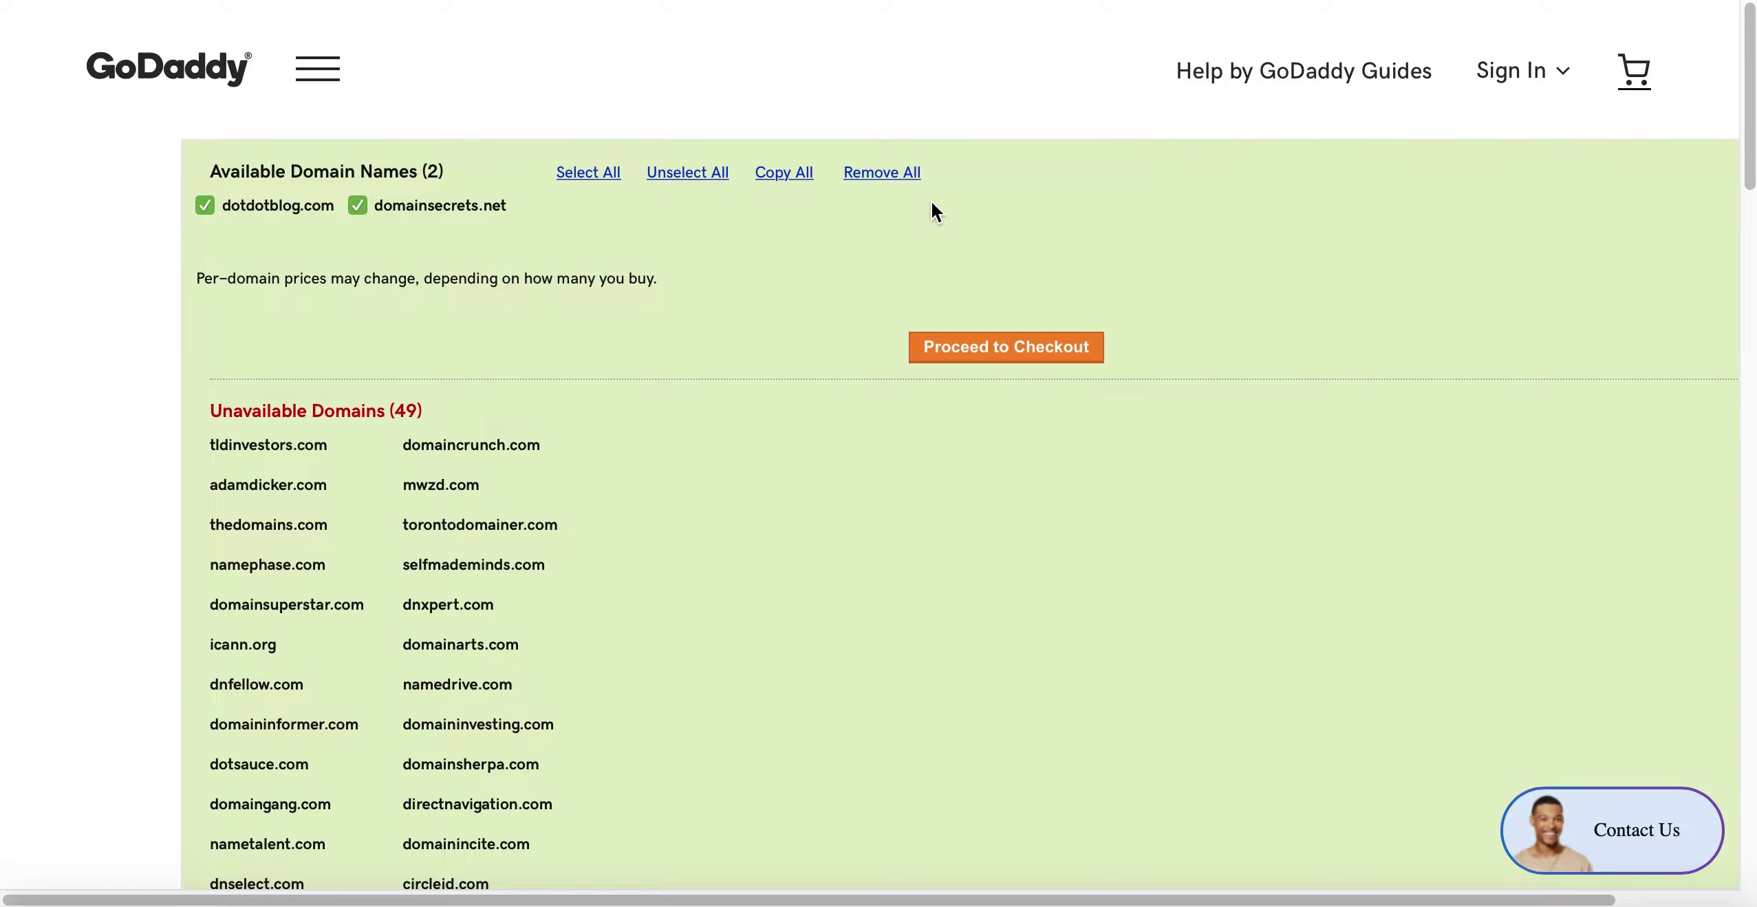
{"action": "key", "text": "ctrl+Tab"}
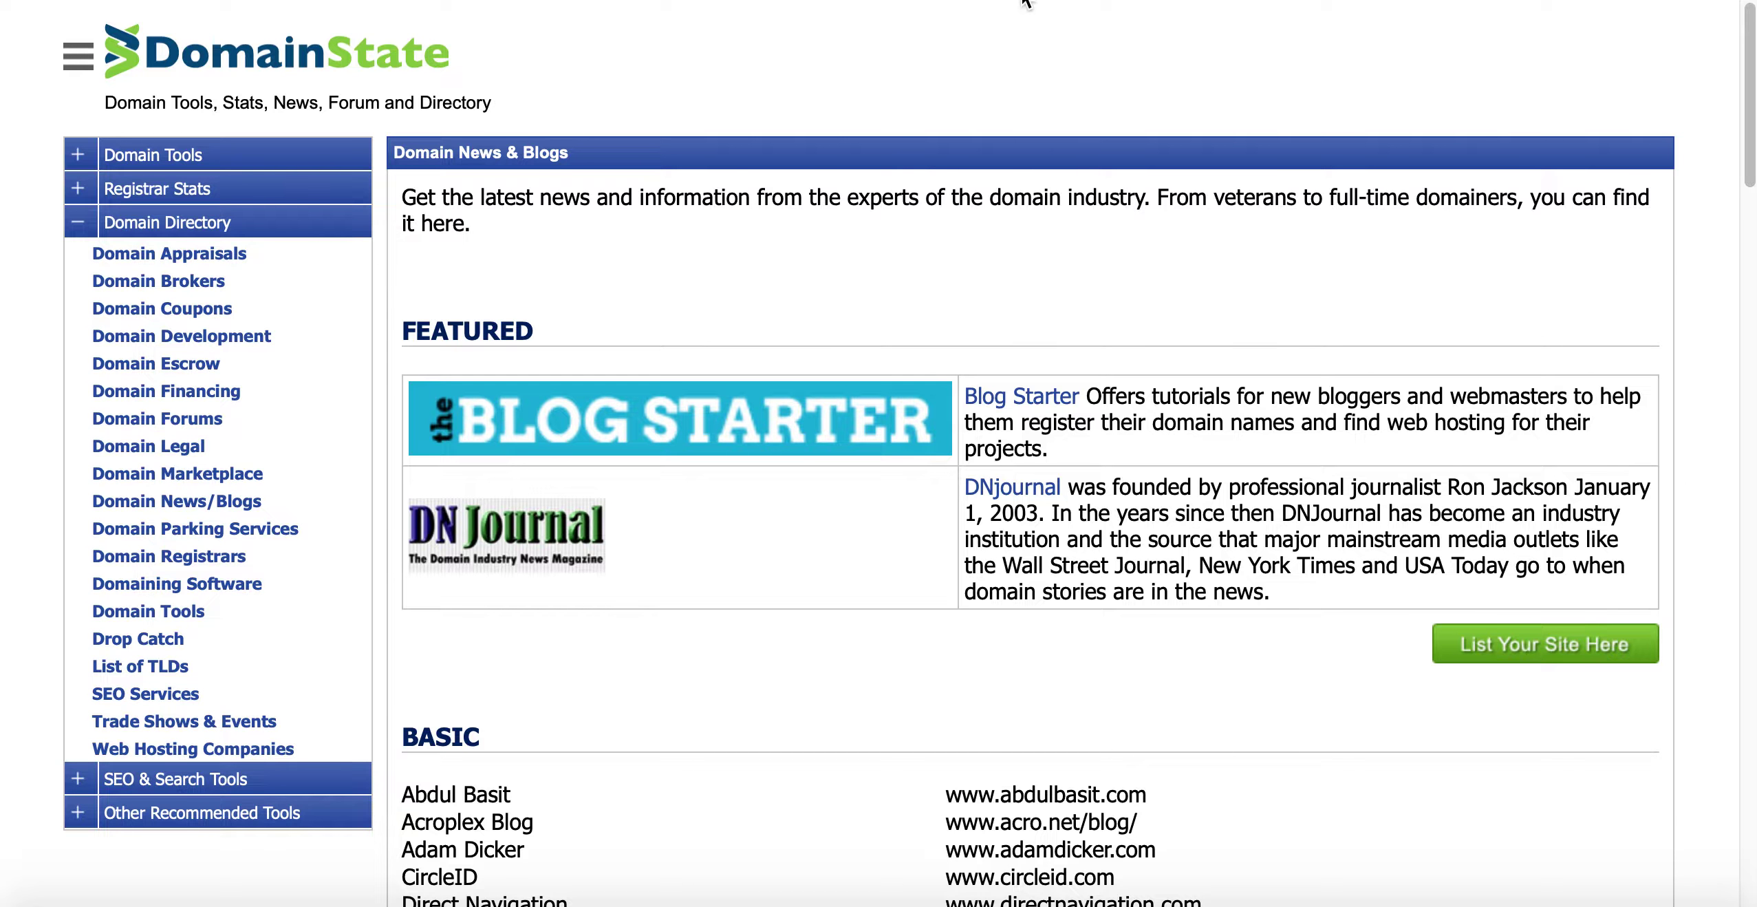
{"action": "key", "text": "ctrl+Tab"}
Copy the link address of the AbdulBasit.com gold listing, then open a blank tab.
{"action": "scroll", "coordinate": [856, 506], "scroll_direction": "down", "scroll_amount": 5}
{"action": "scroll", "coordinate": [855, 506], "scroll_direction": "down", "scroll_amount": 4}
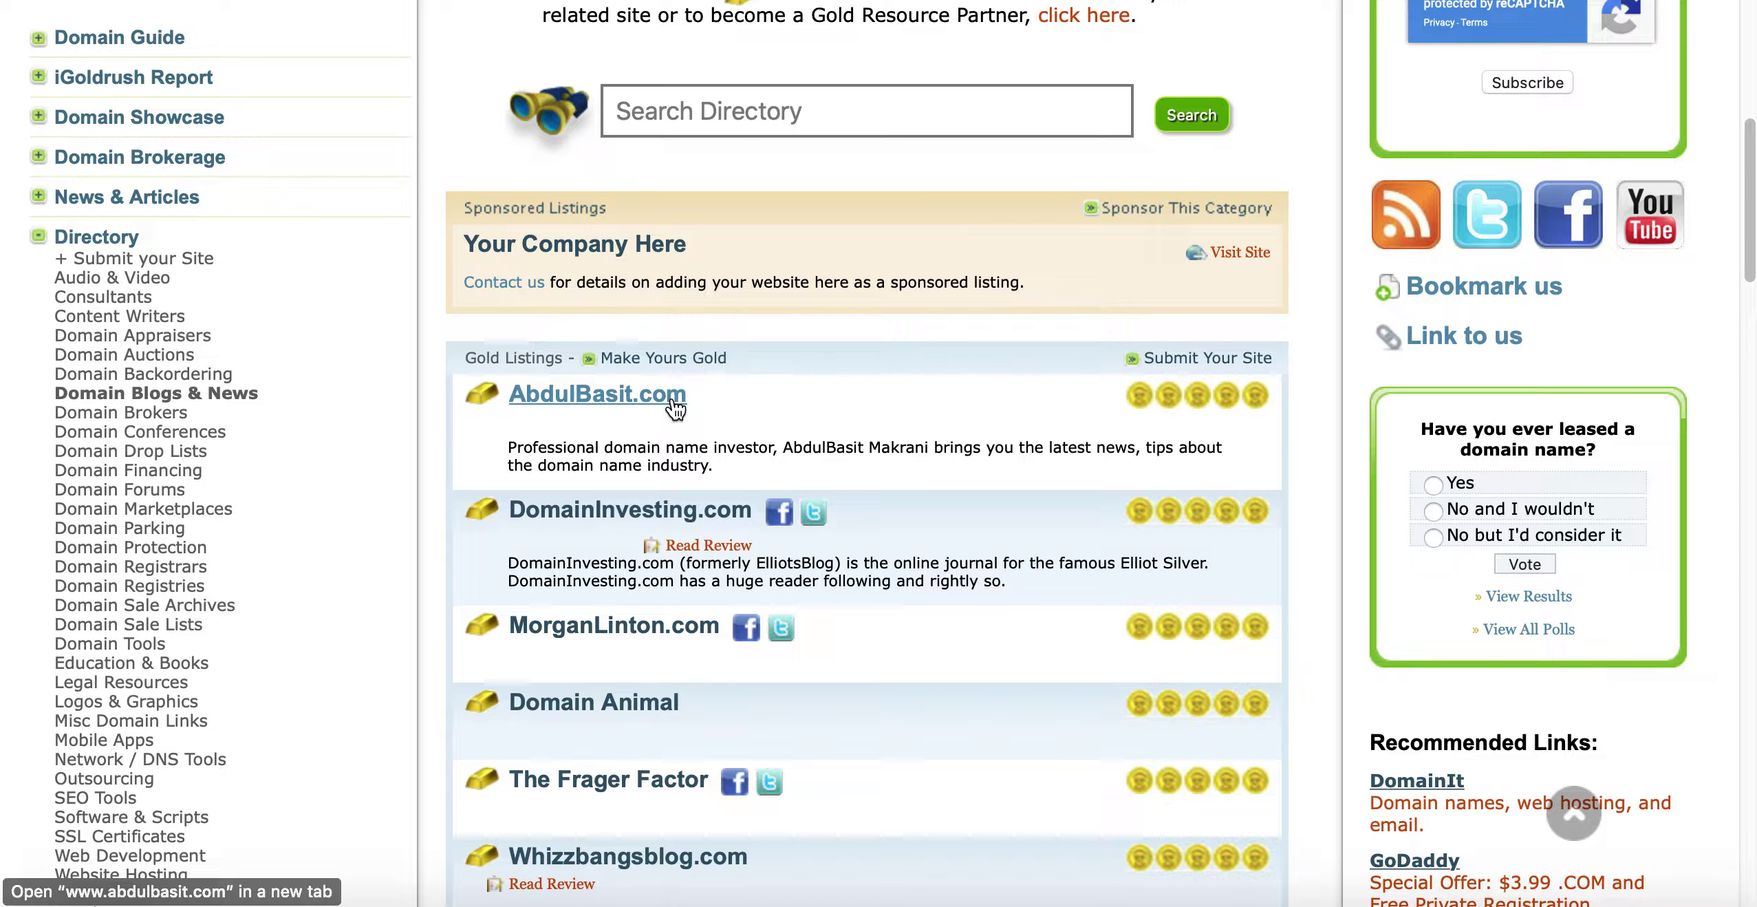
{"action": "left_click", "coordinate": [672, 399], "text": "ctrl"}
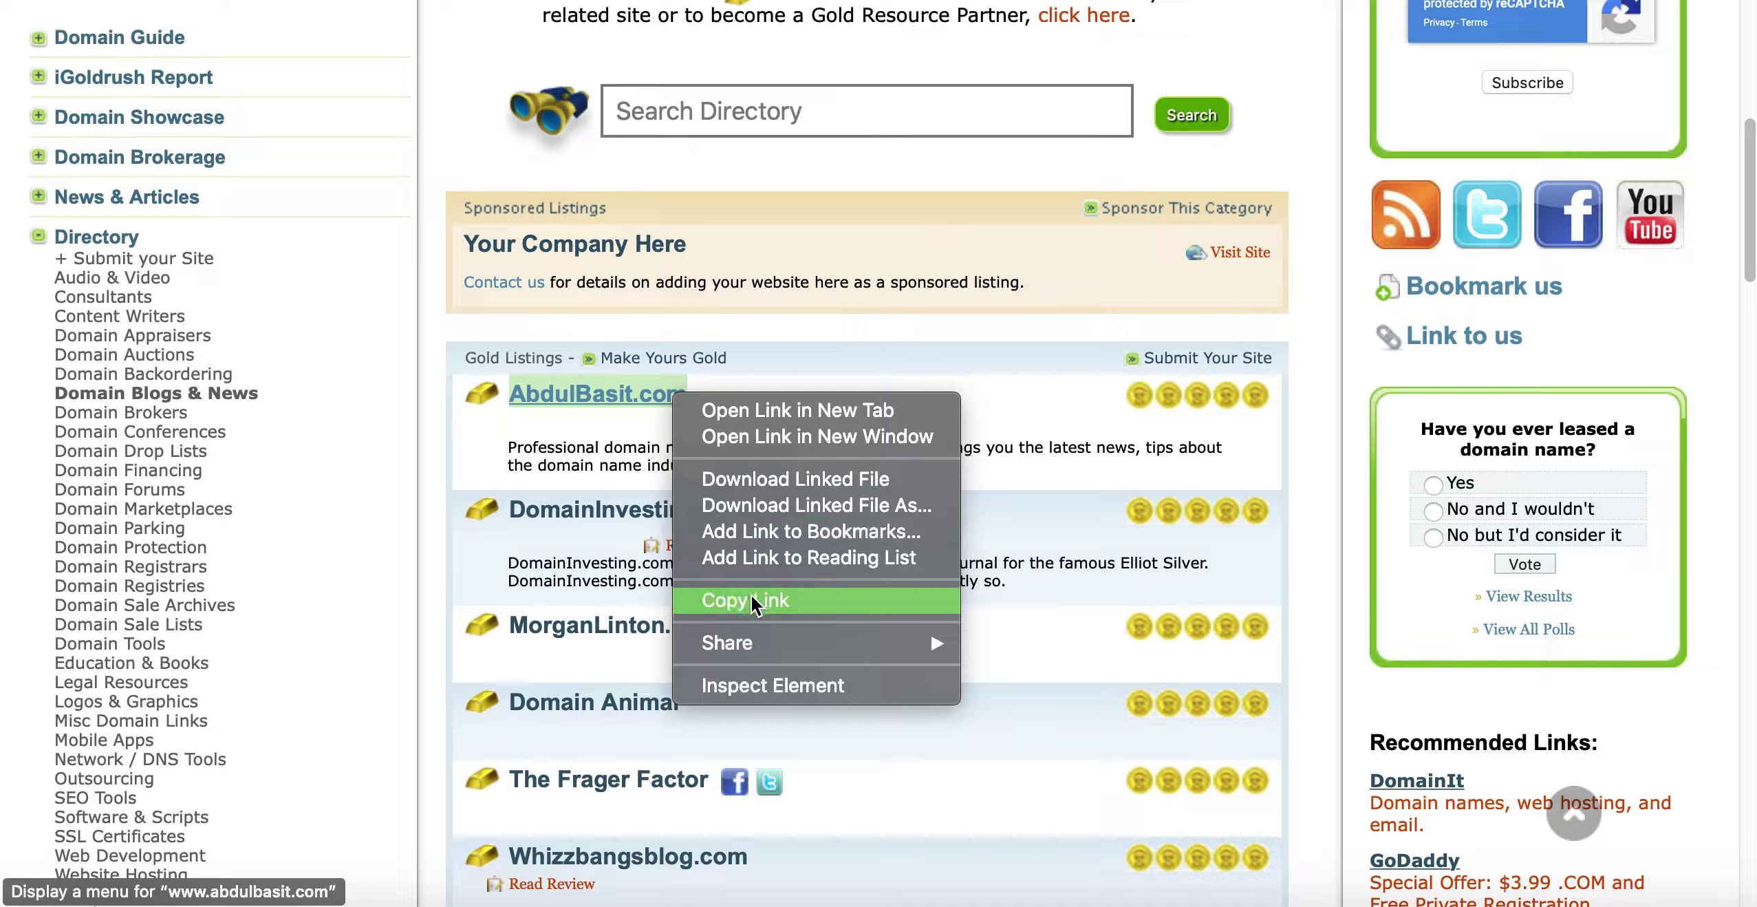
{"action": "left_click", "coordinate": [882, 337]}
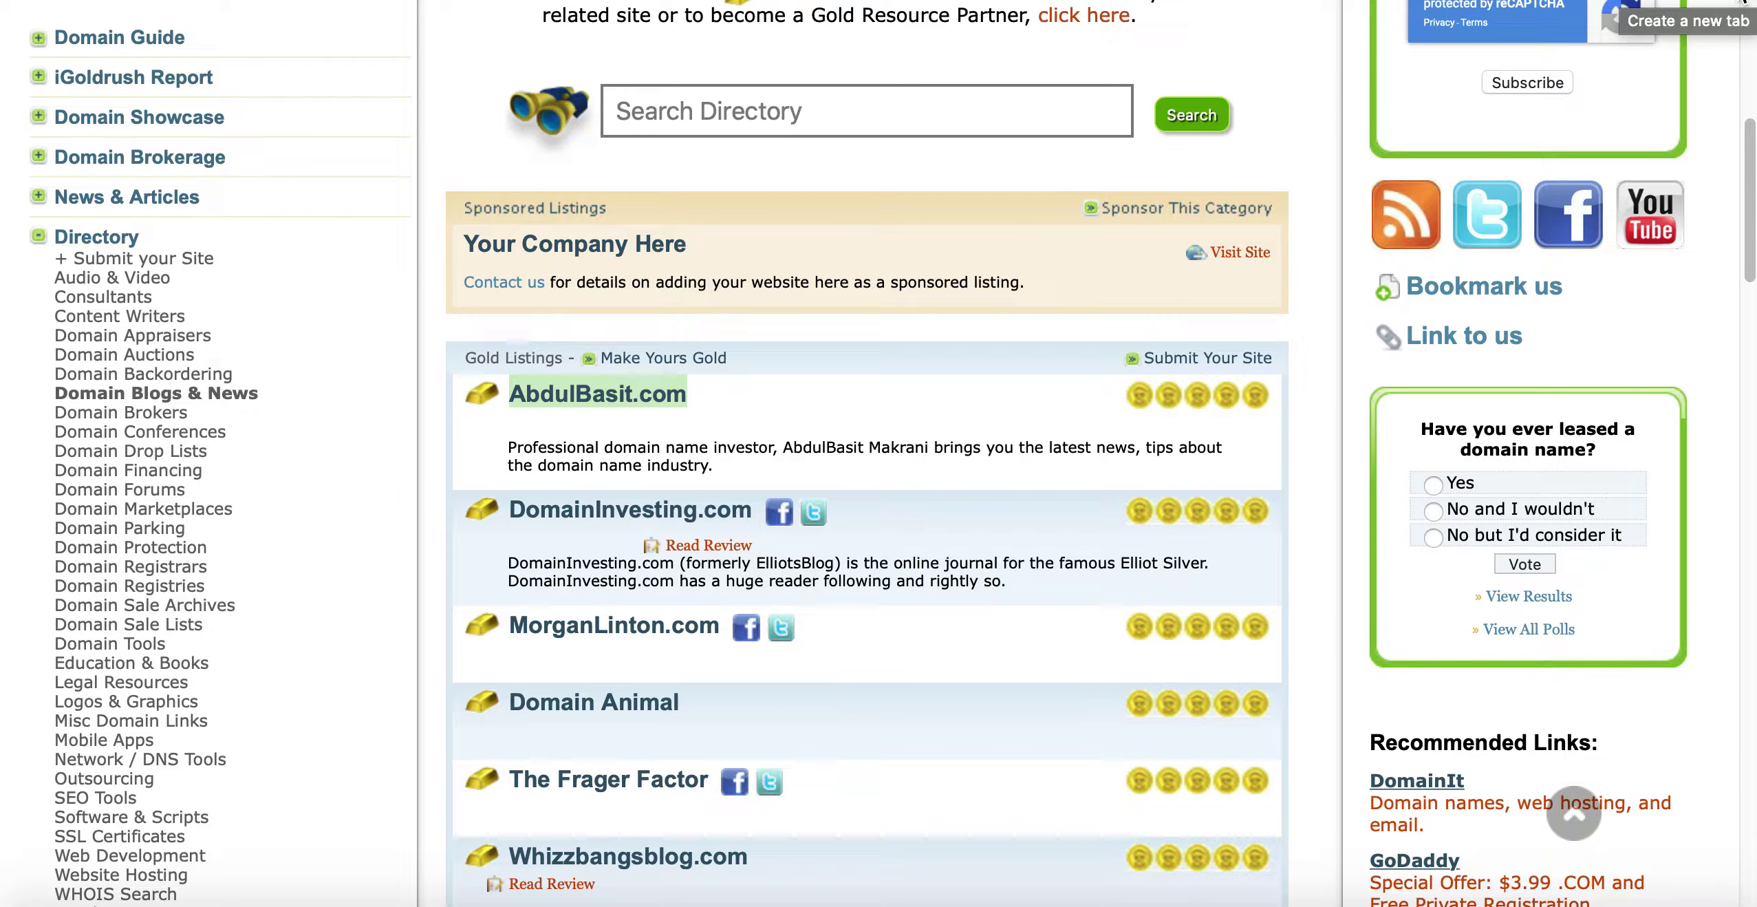
{"action": "left_click", "coordinate": [1747, 2]}
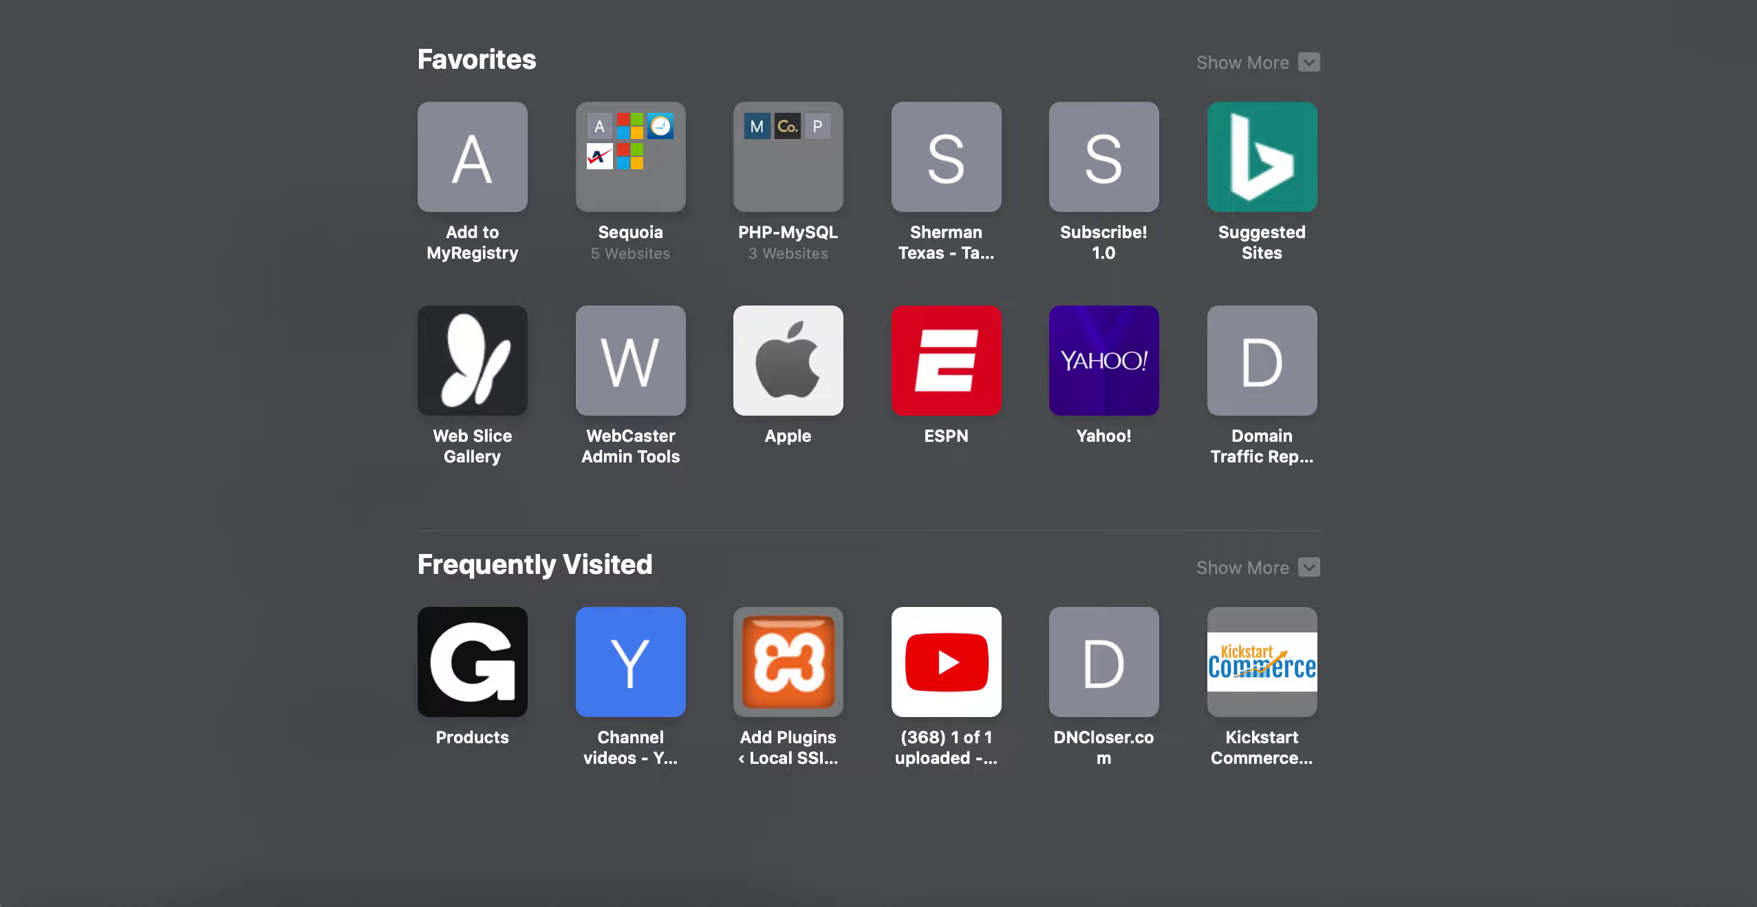
Type 'roundrock' into Safari's address bar and dismiss the suggestions list.
{"action": "type", "text": "roundrock"}
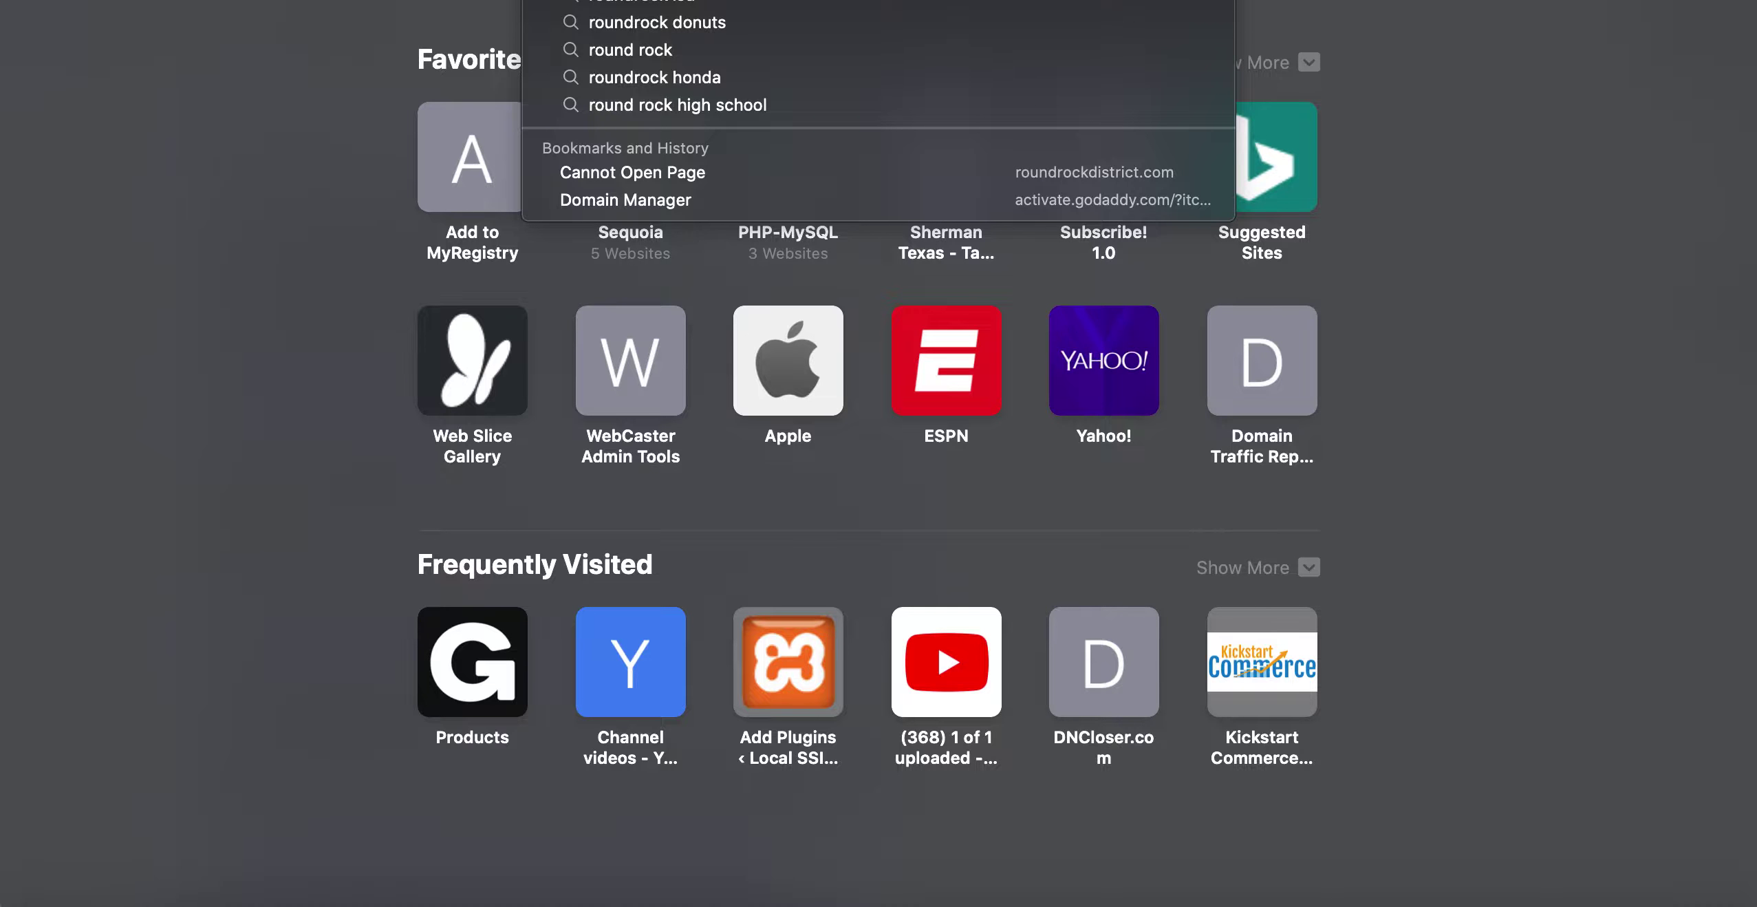
{"action": "key", "text": "Return"}
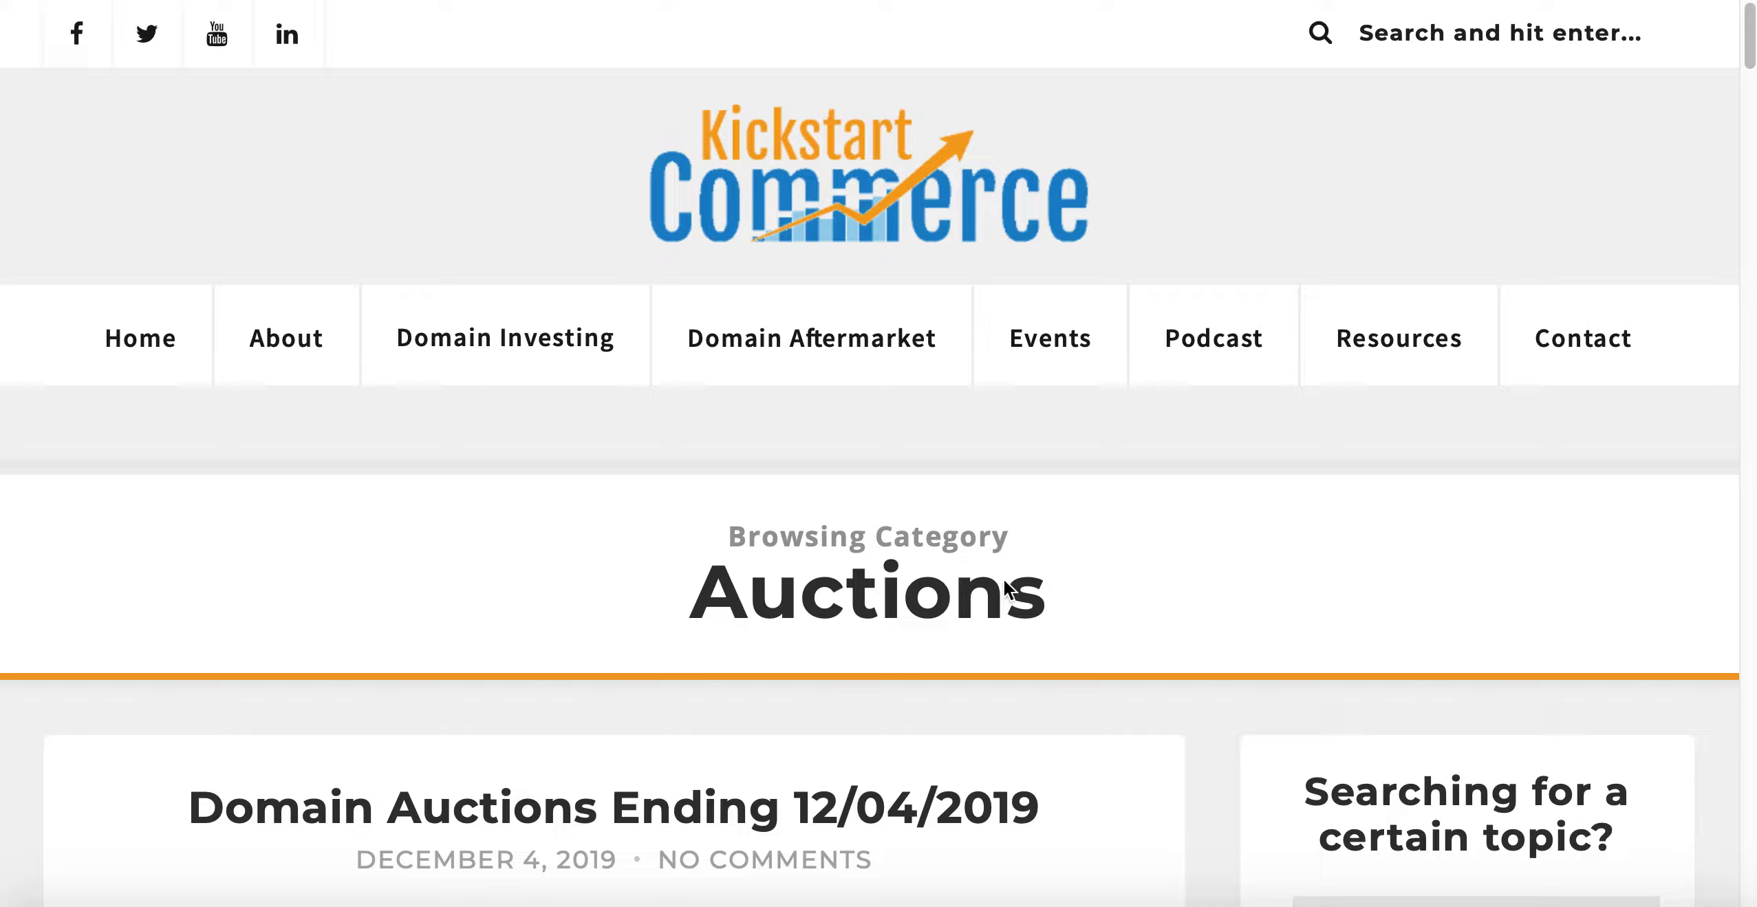
{"action": "scroll", "coordinate": [1016, 608], "scroll_direction": "down", "scroll_amount": 10}
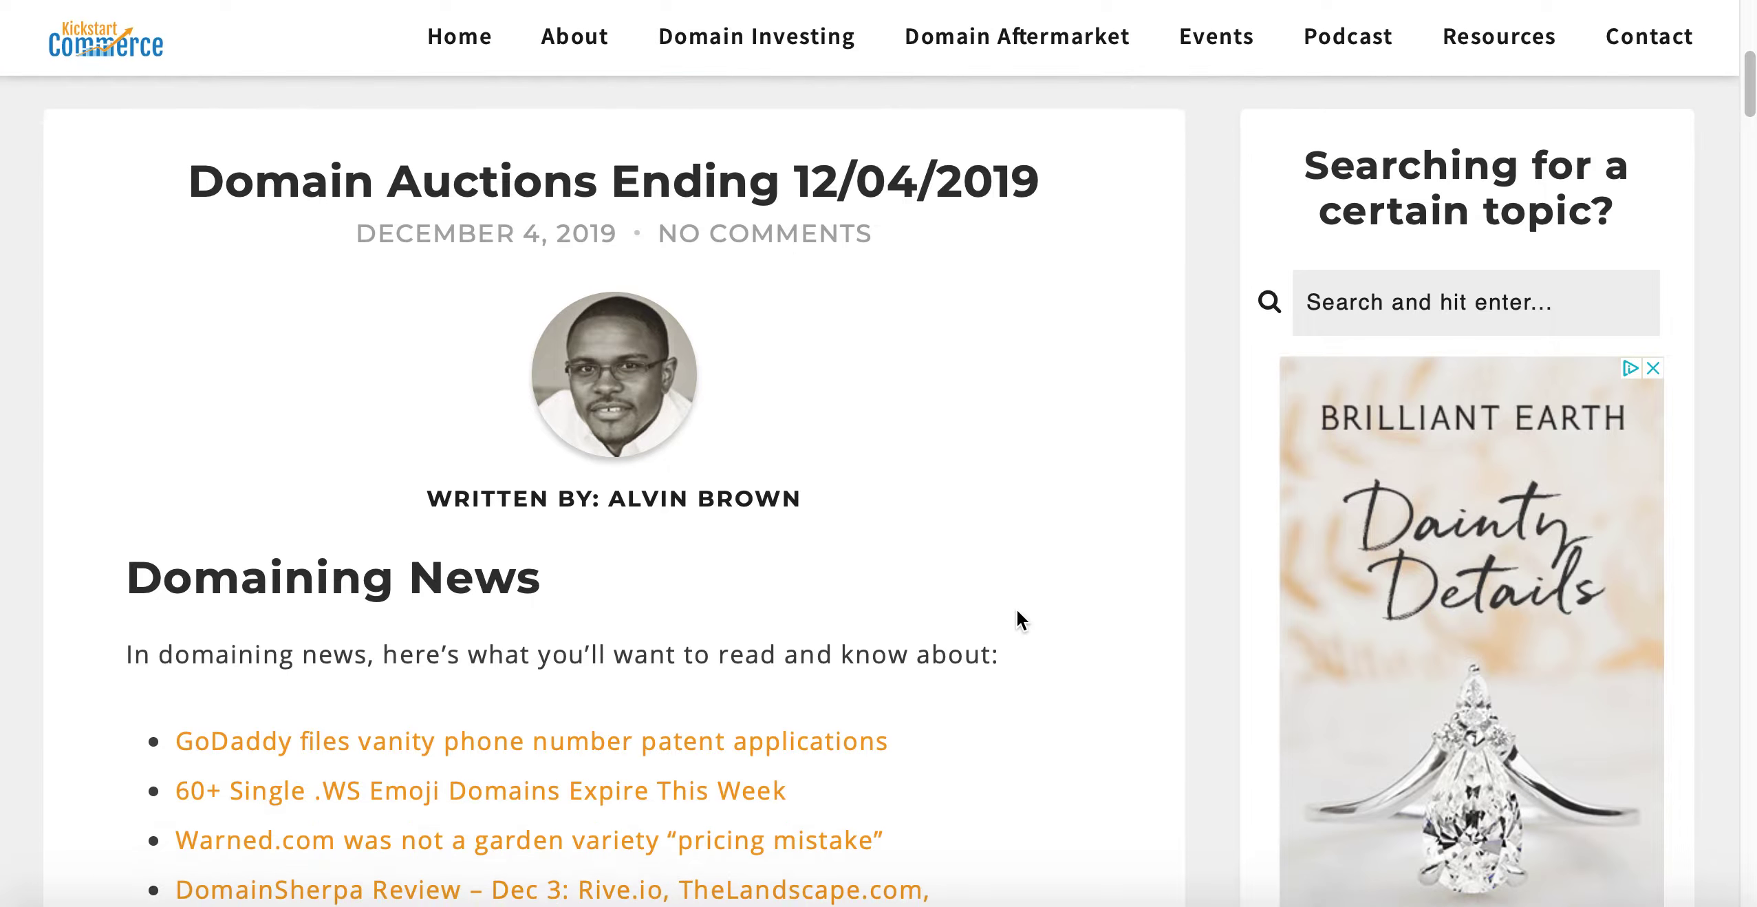
{"action": "scroll", "coordinate": [1016, 608], "scroll_direction": "up", "scroll_amount": 10}
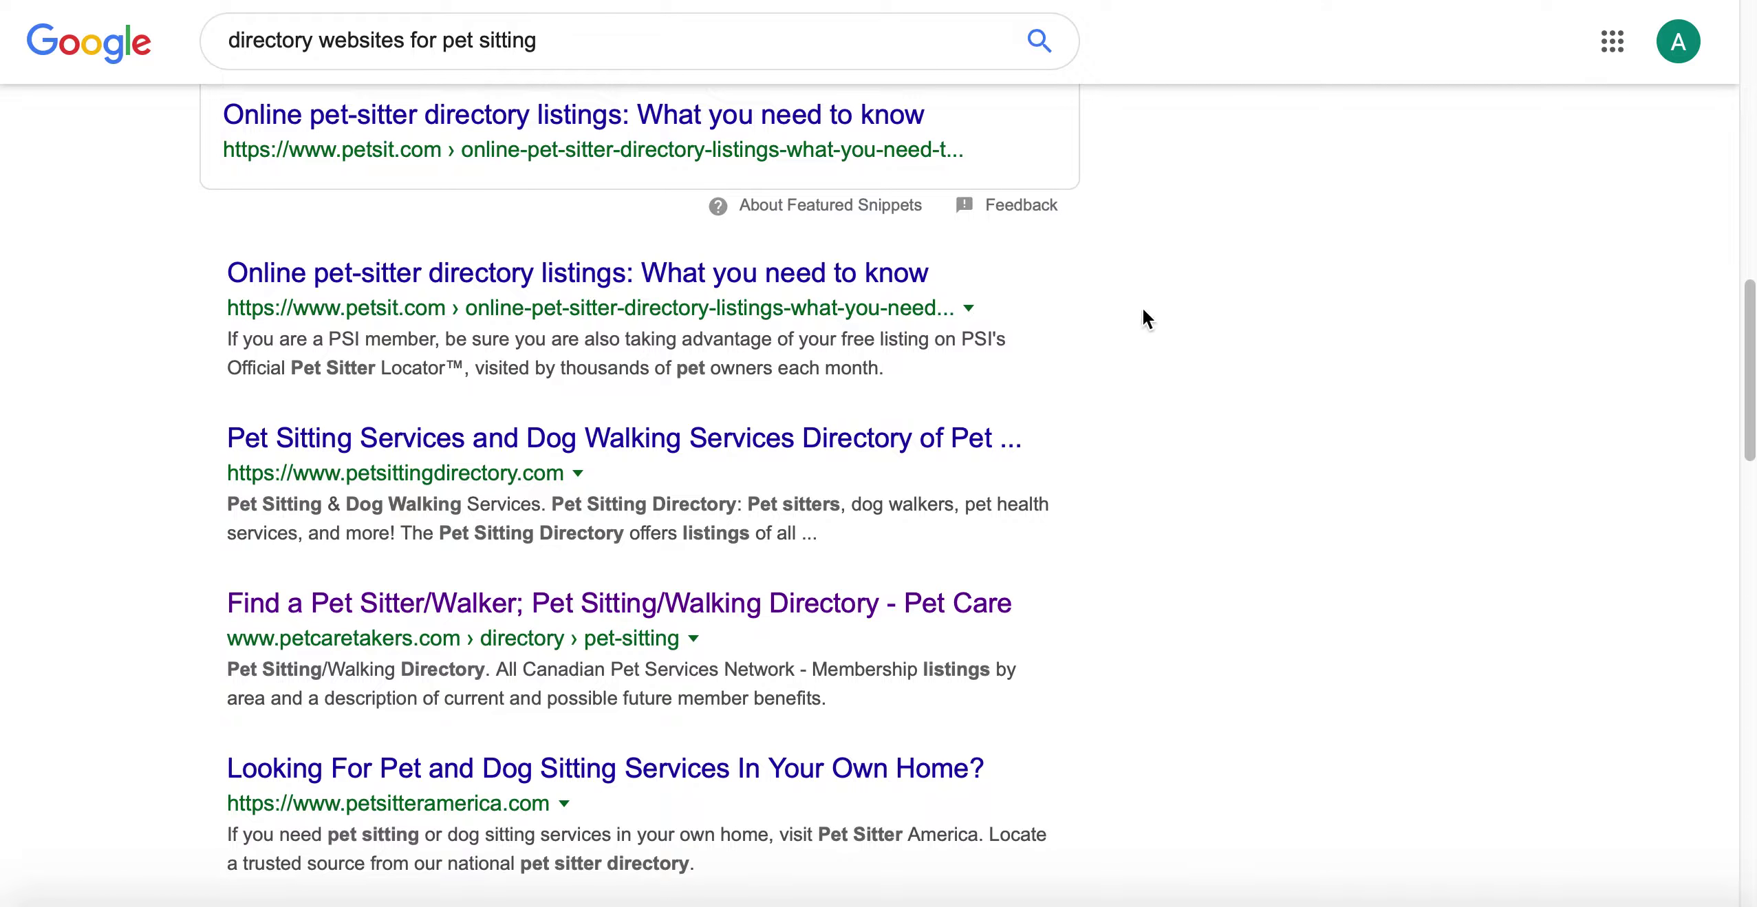
Scroll the 'directory websites for pet sitting' results and open the petcaretakers.com directory.
{"action": "scroll", "coordinate": [1142, 319], "scroll_direction": "up", "scroll_amount": 10}
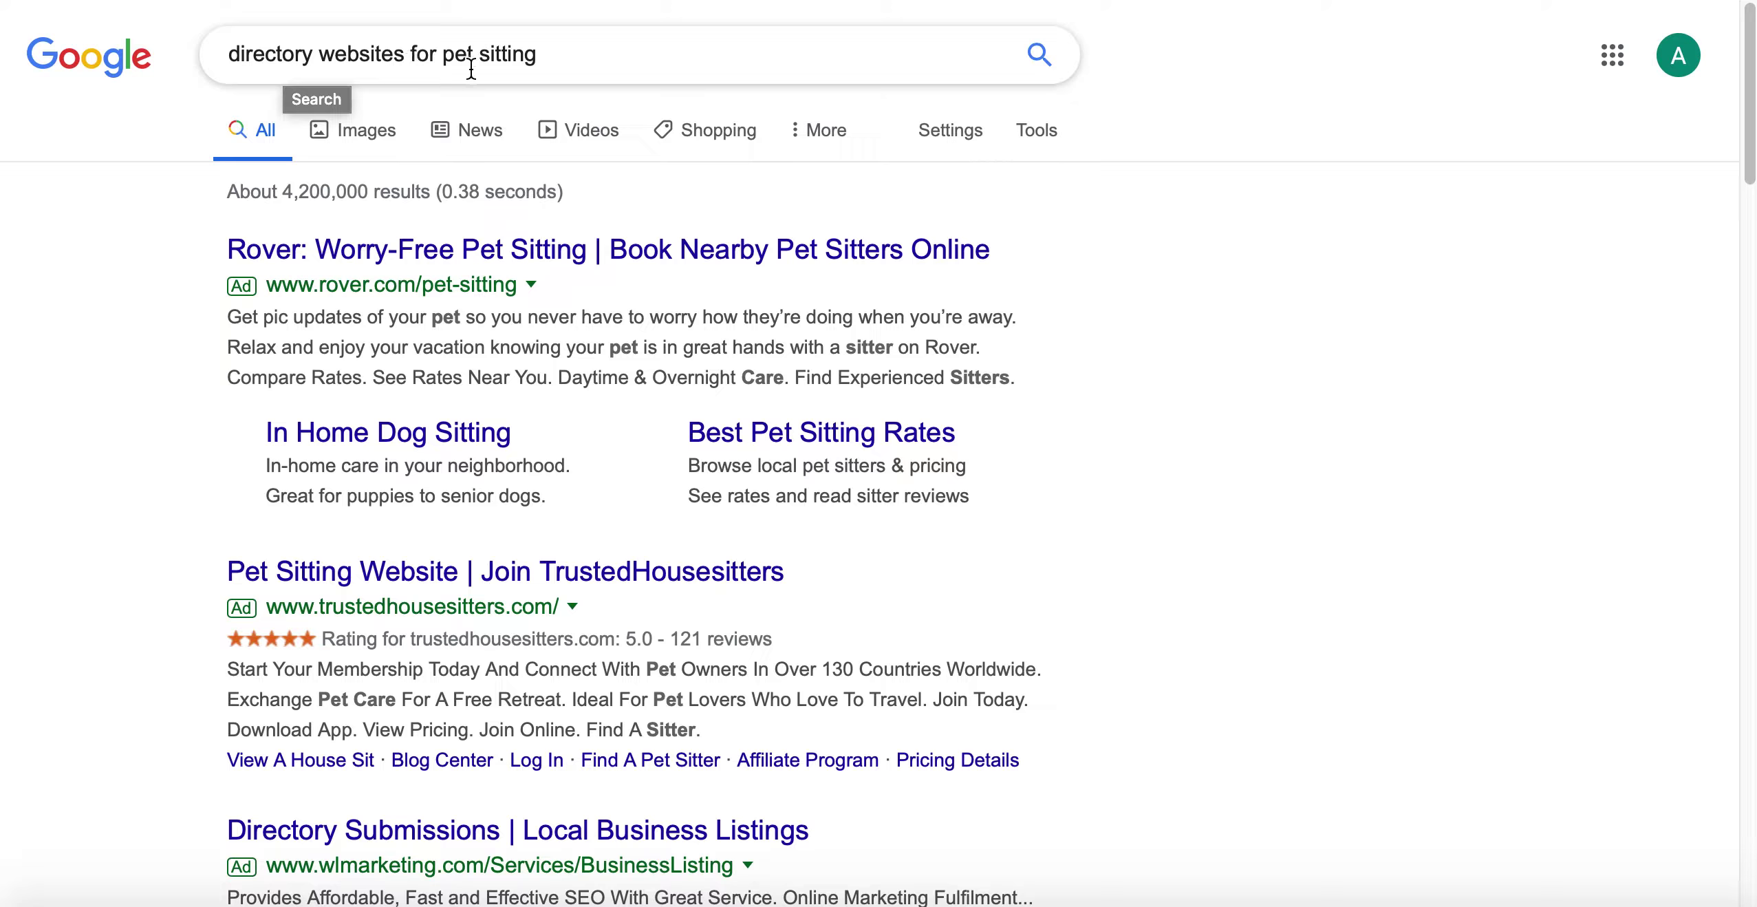
{"action": "scroll", "coordinate": [474, 69], "scroll_direction": "down", "scroll_amount": 4}
{"action": "scroll", "coordinate": [474, 69], "scroll_direction": "down", "scroll_amount": 10}
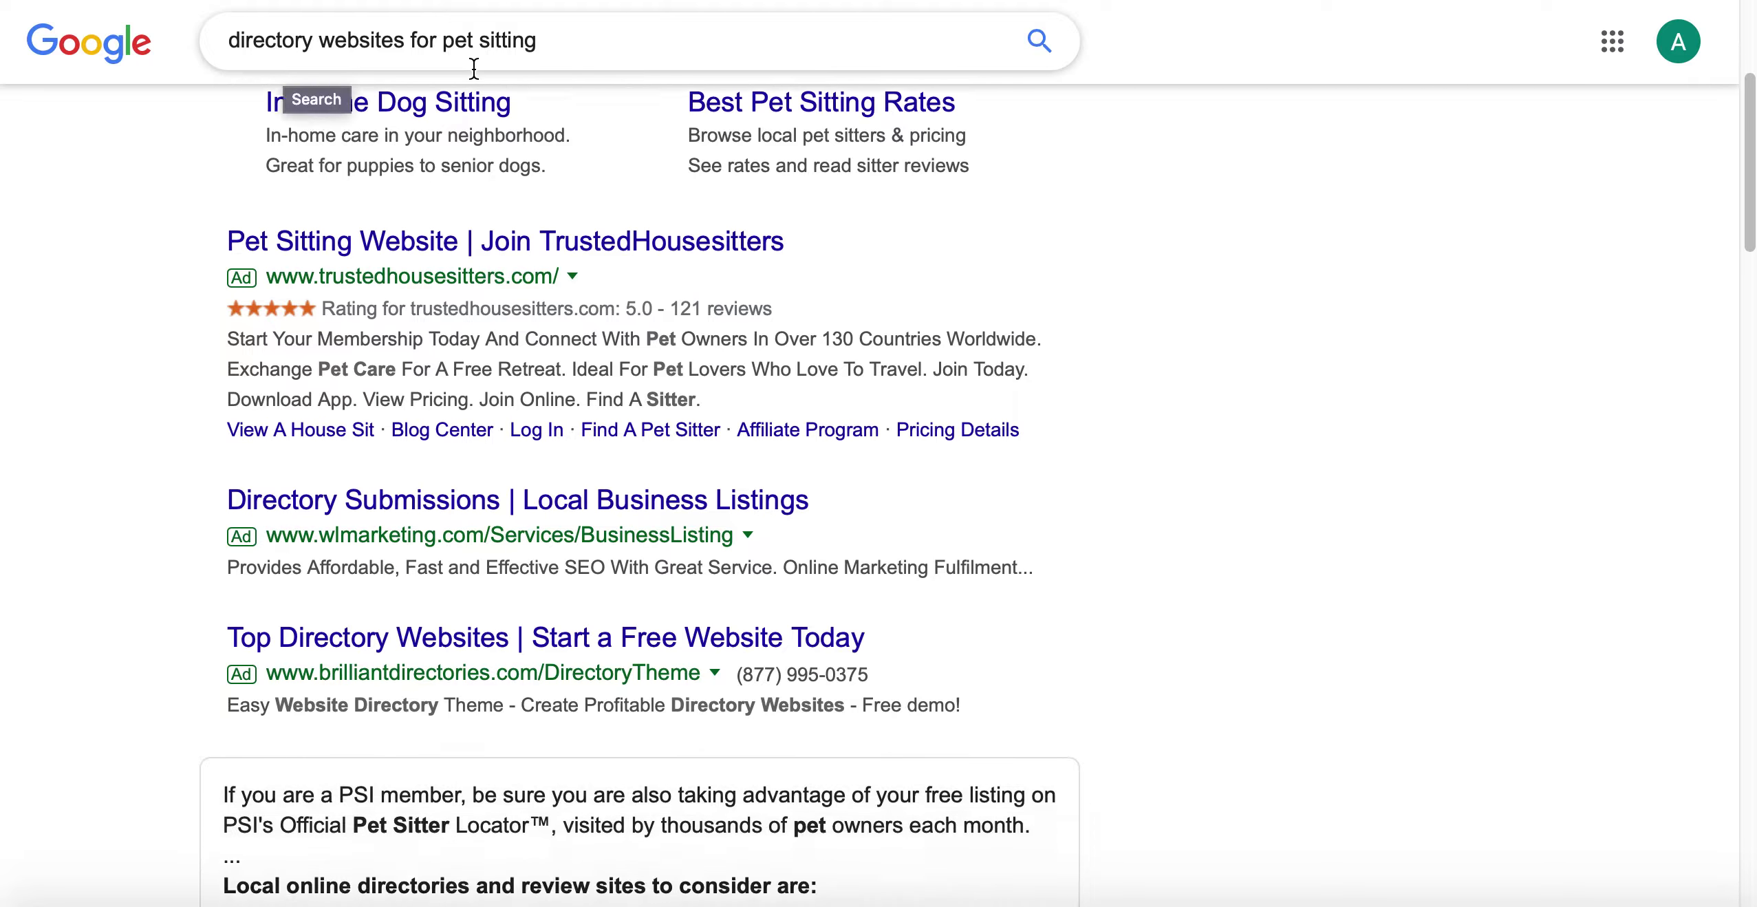
{"action": "scroll", "coordinate": [472, 68], "scroll_direction": "down", "scroll_amount": 7}
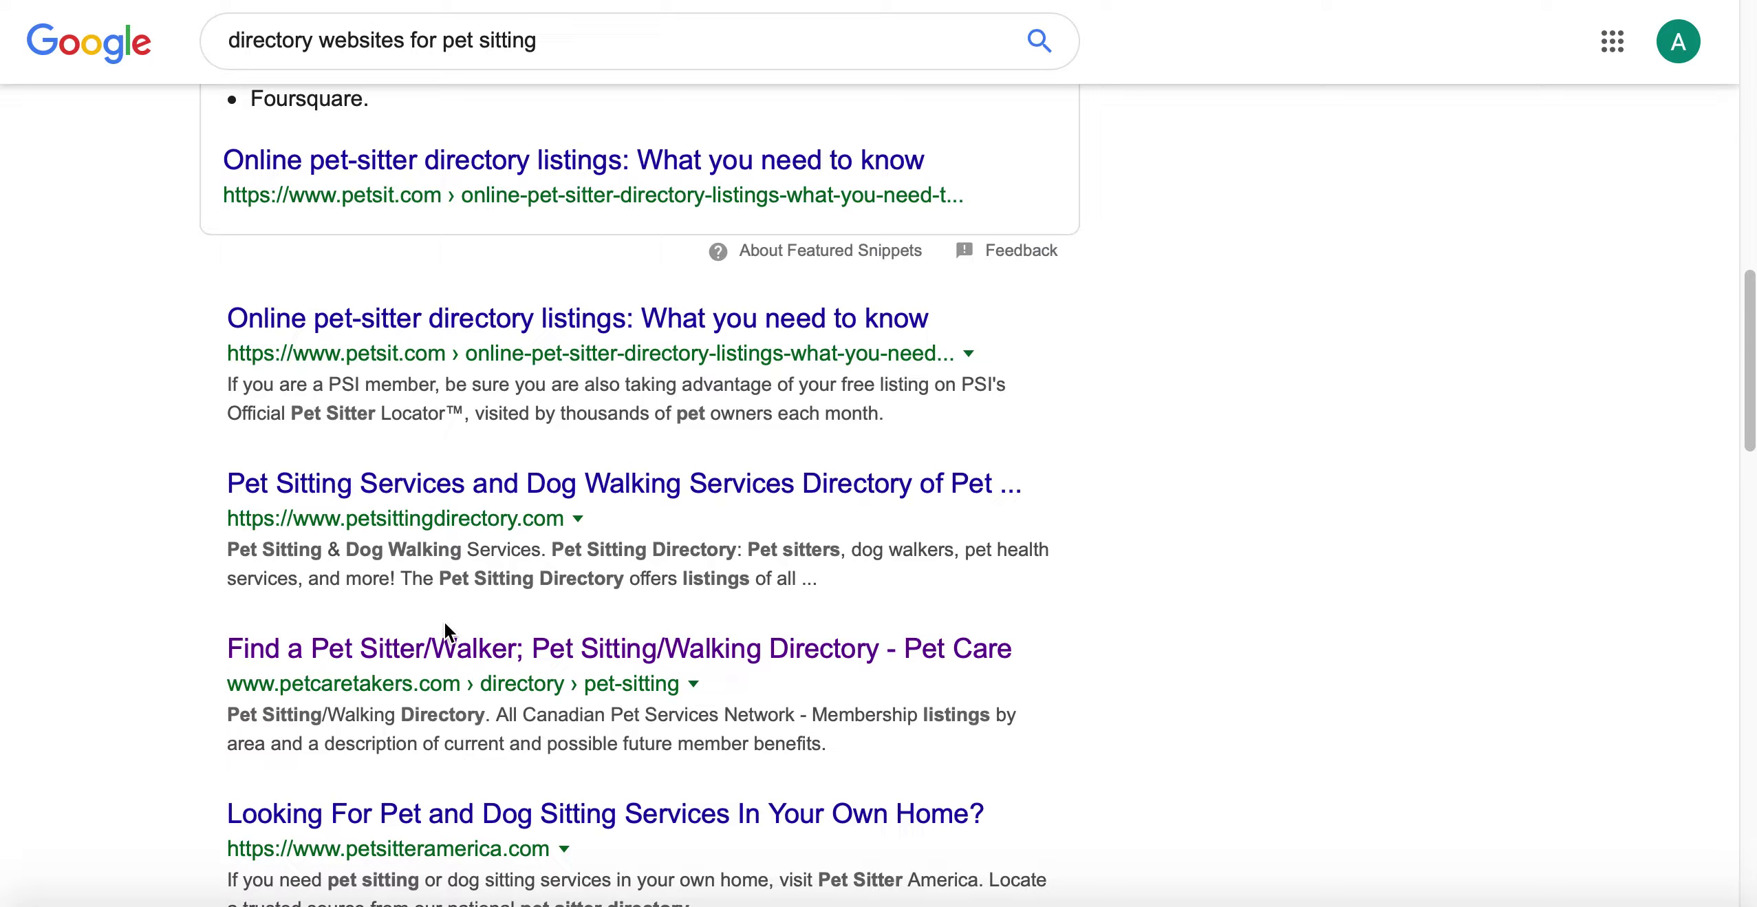
{"action": "scroll", "coordinate": [443, 620], "scroll_direction": "down", "scroll_amount": 3}
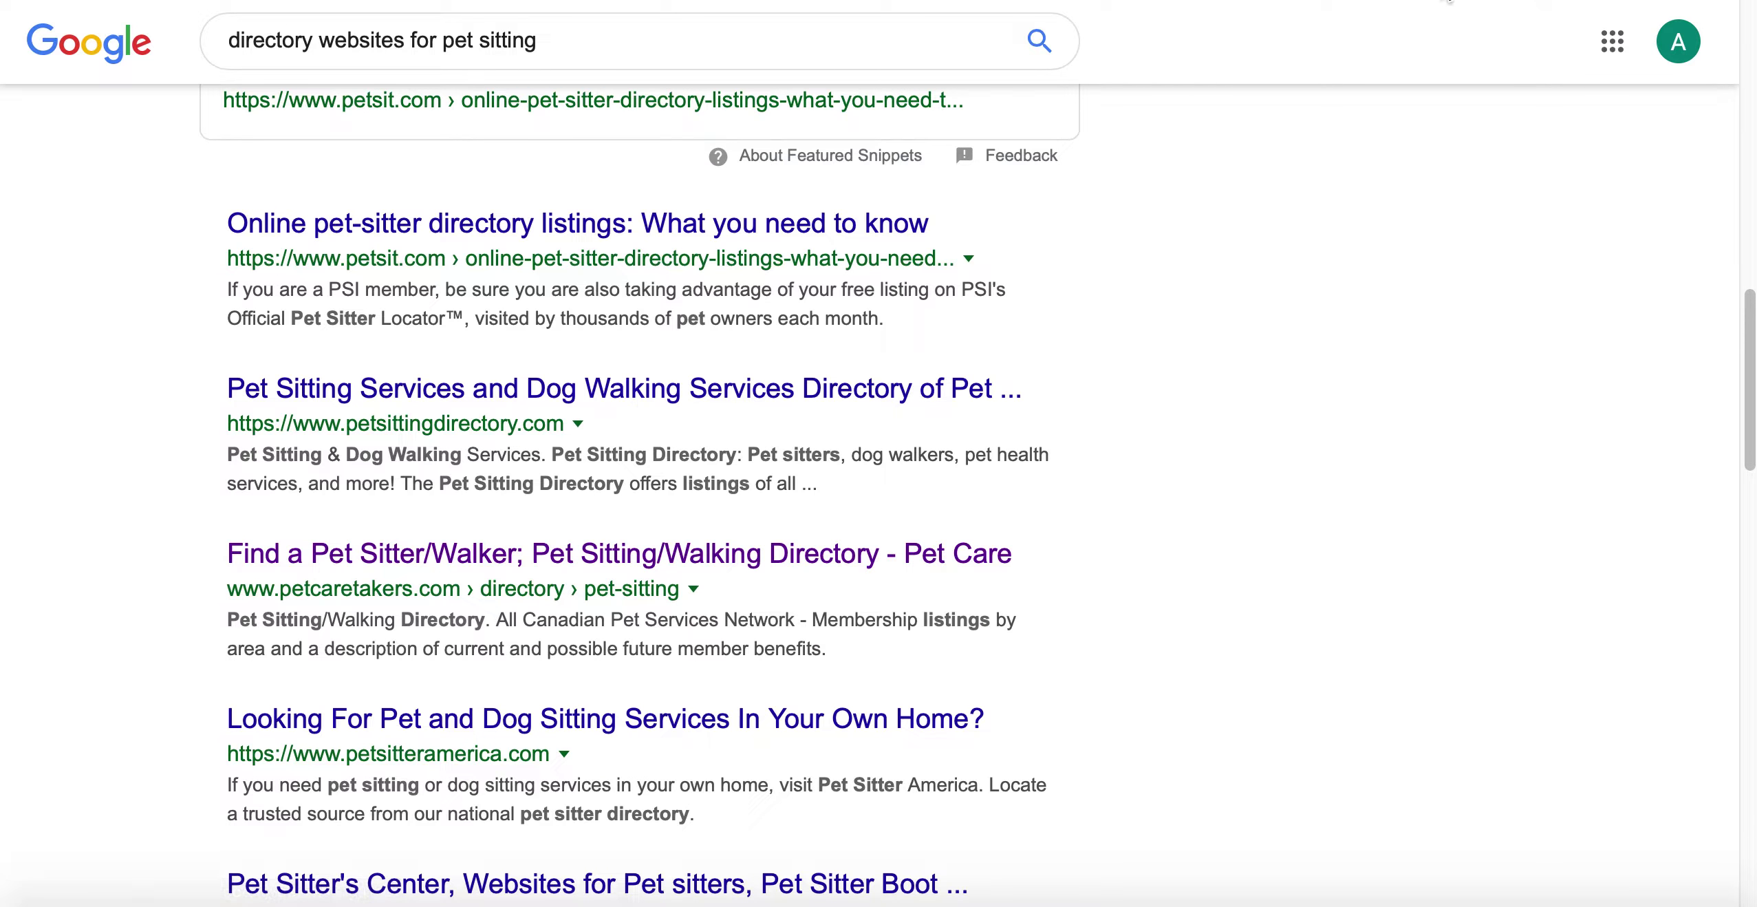
{"action": "left_click", "coordinate": [1438, 2]}
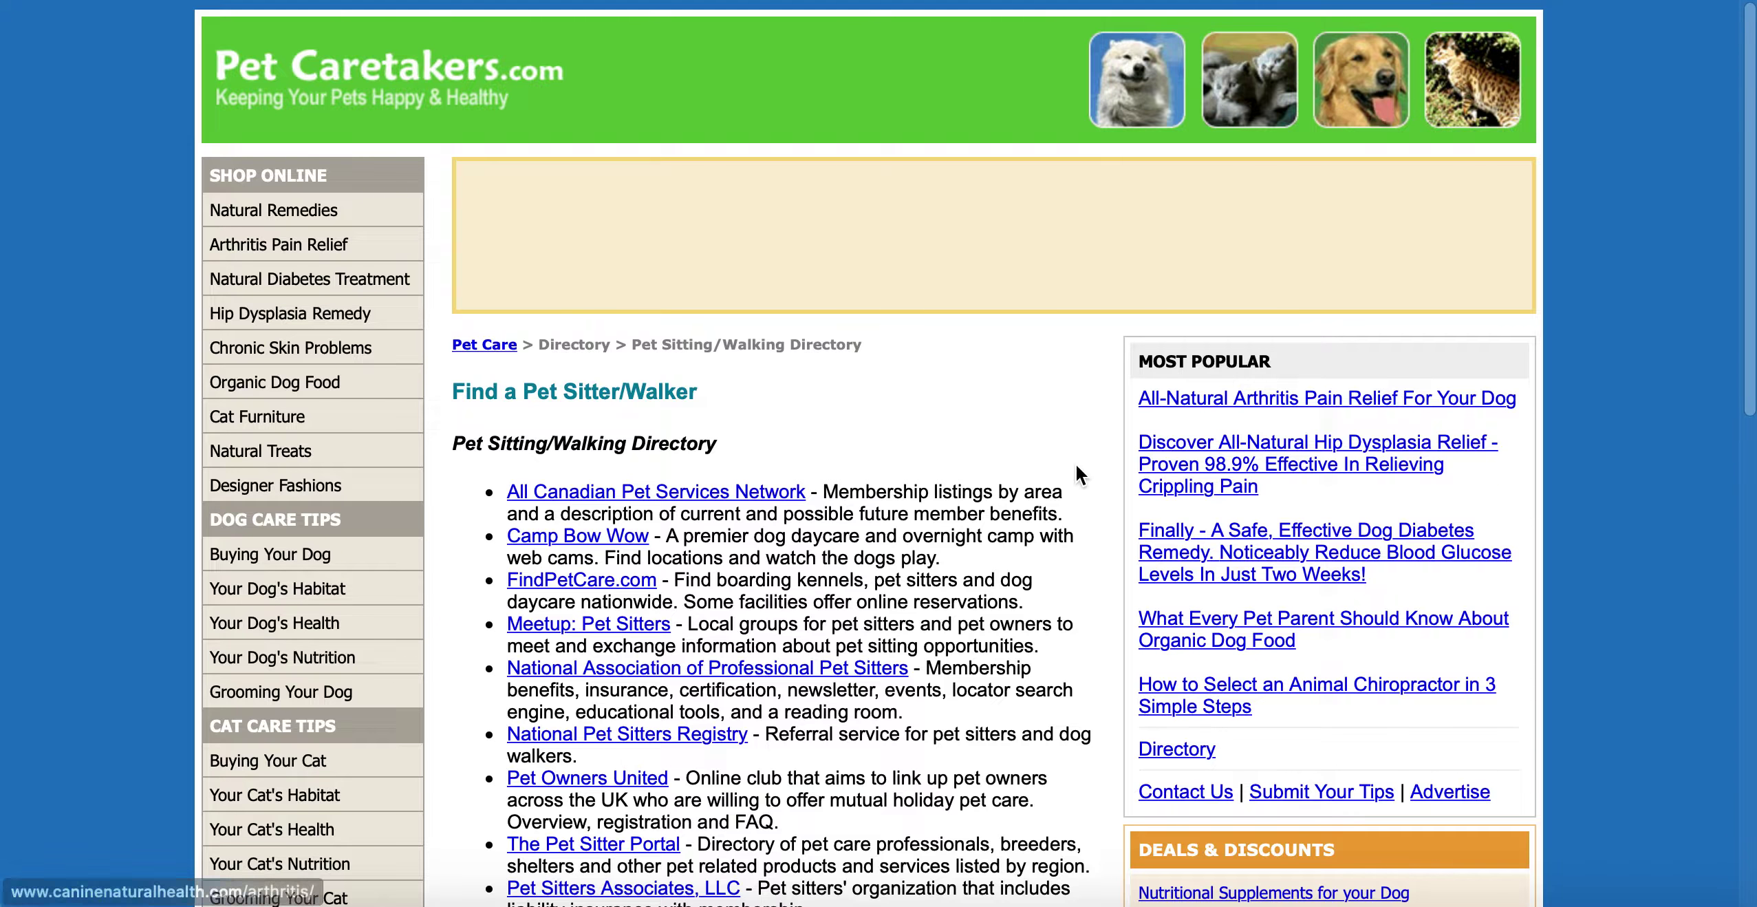
Scroll the Pet Sitting/Walking Directory to the end and back, then switch to Moz's tab.
{"action": "scroll", "coordinate": [605, 212], "scroll_direction": "down", "scroll_amount": 5}
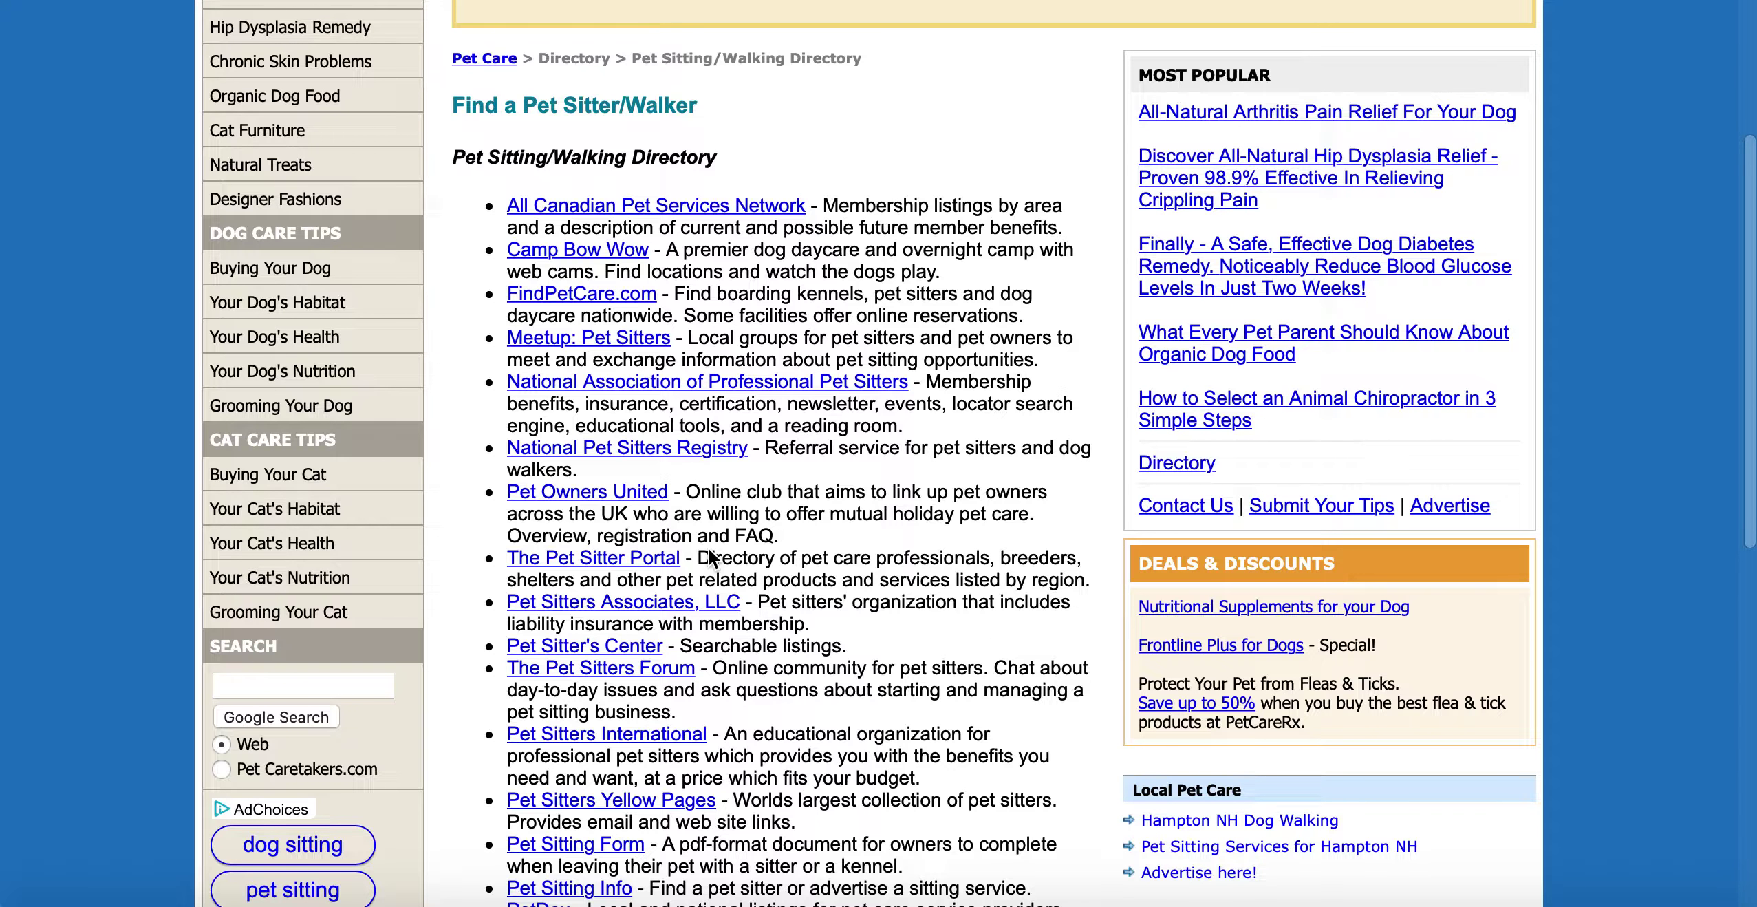
{"action": "scroll", "coordinate": [757, 566], "scroll_direction": "down", "scroll_amount": 5}
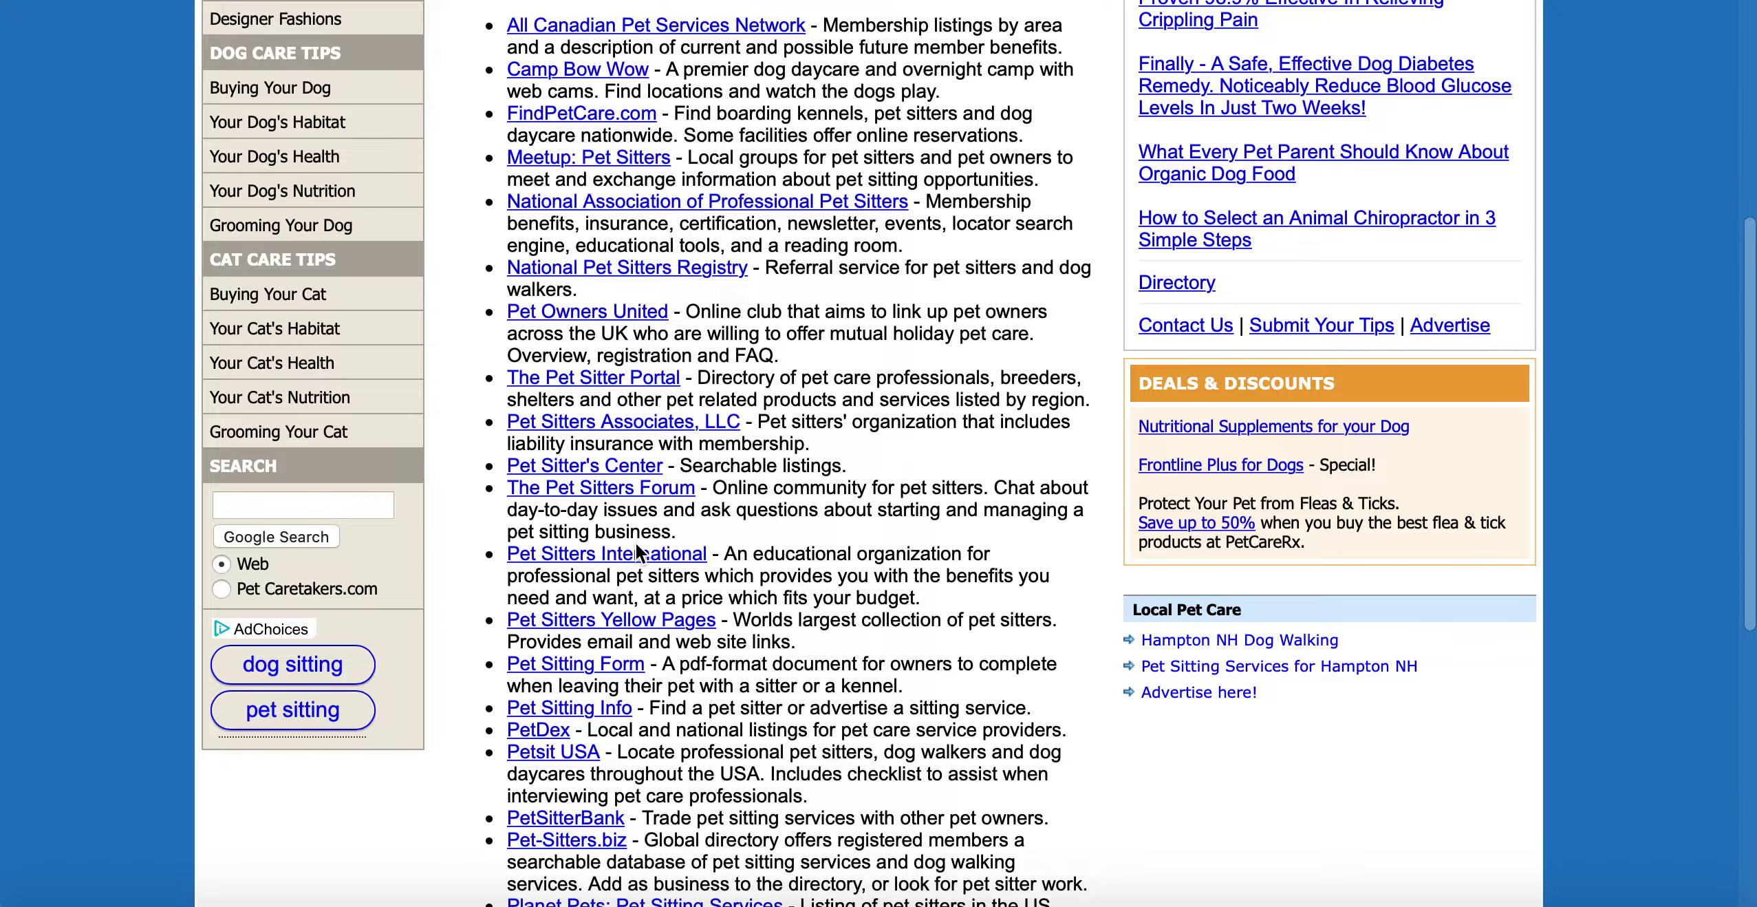
{"action": "scroll", "coordinate": [636, 541], "scroll_direction": "down", "scroll_amount": 12}
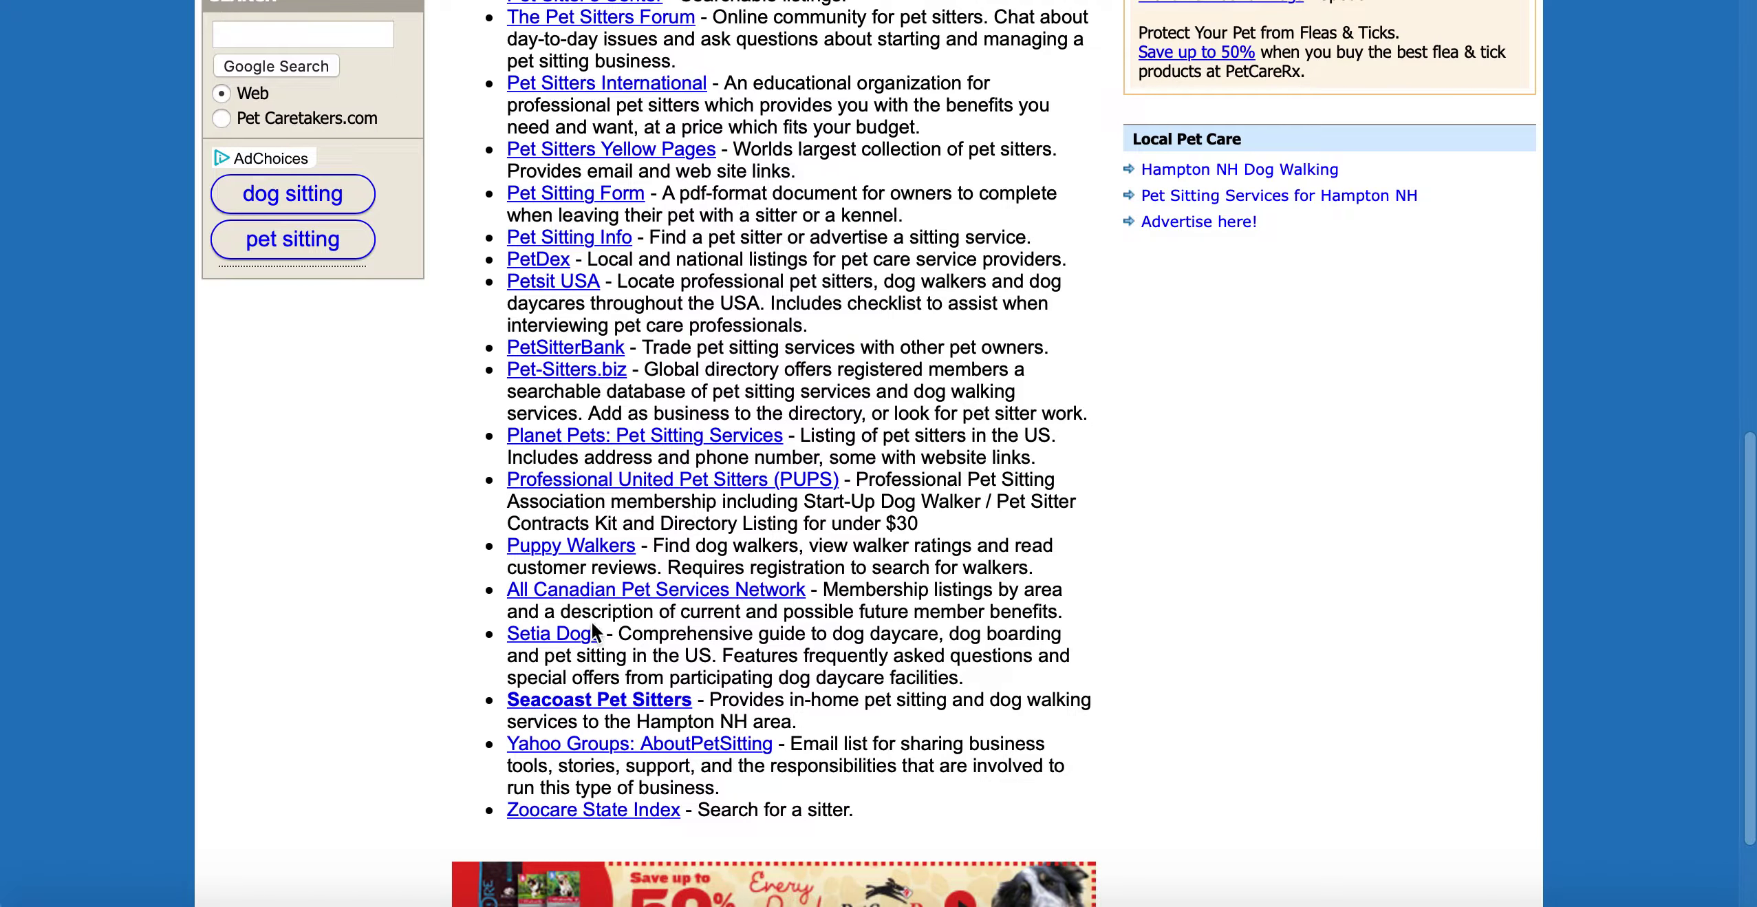
{"action": "scroll", "coordinate": [591, 627], "scroll_direction": "up", "scroll_amount": 11}
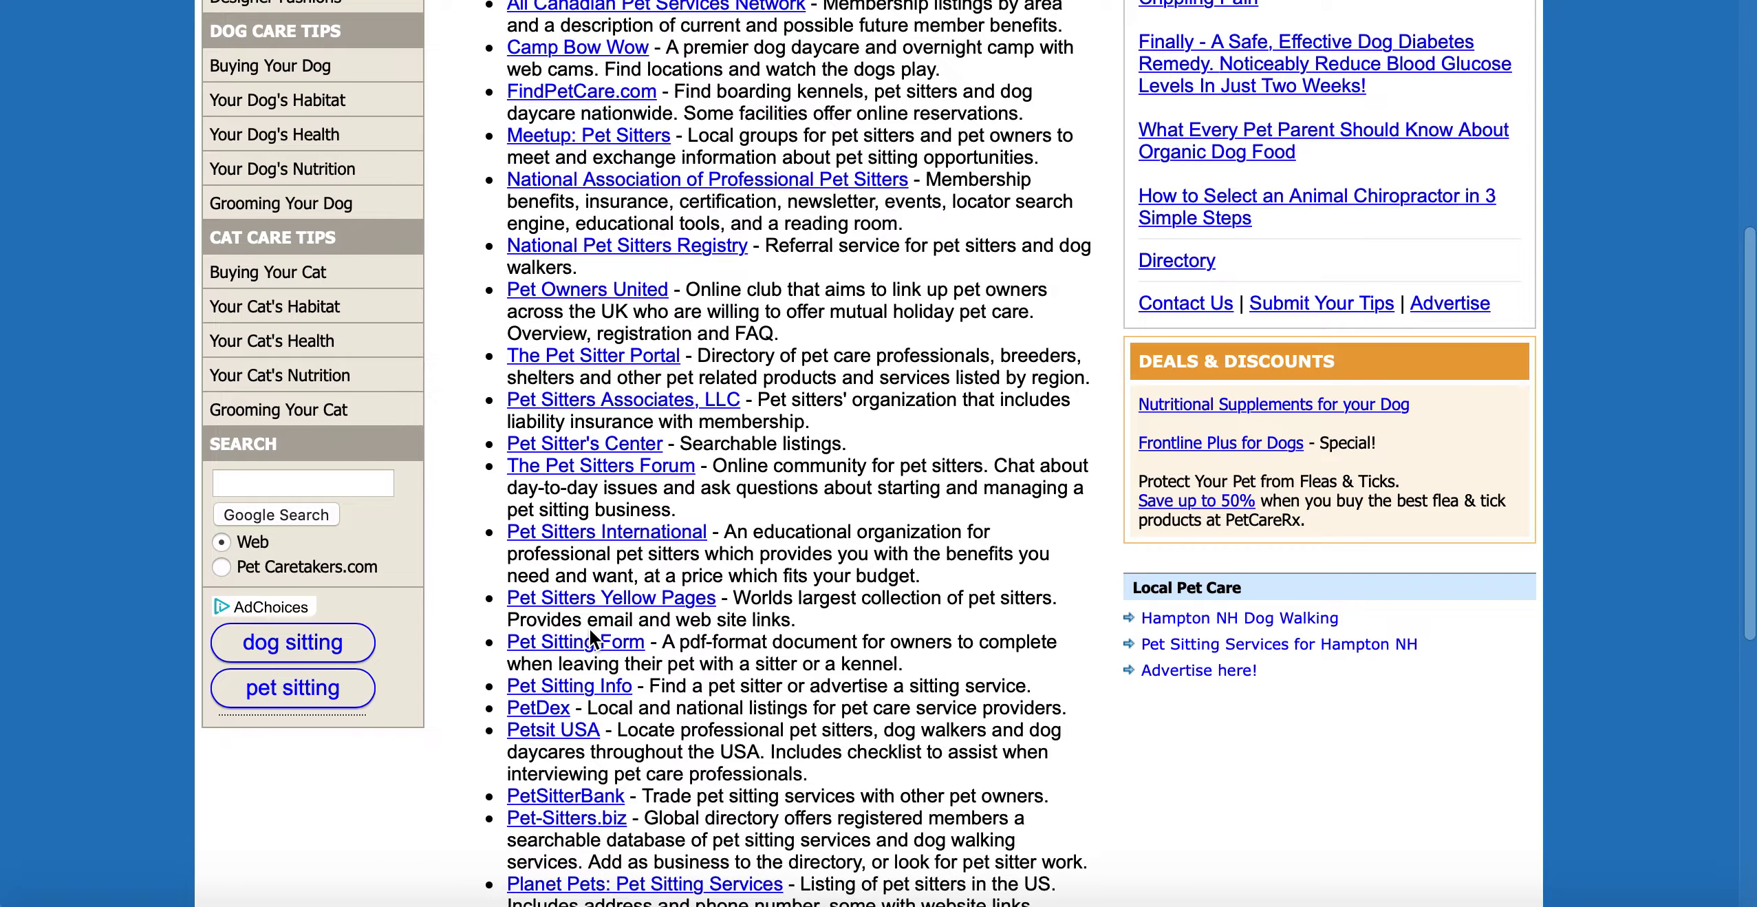
{"action": "scroll", "coordinate": [588, 628], "scroll_direction": "up", "scroll_amount": 10}
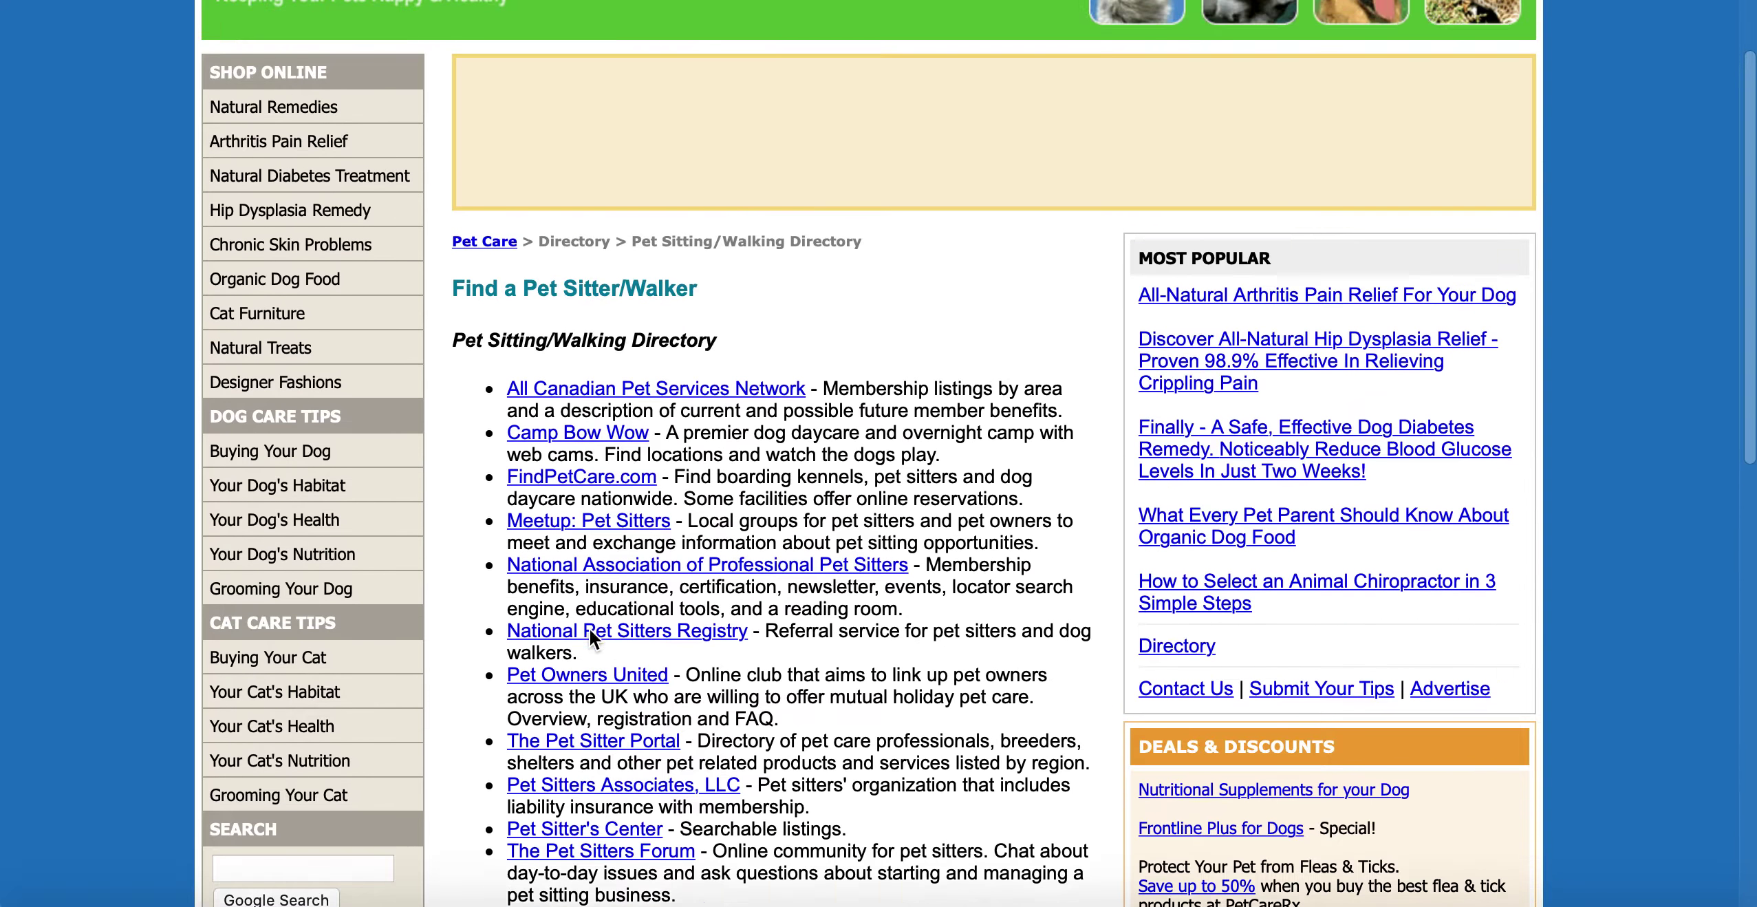
{"action": "scroll", "coordinate": [589, 628], "scroll_direction": "up", "scroll_amount": 2}
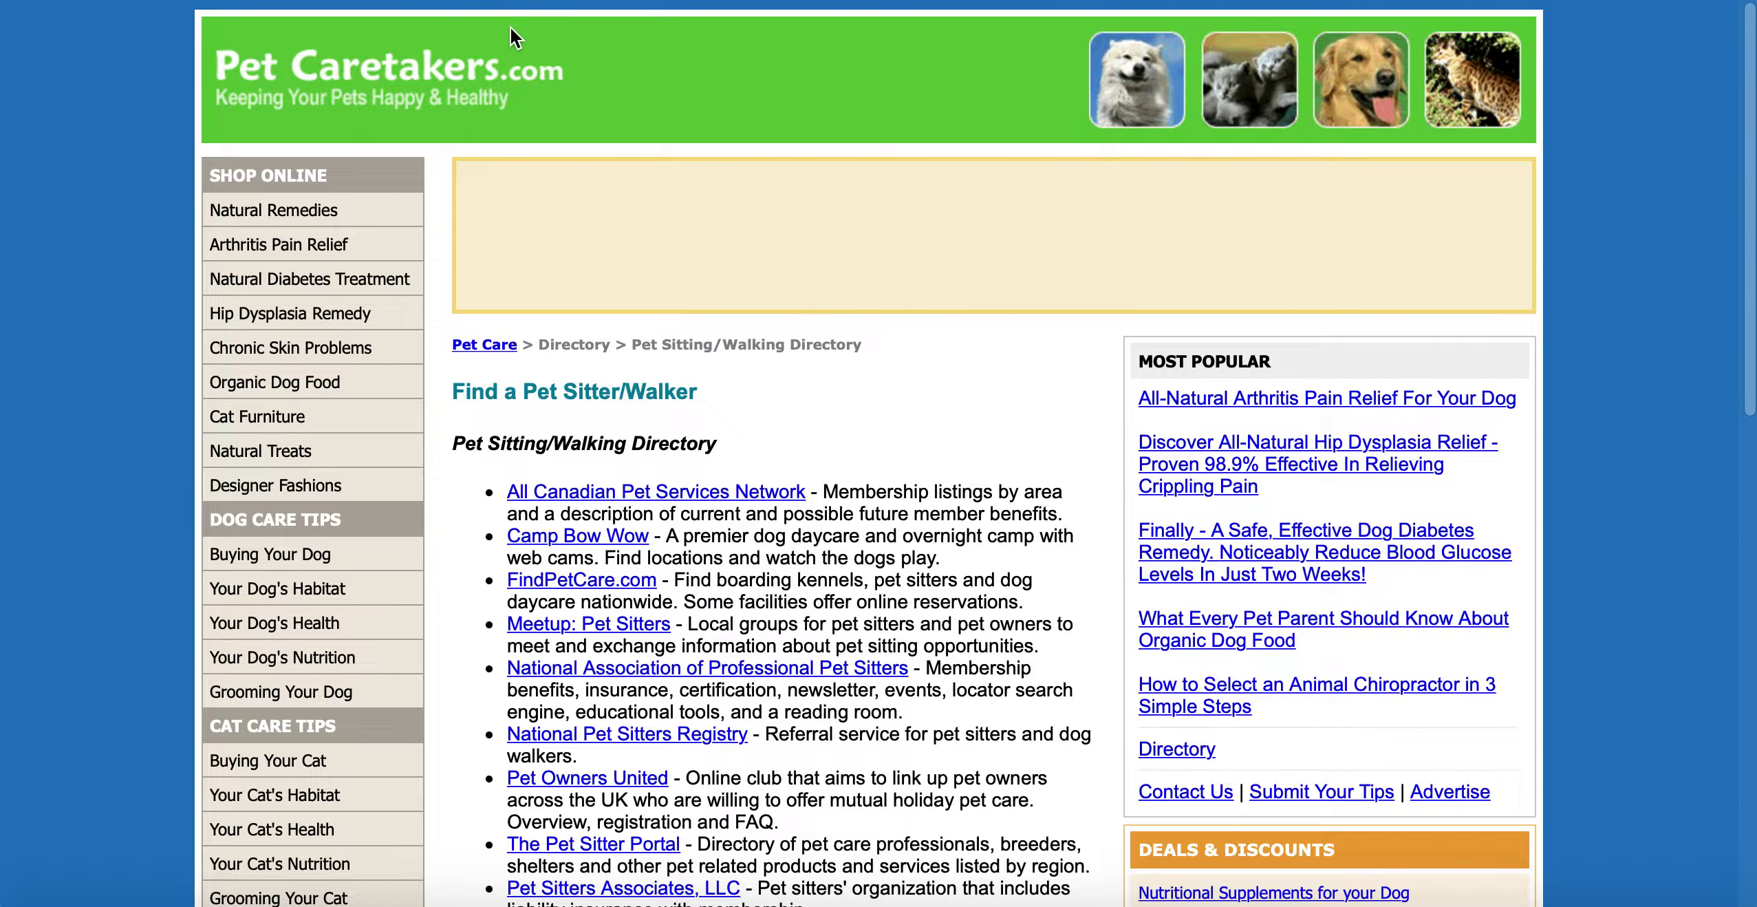
{"action": "key", "text": "super+bracketleft"}
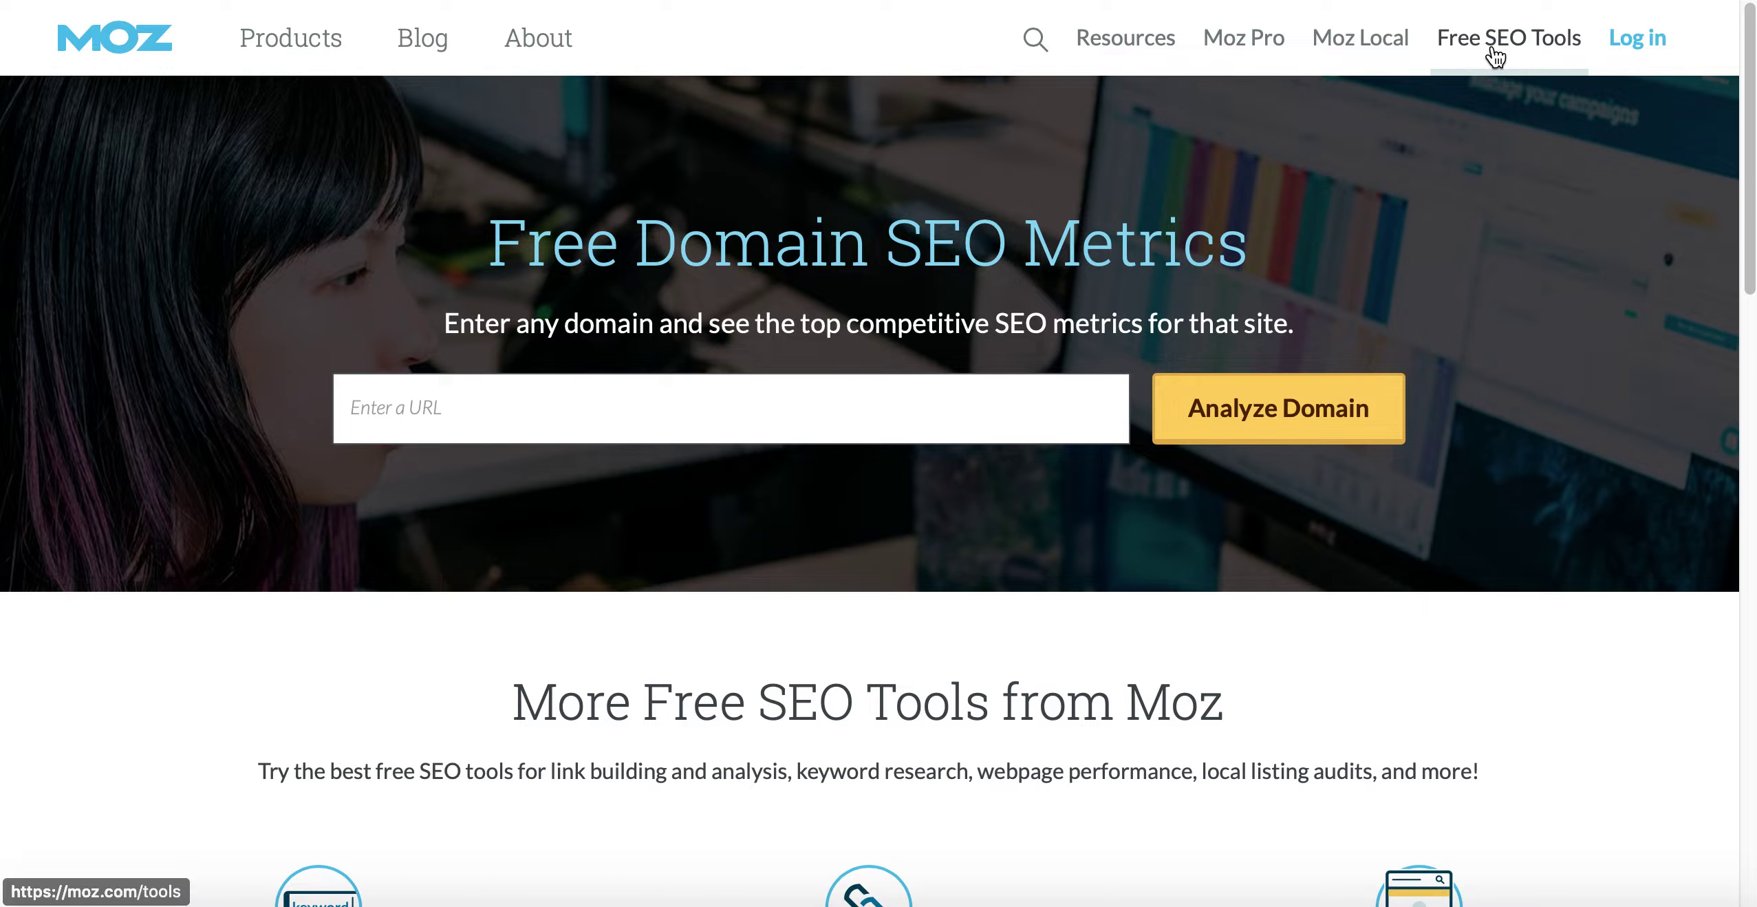
Analyse petcaretakers.com in Moz: Domain Authority 20, 130 linking root domains, 0% spam score.
{"action": "left_click", "coordinate": [961, 405]}
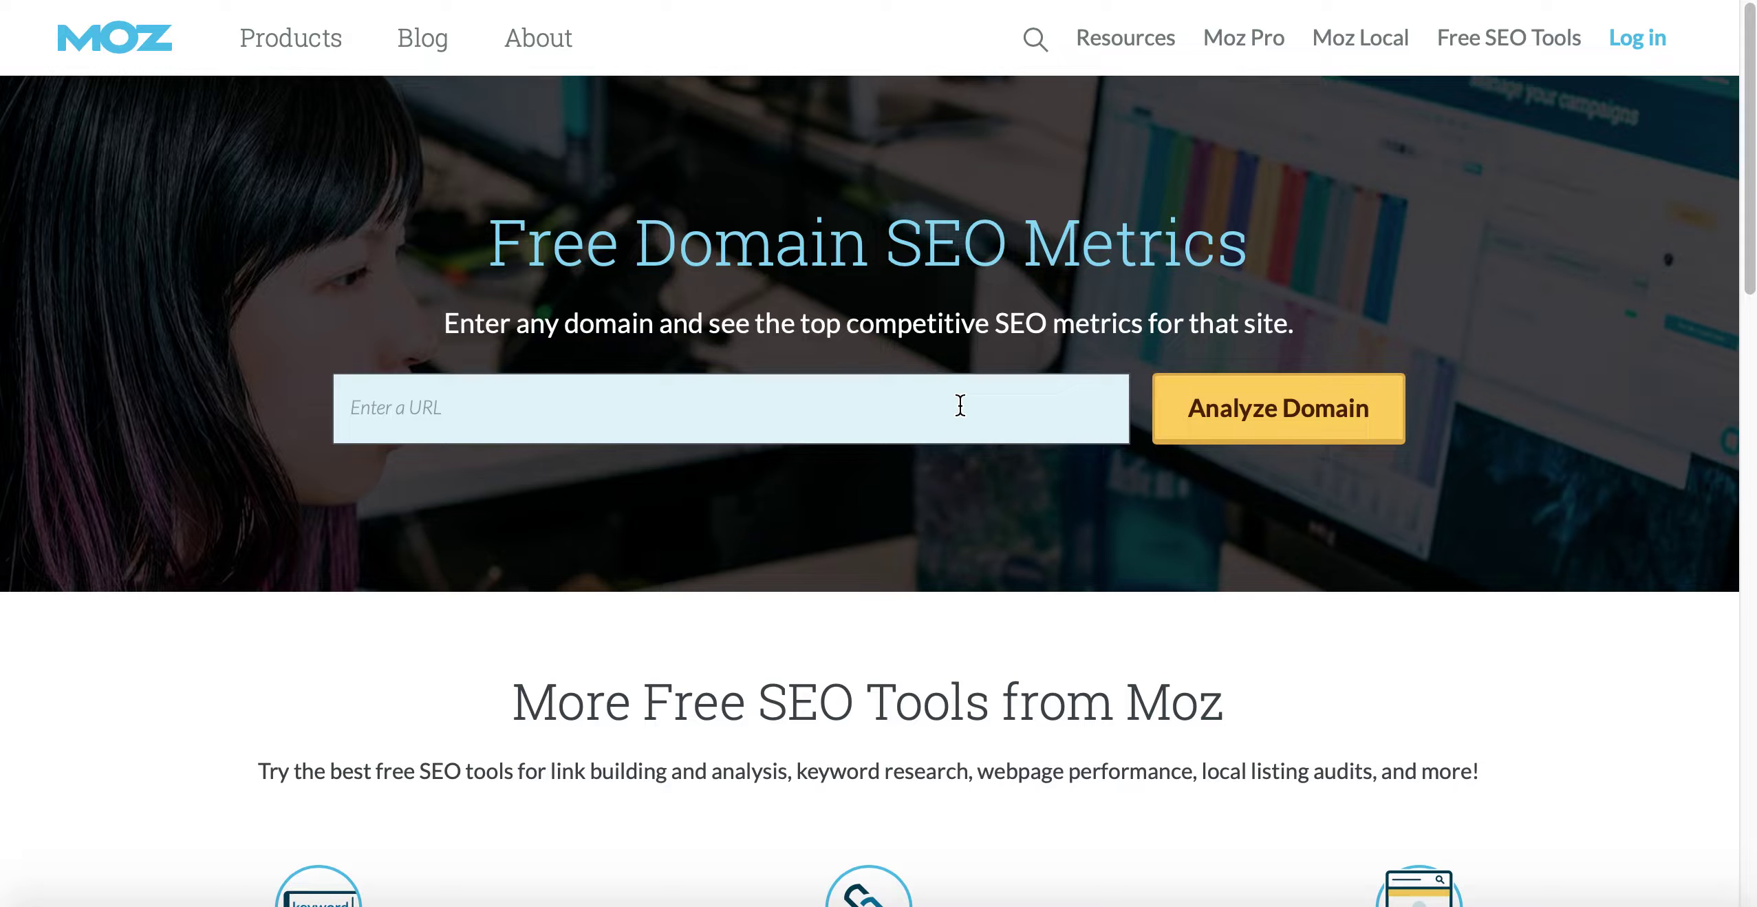
{"action": "left_click", "coordinate": [961, 405]}
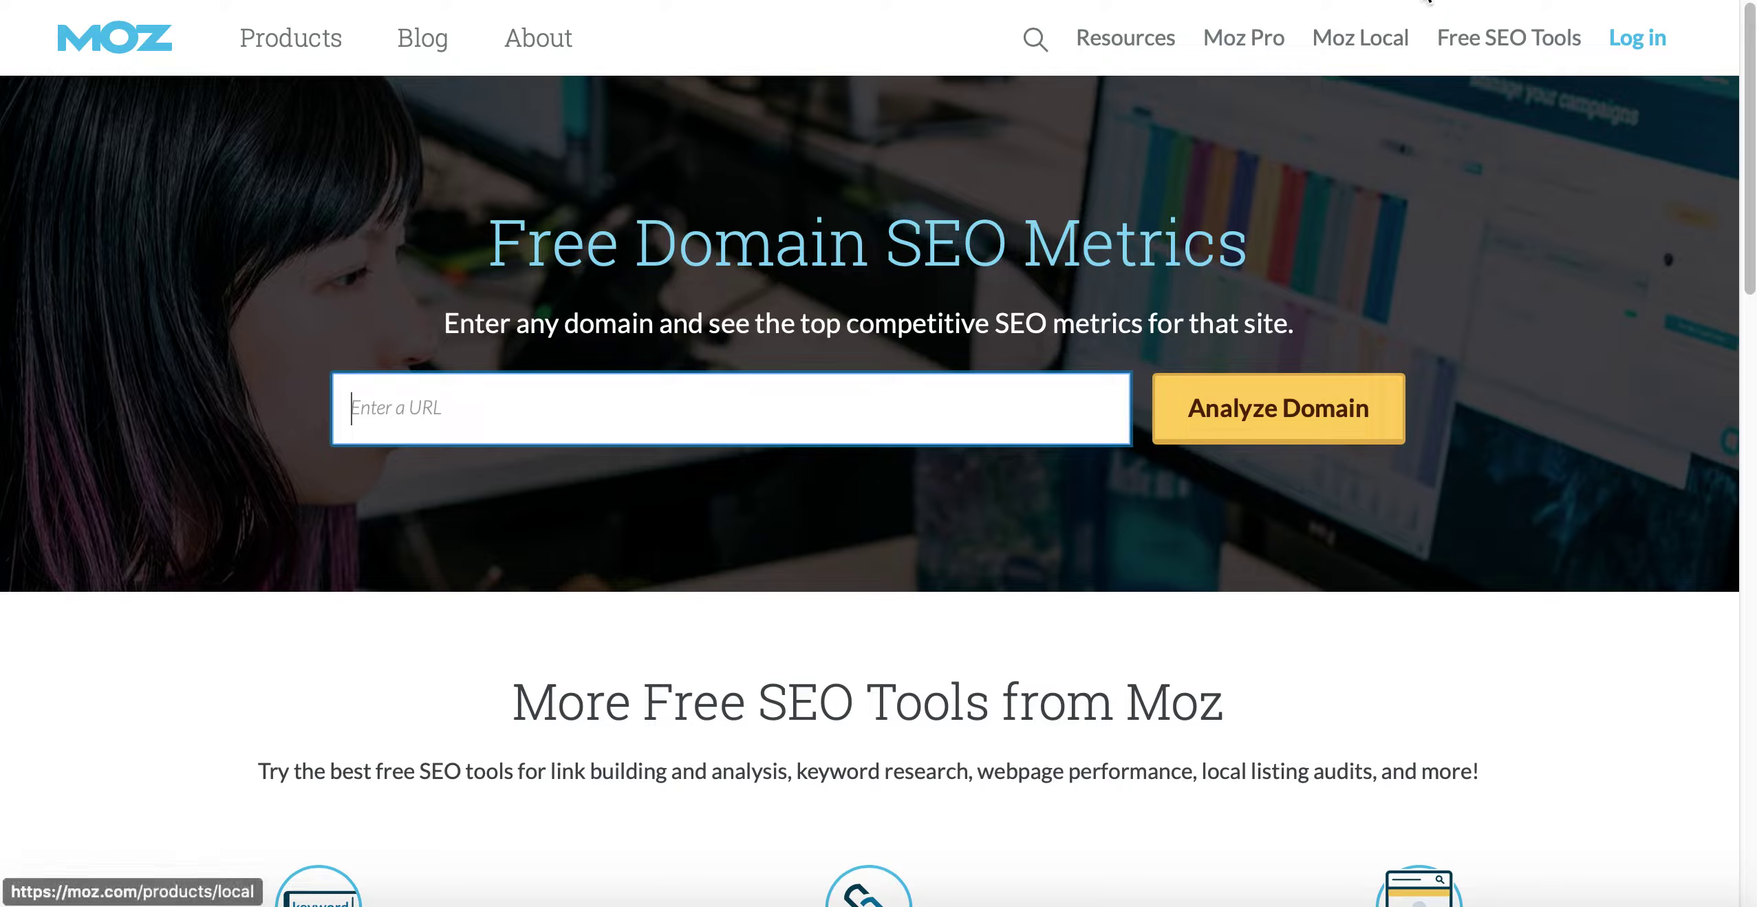
{"action": "left_click", "coordinate": [1428, 0]}
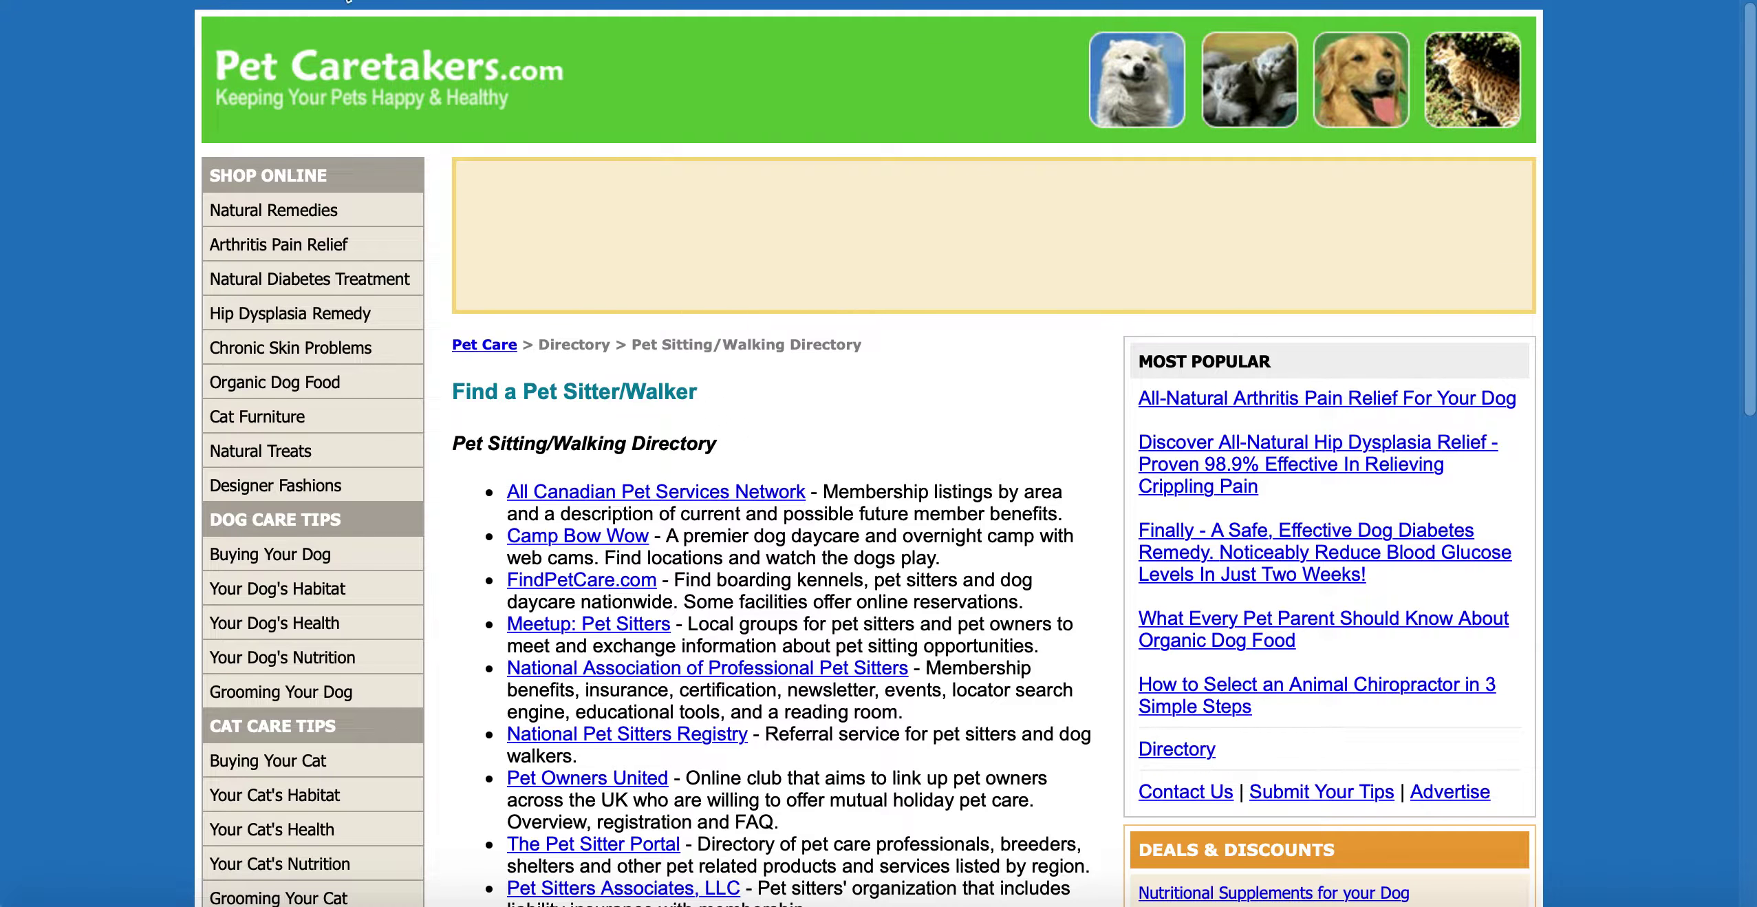
{"action": "left_click", "coordinate": [470, 2]}
{"action": "type", "text": "pet"}
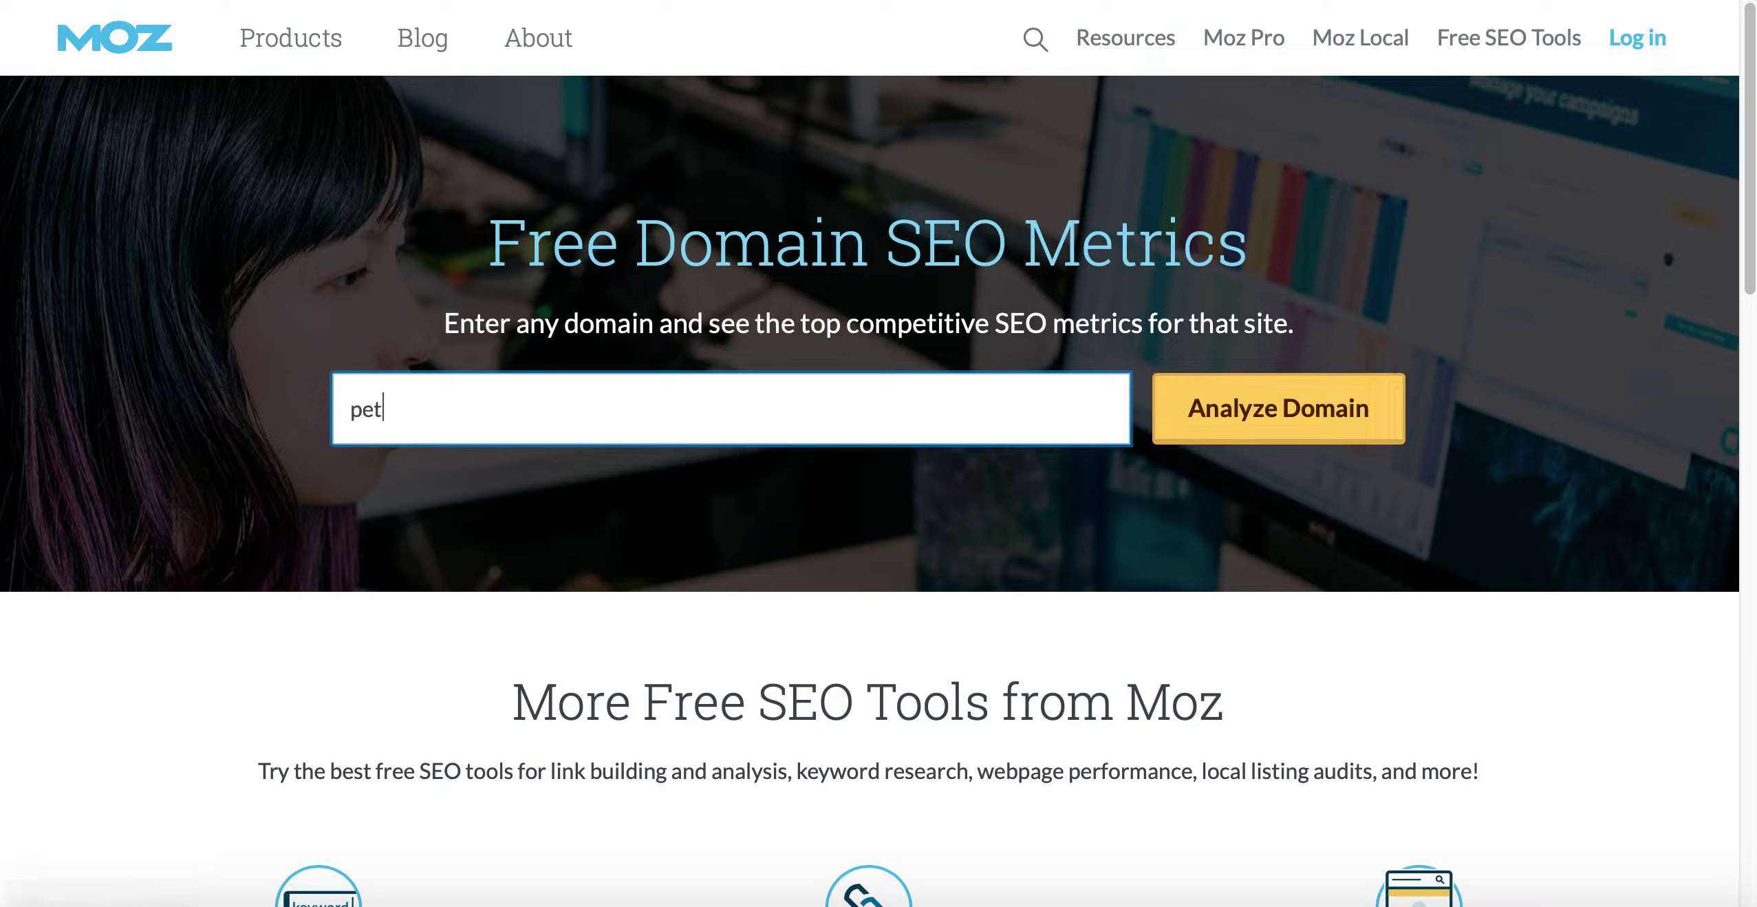
{"action": "type", "text": " caretakers.com"}
{"action": "left_click", "coordinate": [382, 409]}
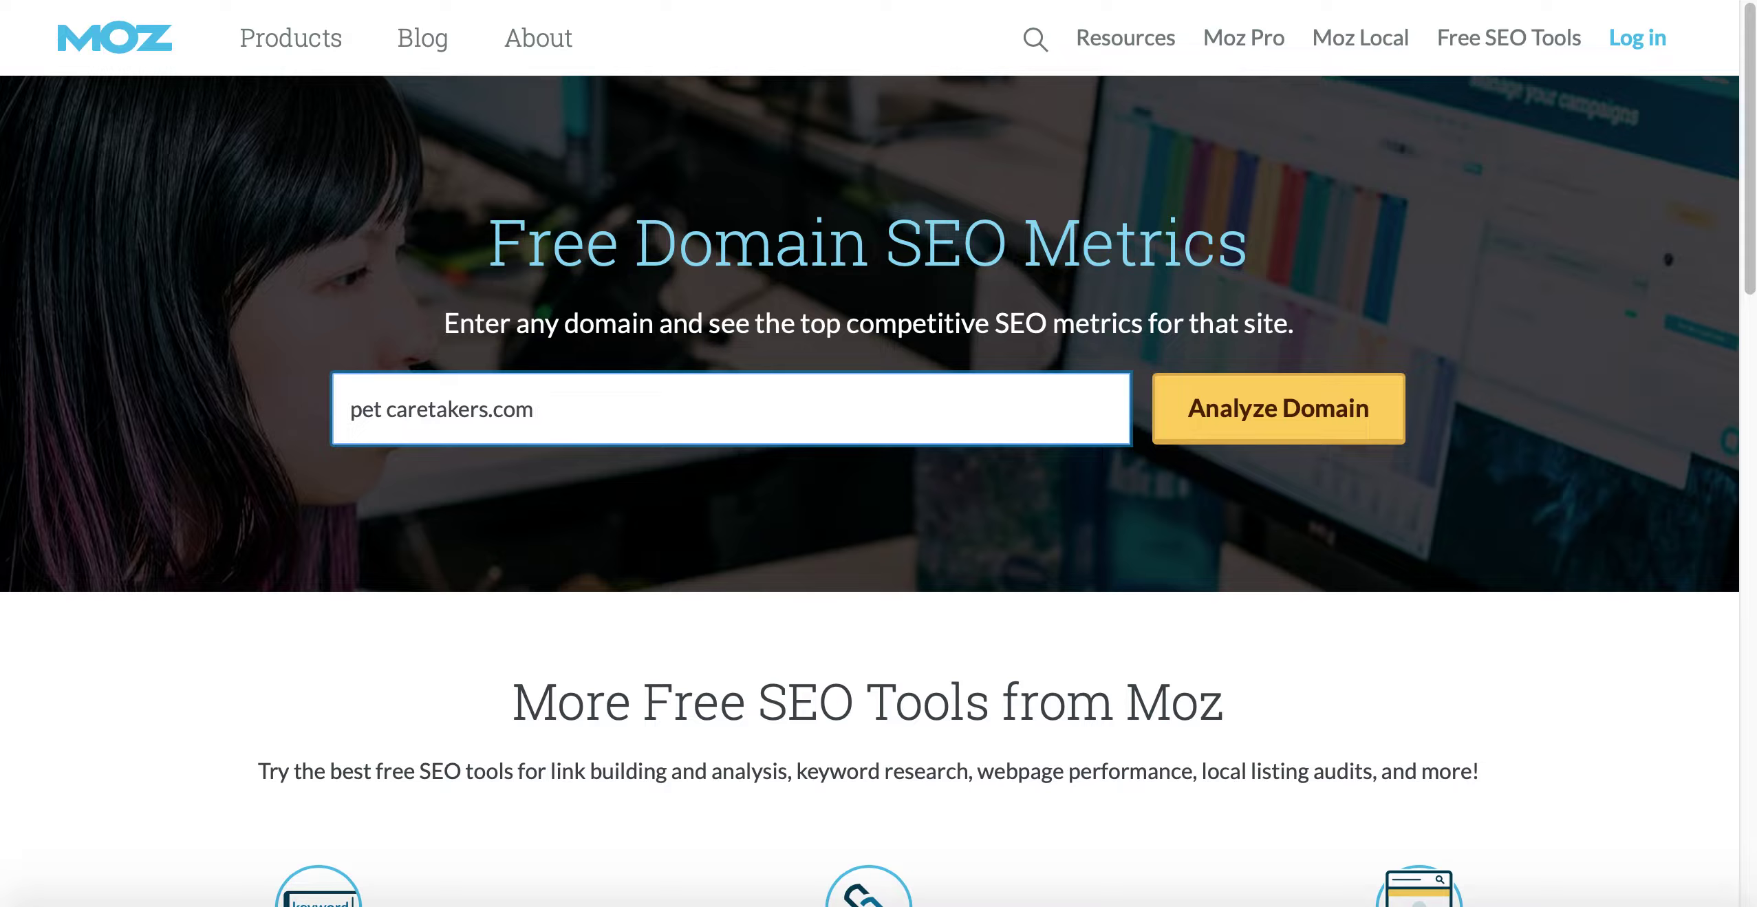
{"action": "key", "text": "BackSpace"}
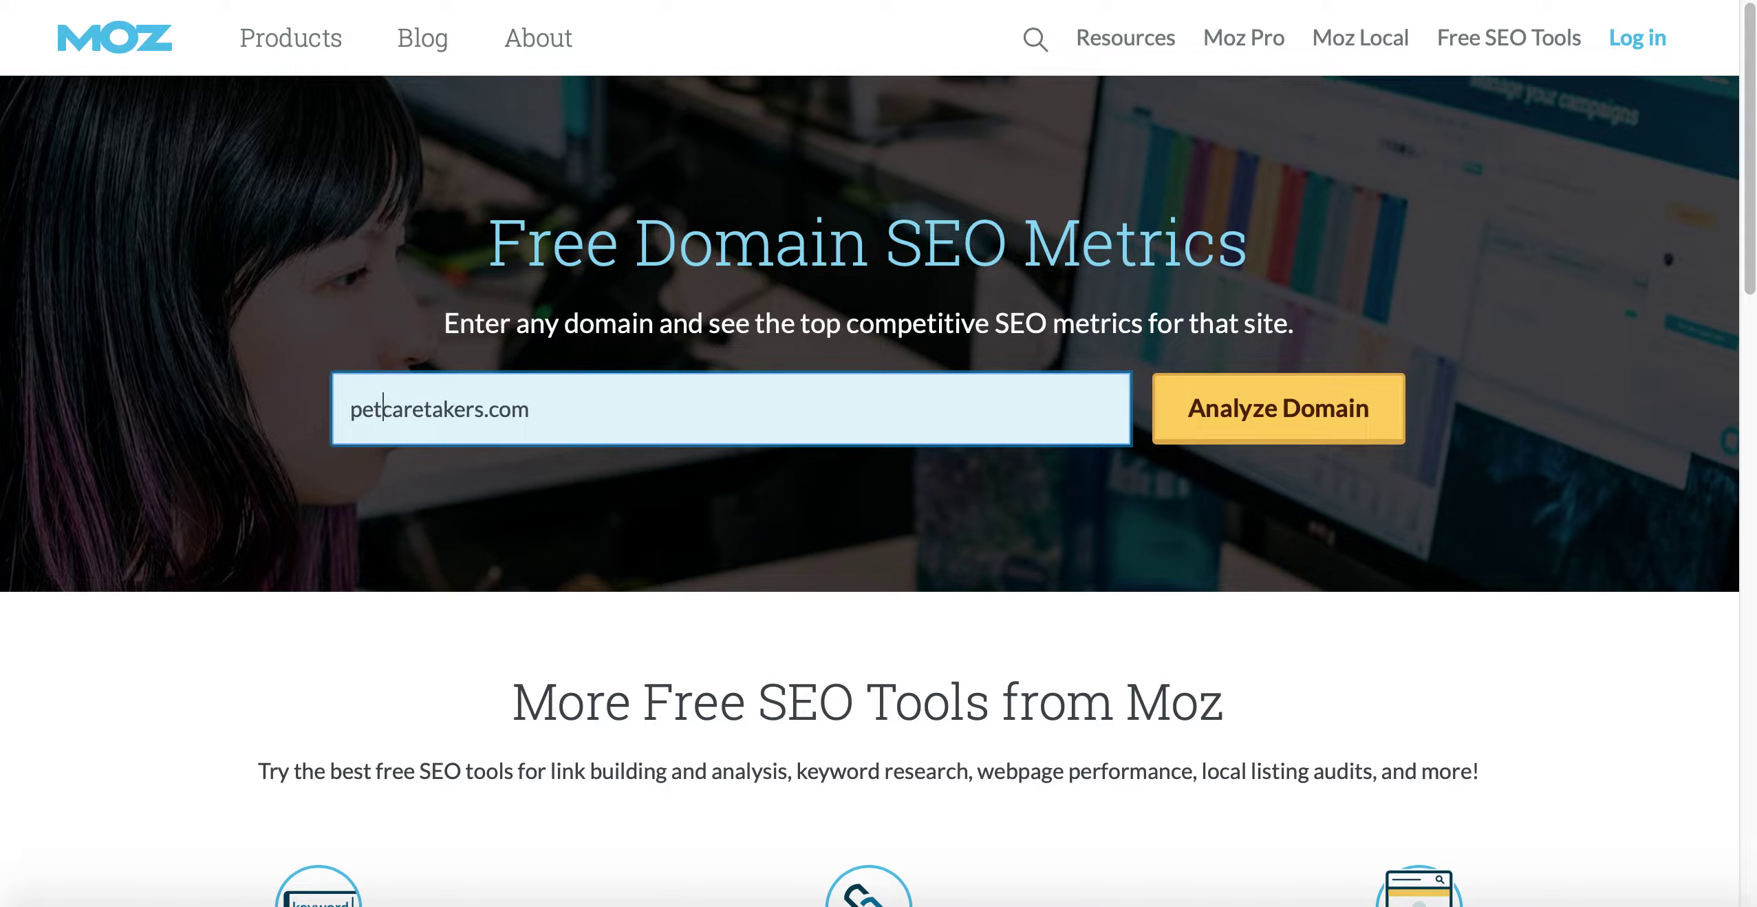
{"action": "left_click", "coordinate": [1261, 430]}
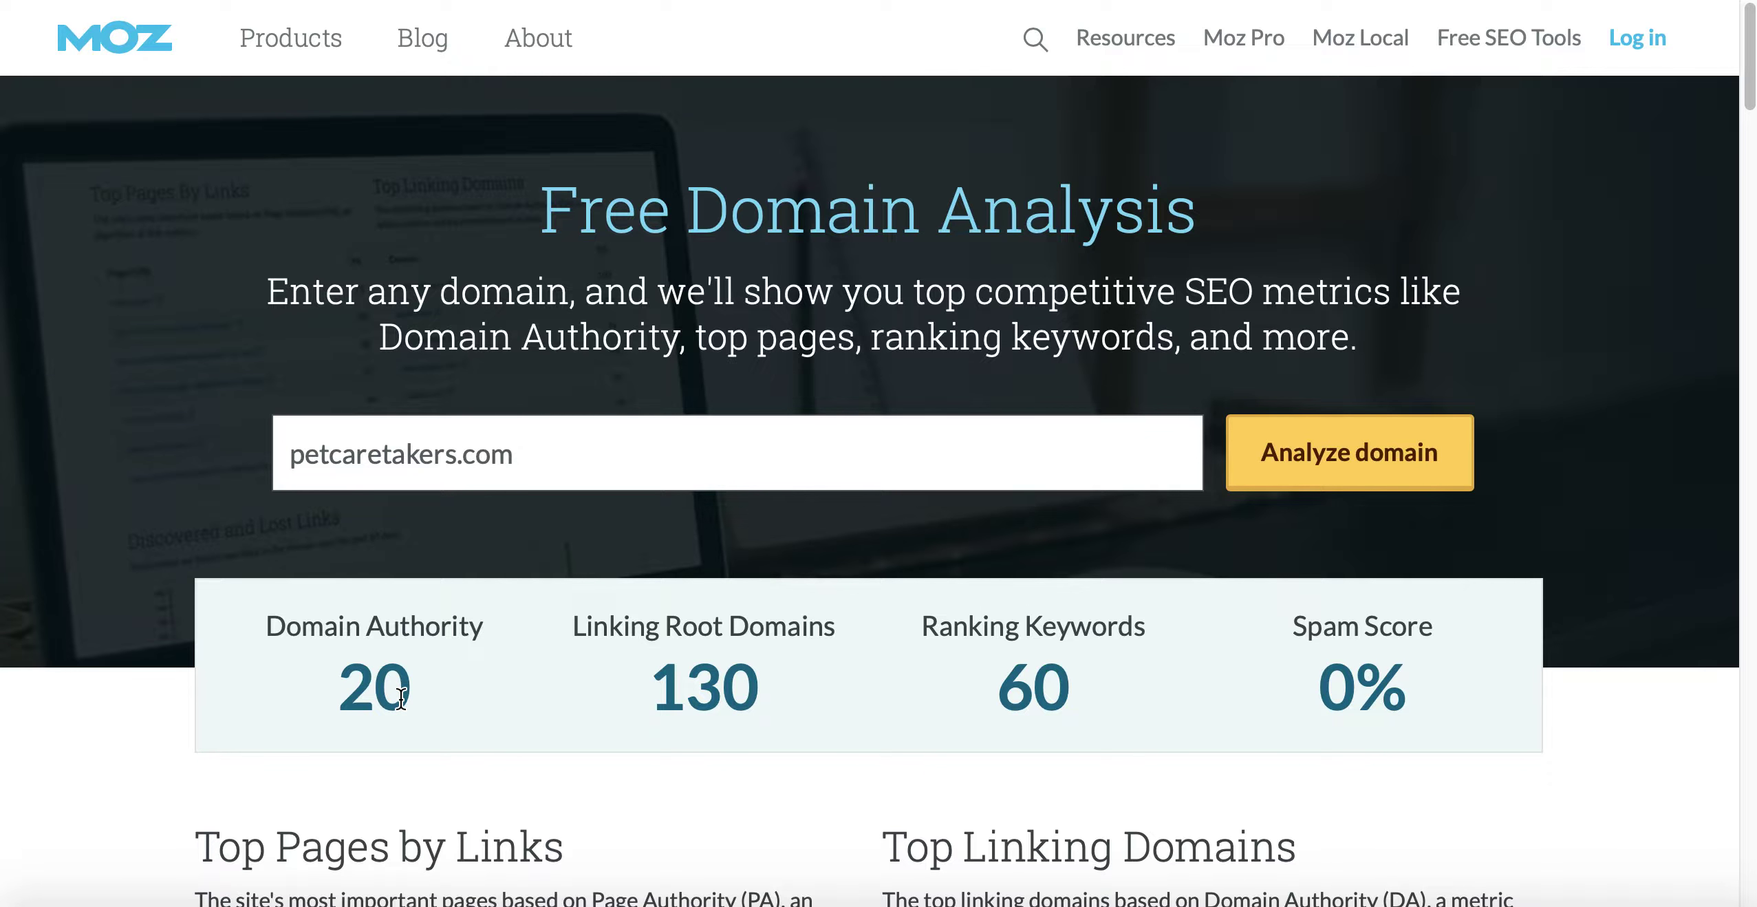
Re-run the petcaretakers.com analysis and scroll down to its Linking Domains chart.
{"action": "scroll", "coordinate": [399, 694], "scroll_direction": "down", "scroll_amount": 2}
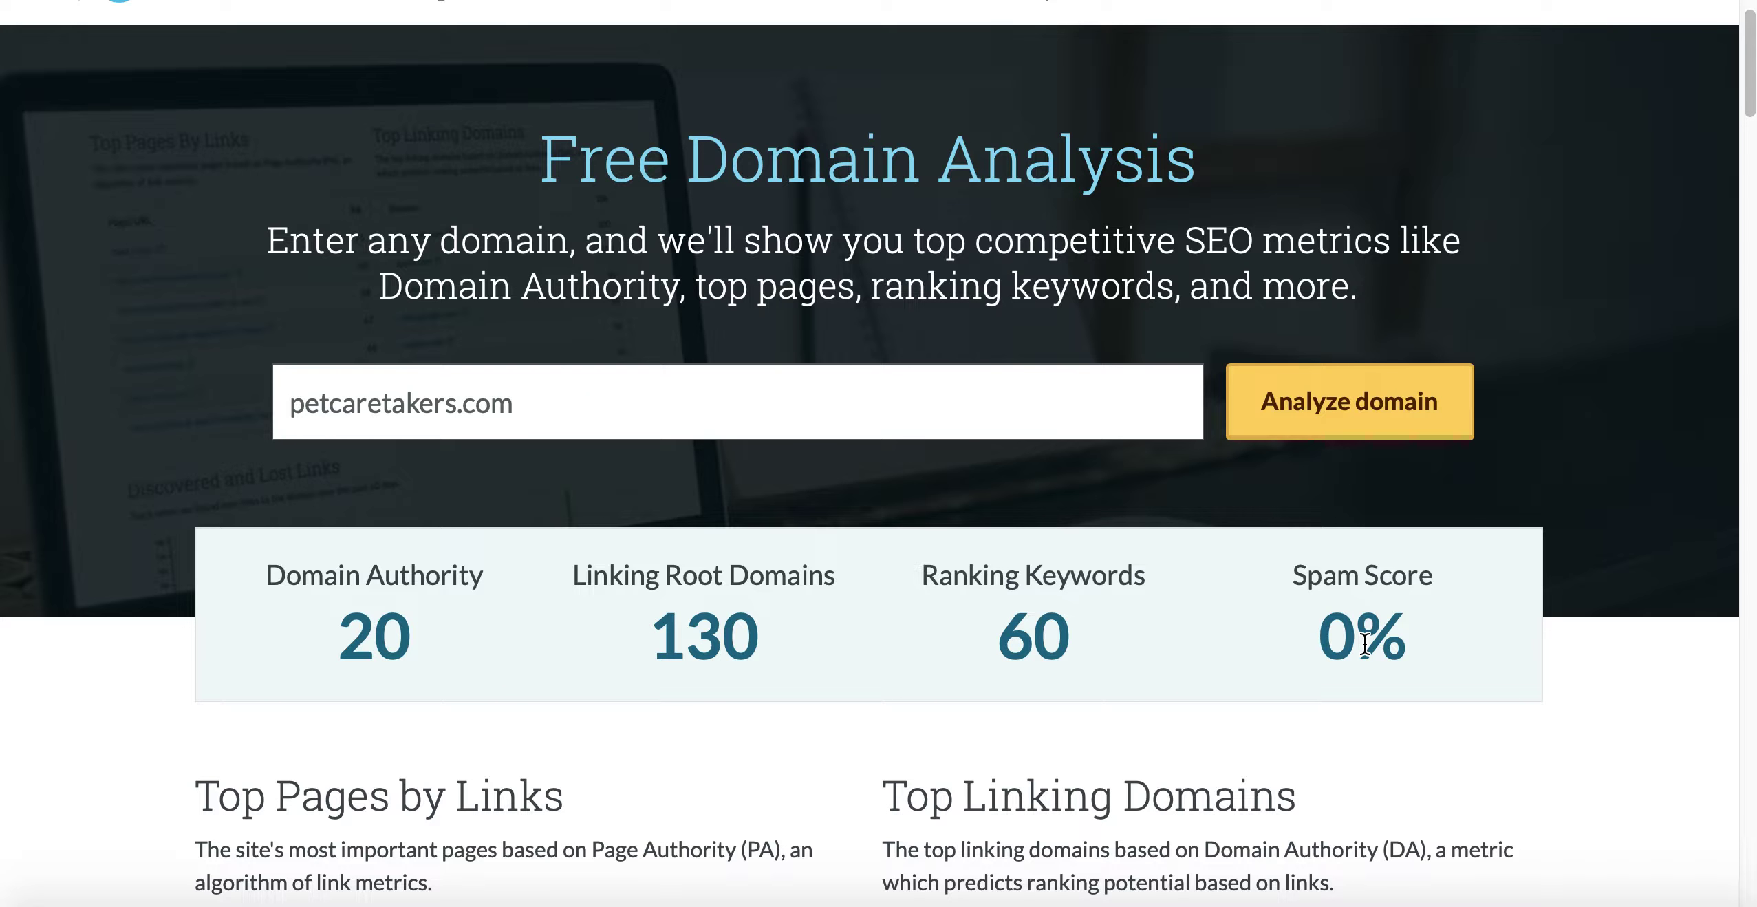
{"action": "left_click", "coordinate": [1292, 420]}
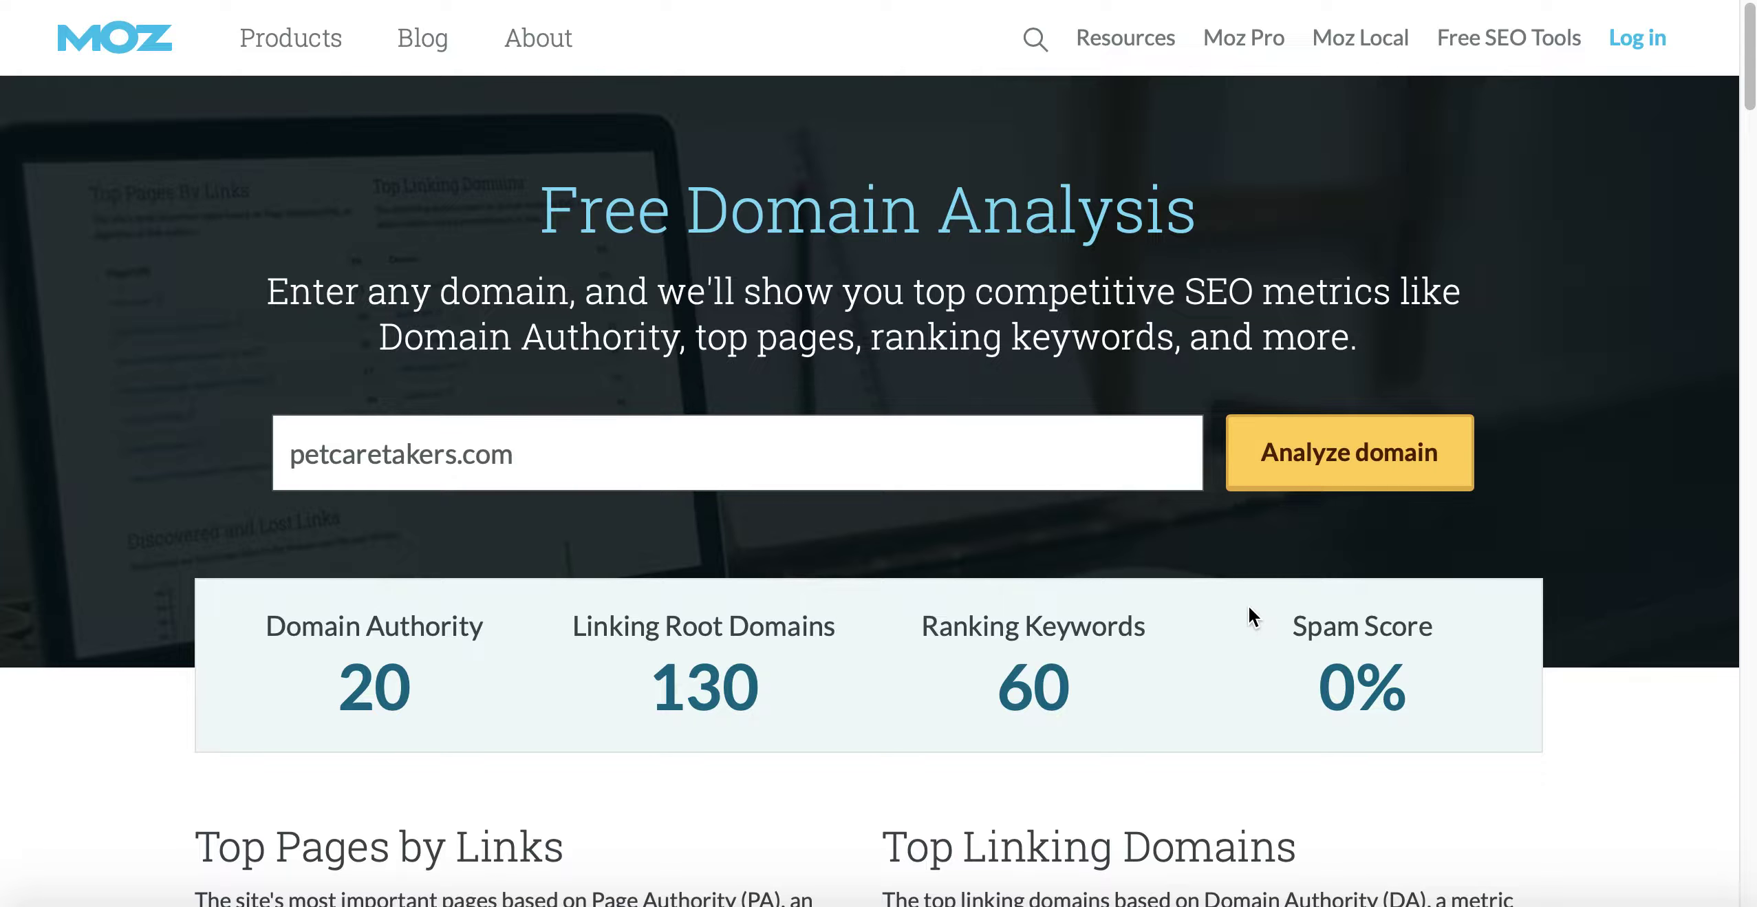
{"action": "scroll", "coordinate": [1254, 616], "scroll_direction": "down", "scroll_amount": 2}
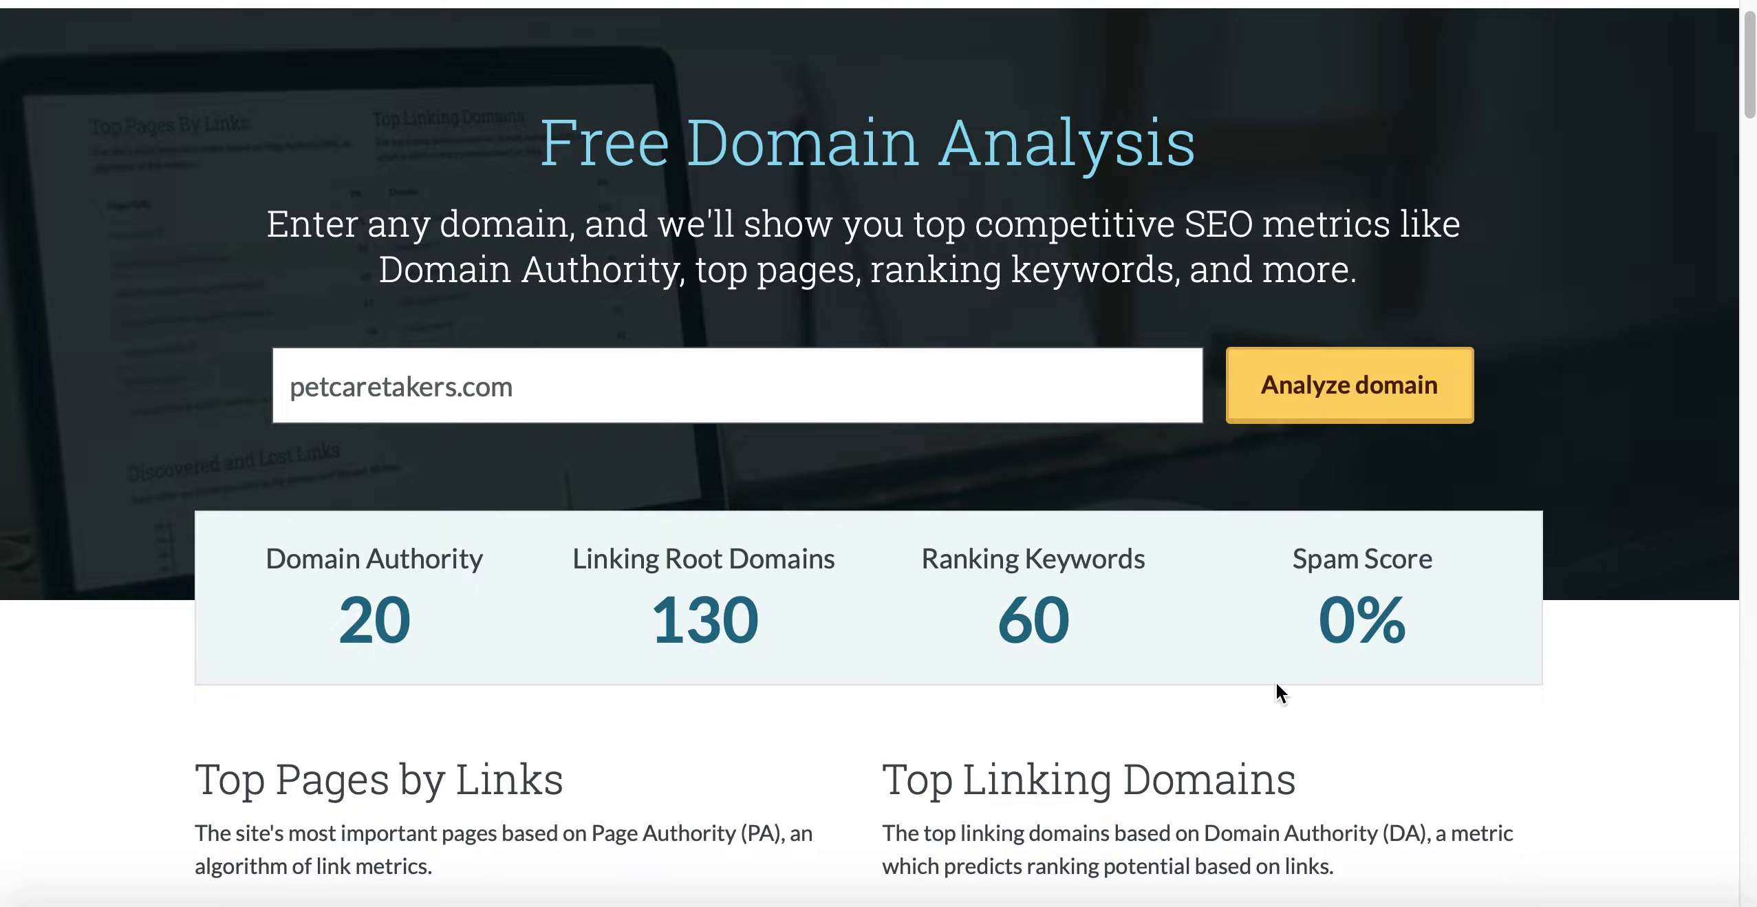
{"action": "scroll", "coordinate": [1276, 681], "scroll_direction": "down", "scroll_amount": 15}
{"action": "scroll", "coordinate": [1276, 681], "scroll_direction": "up", "scroll_amount": 3}
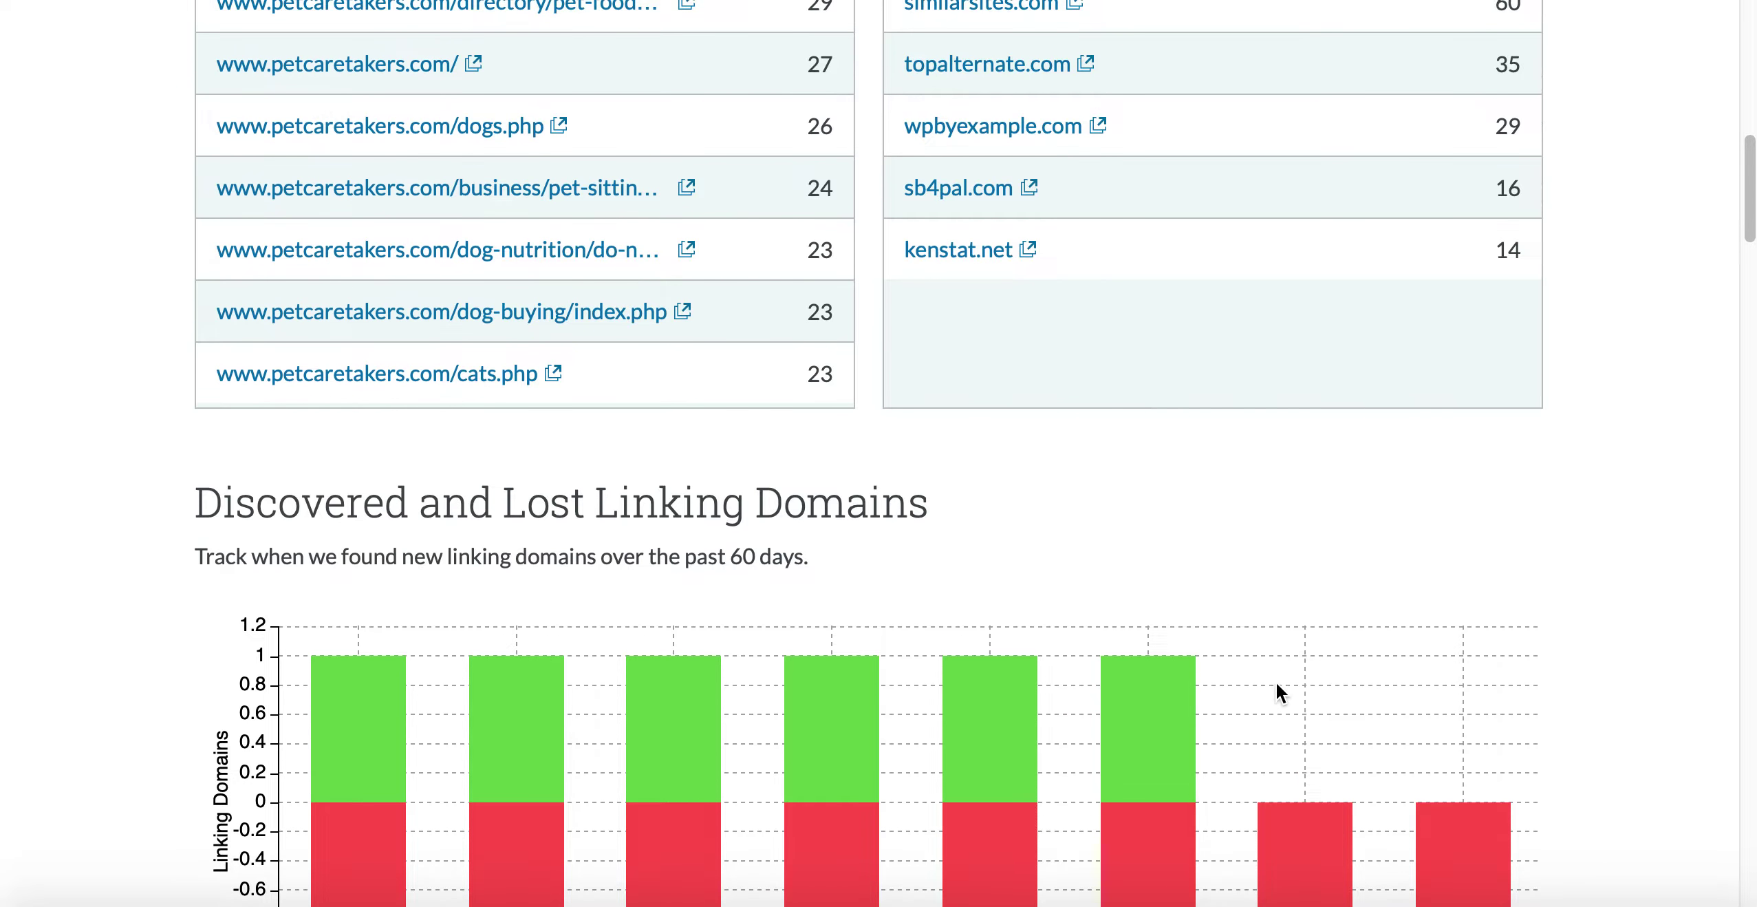
{"action": "scroll", "coordinate": [1275, 681], "scroll_direction": "down", "scroll_amount": 8}
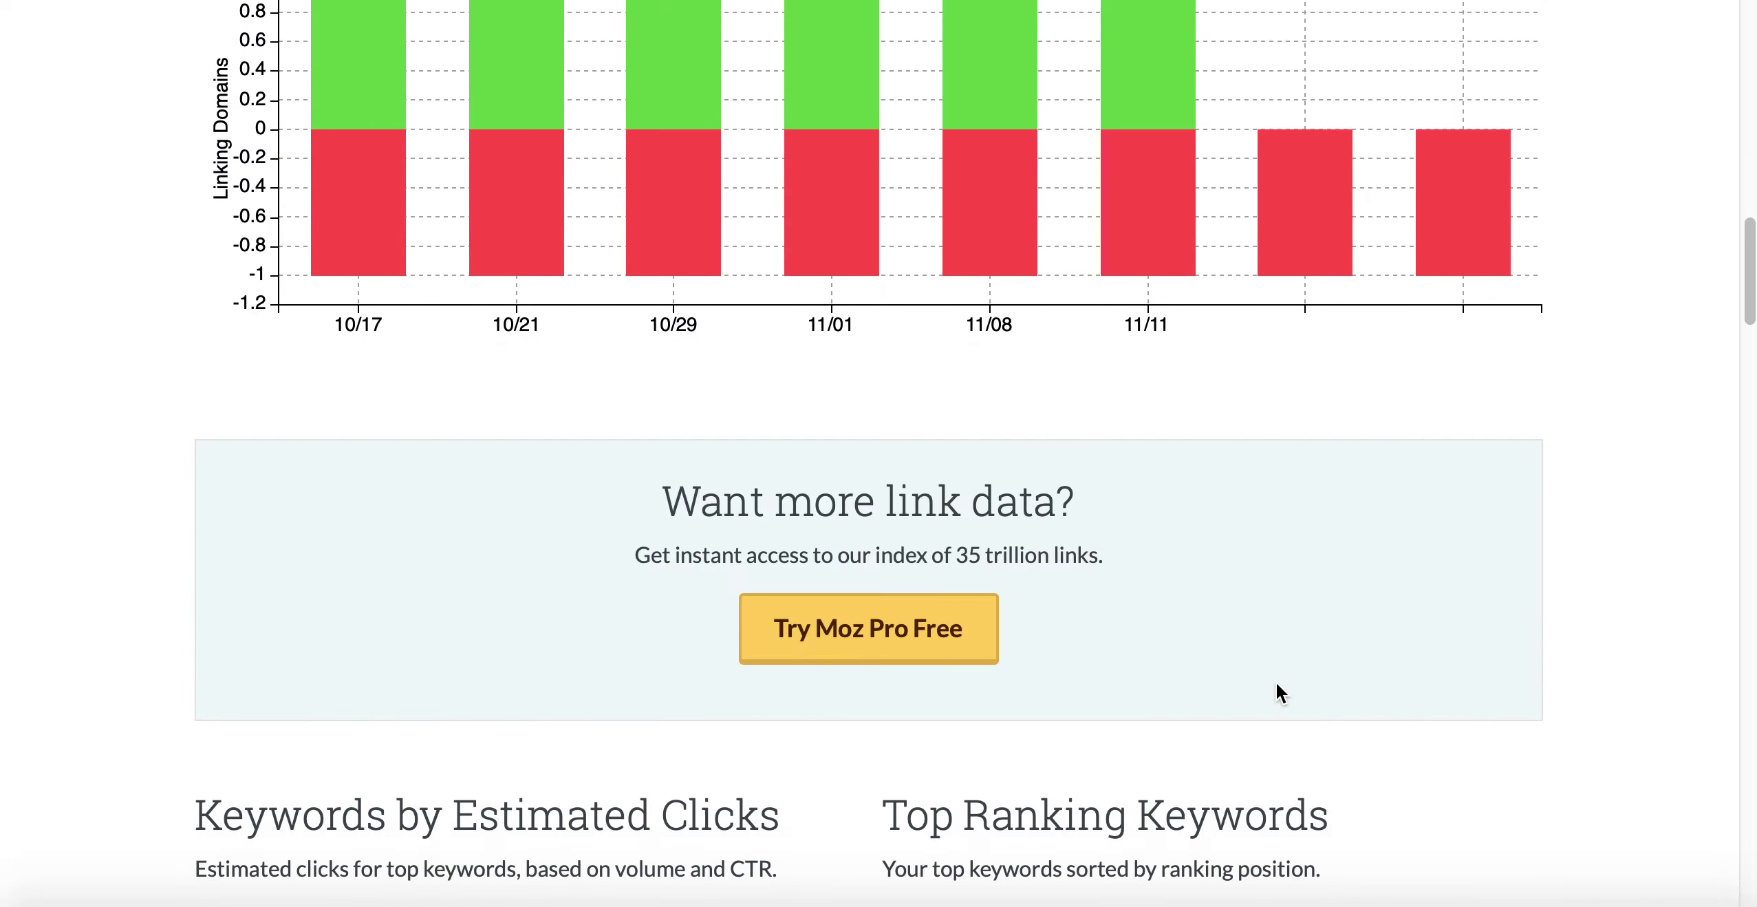
{"action": "scroll", "coordinate": [1275, 681], "scroll_direction": "up", "scroll_amount": 20}
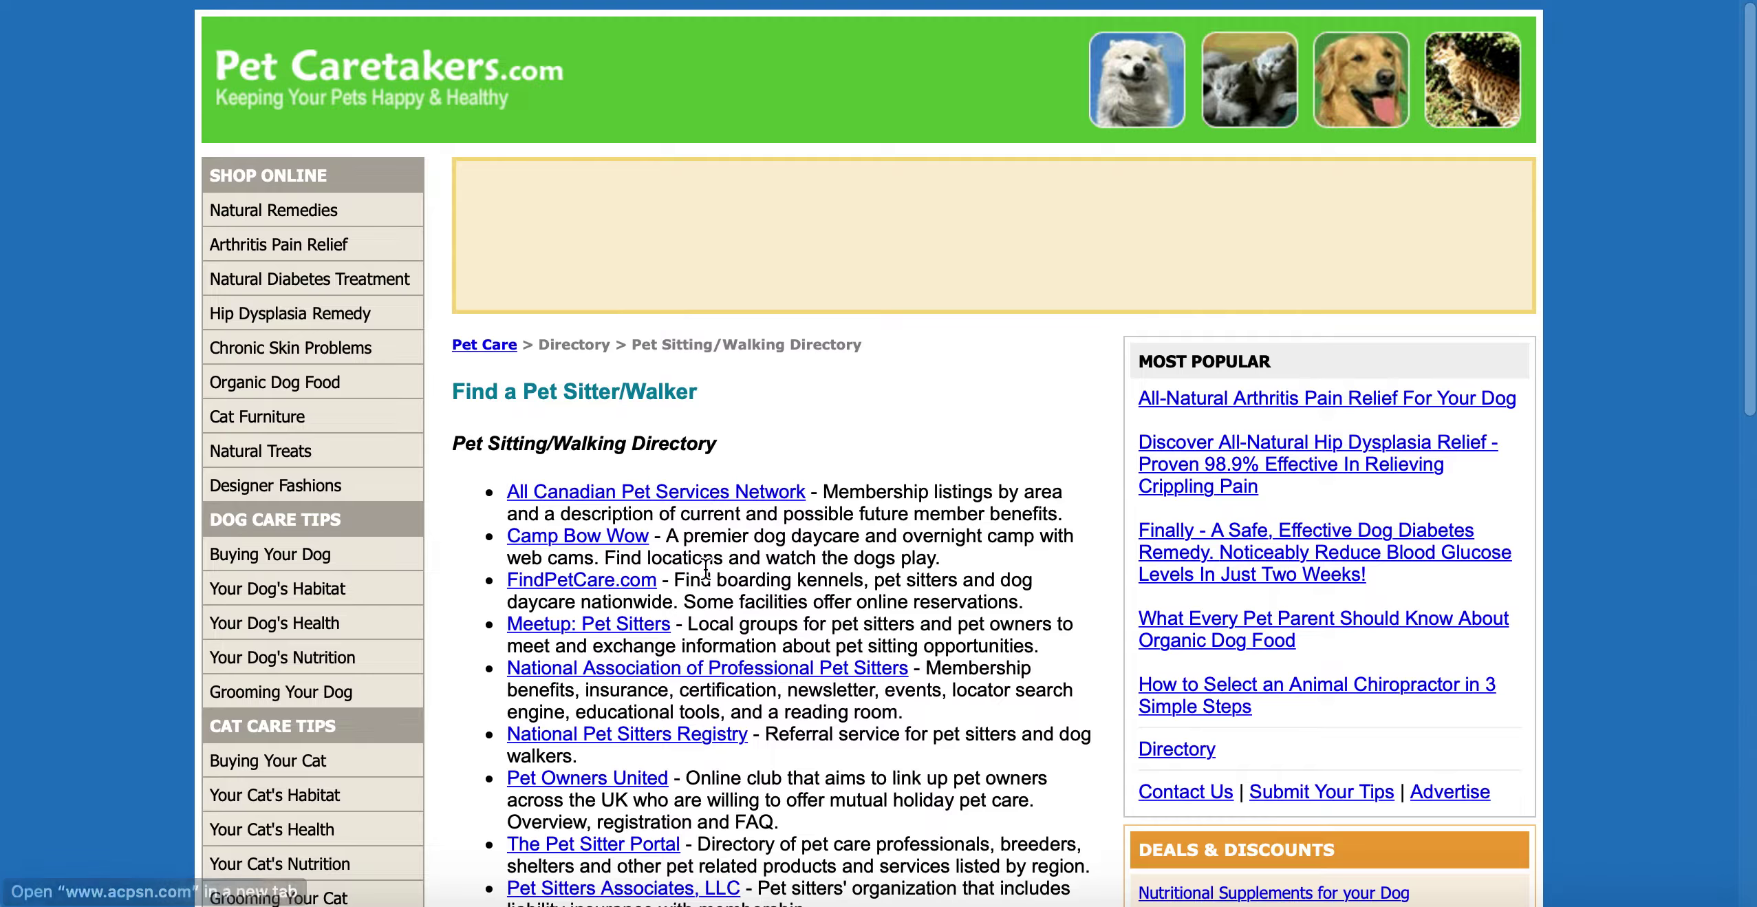
Scroll down through the Pet Sitting/Walking Directory listings toward the footer and back up.
{"action": "scroll", "coordinate": [705, 566], "scroll_direction": "down", "scroll_amount": 10}
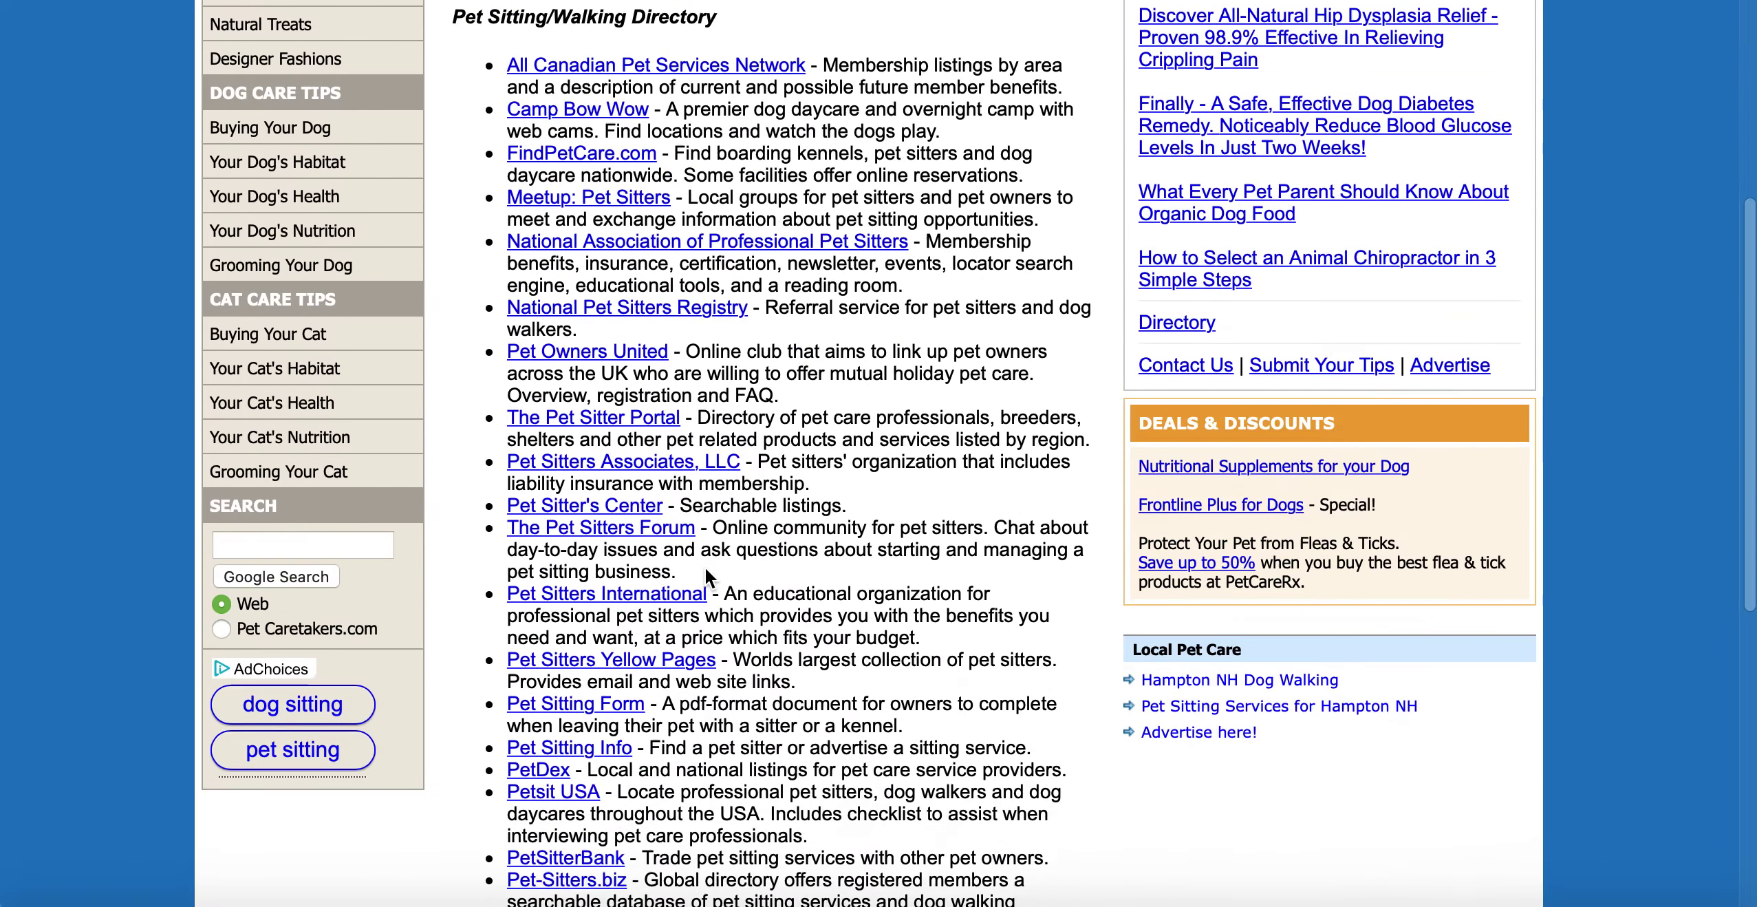
{"action": "scroll", "coordinate": [706, 565], "scroll_direction": "down", "scroll_amount": 5}
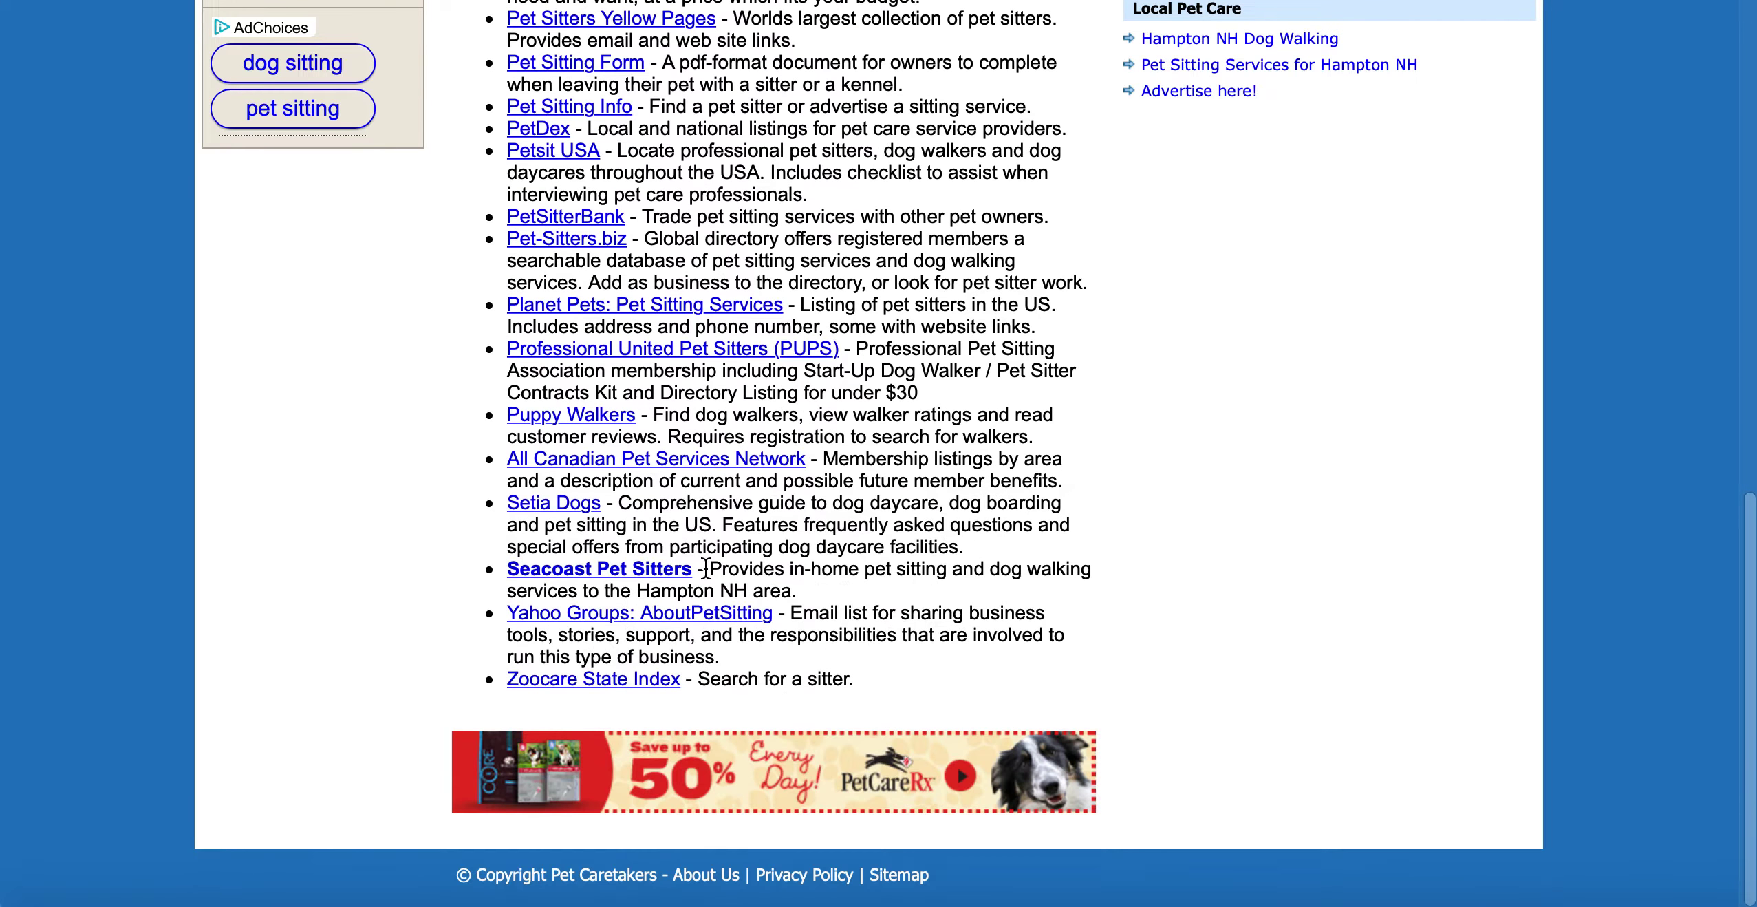
{"action": "scroll", "coordinate": [705, 565], "scroll_direction": "up", "scroll_amount": 20}
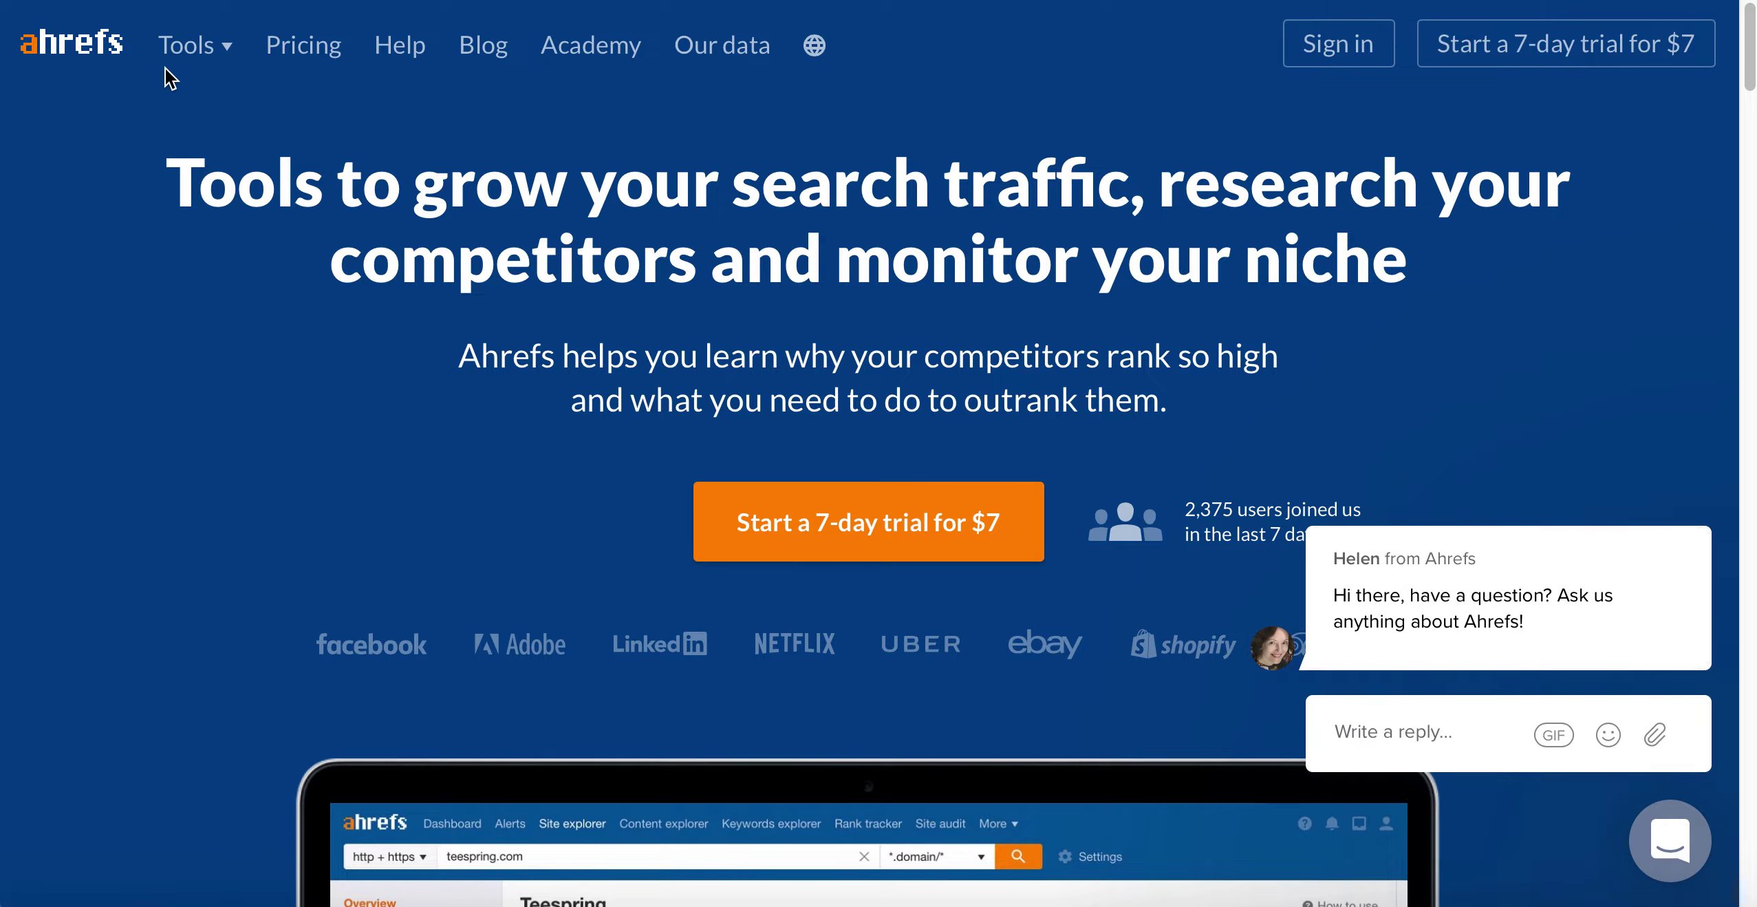
Open Ahrefs' Site Explorer page from the Tools menu and look over its demo screenshot.
{"action": "mouse_move", "coordinate": [227, 50]}
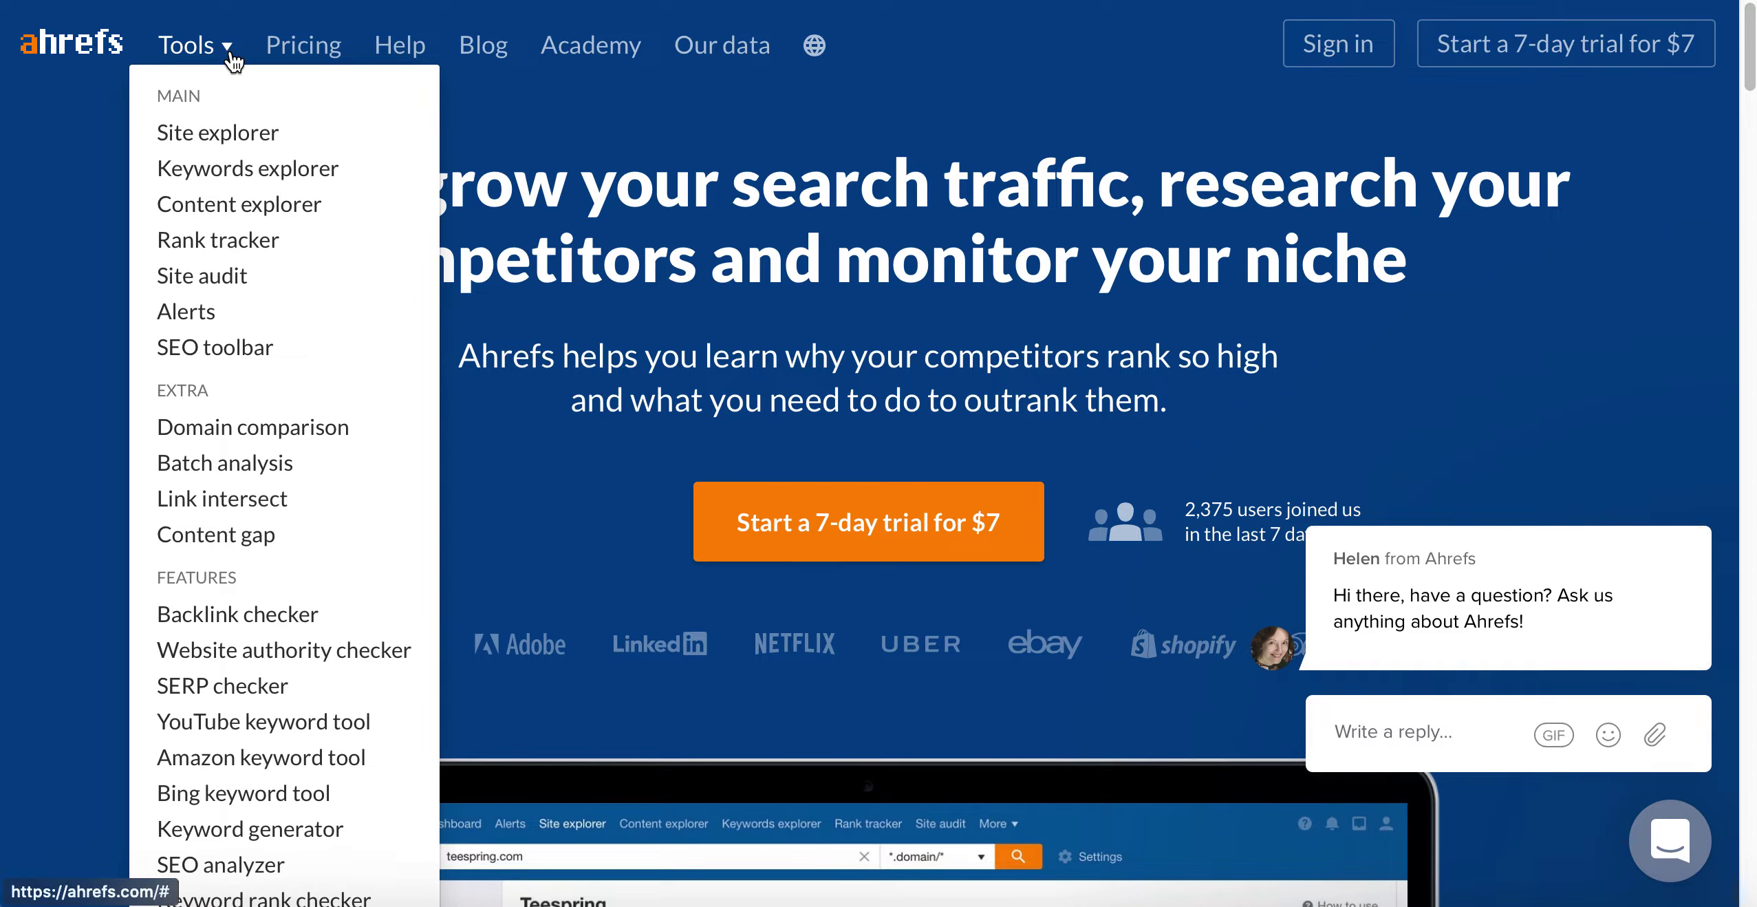
{"action": "left_click", "coordinate": [226, 131]}
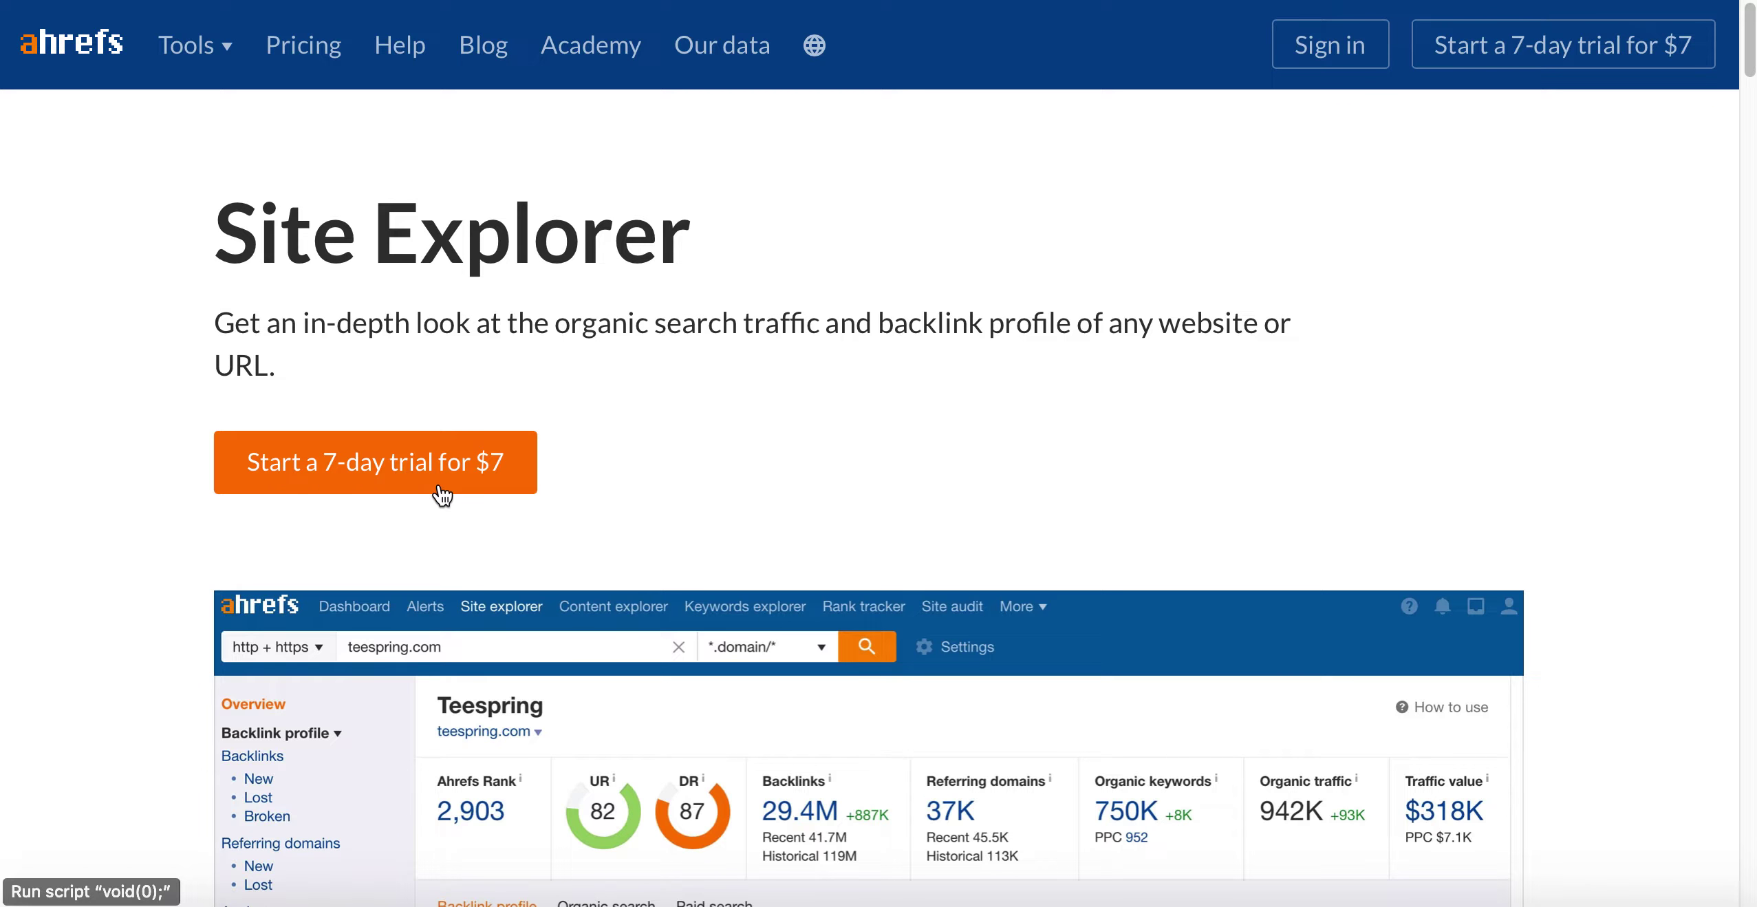
{"action": "scroll", "coordinate": [440, 493], "scroll_direction": "down", "scroll_amount": 6}
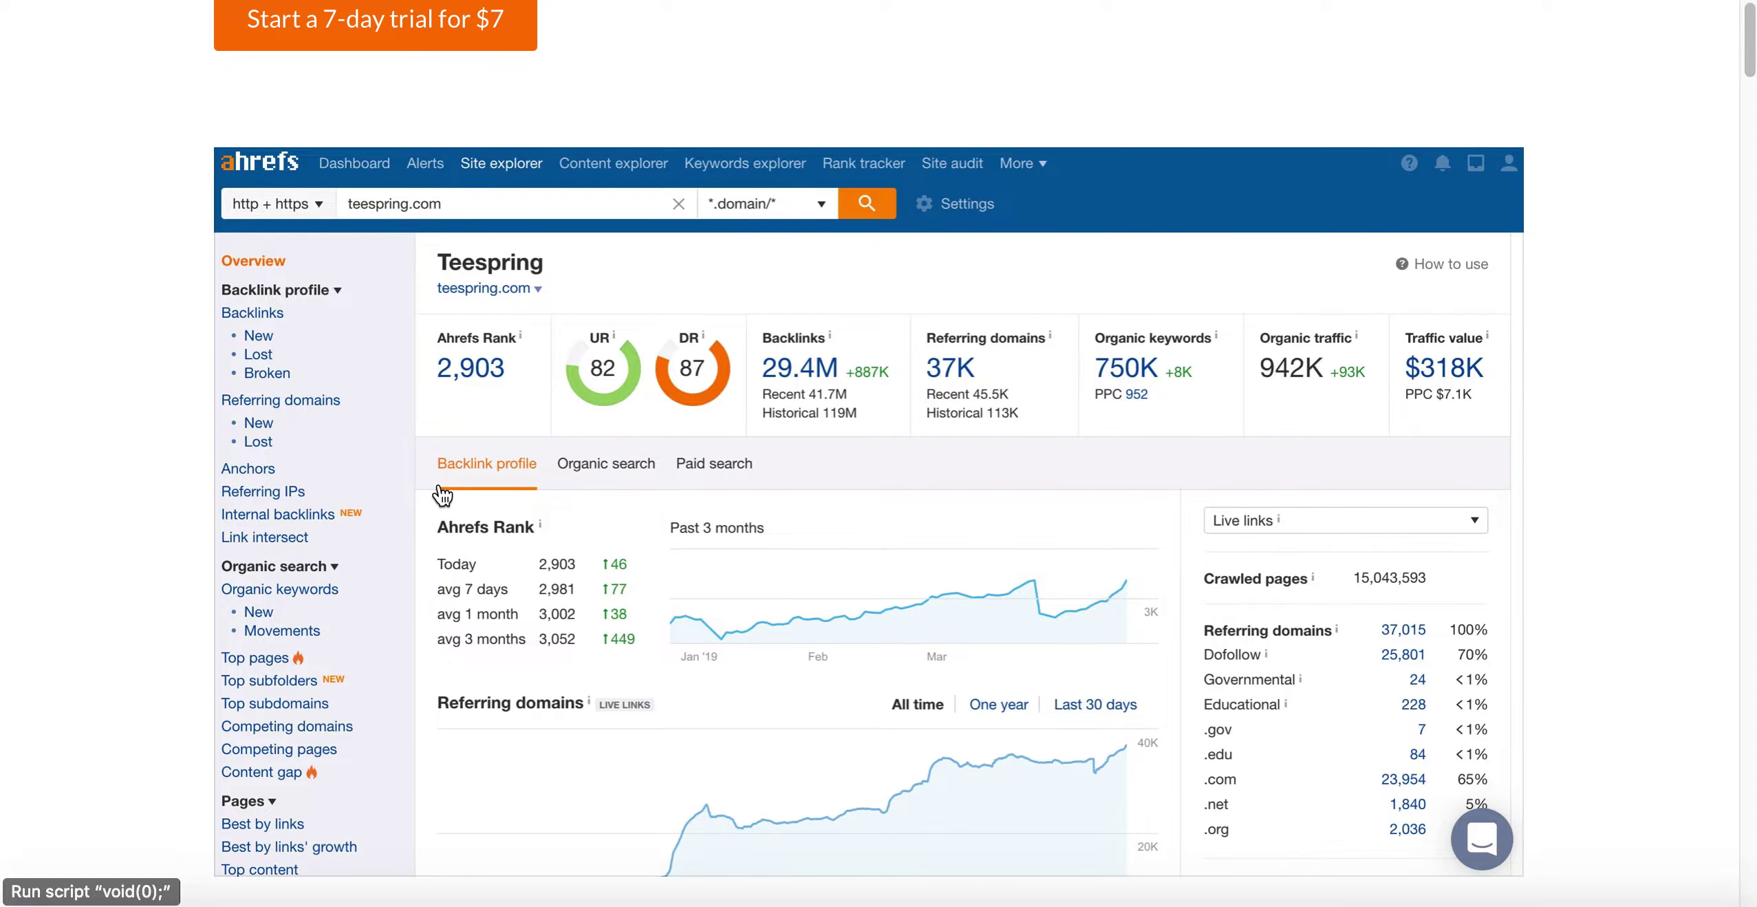
{"action": "mouse_move", "coordinate": [420, 216]}
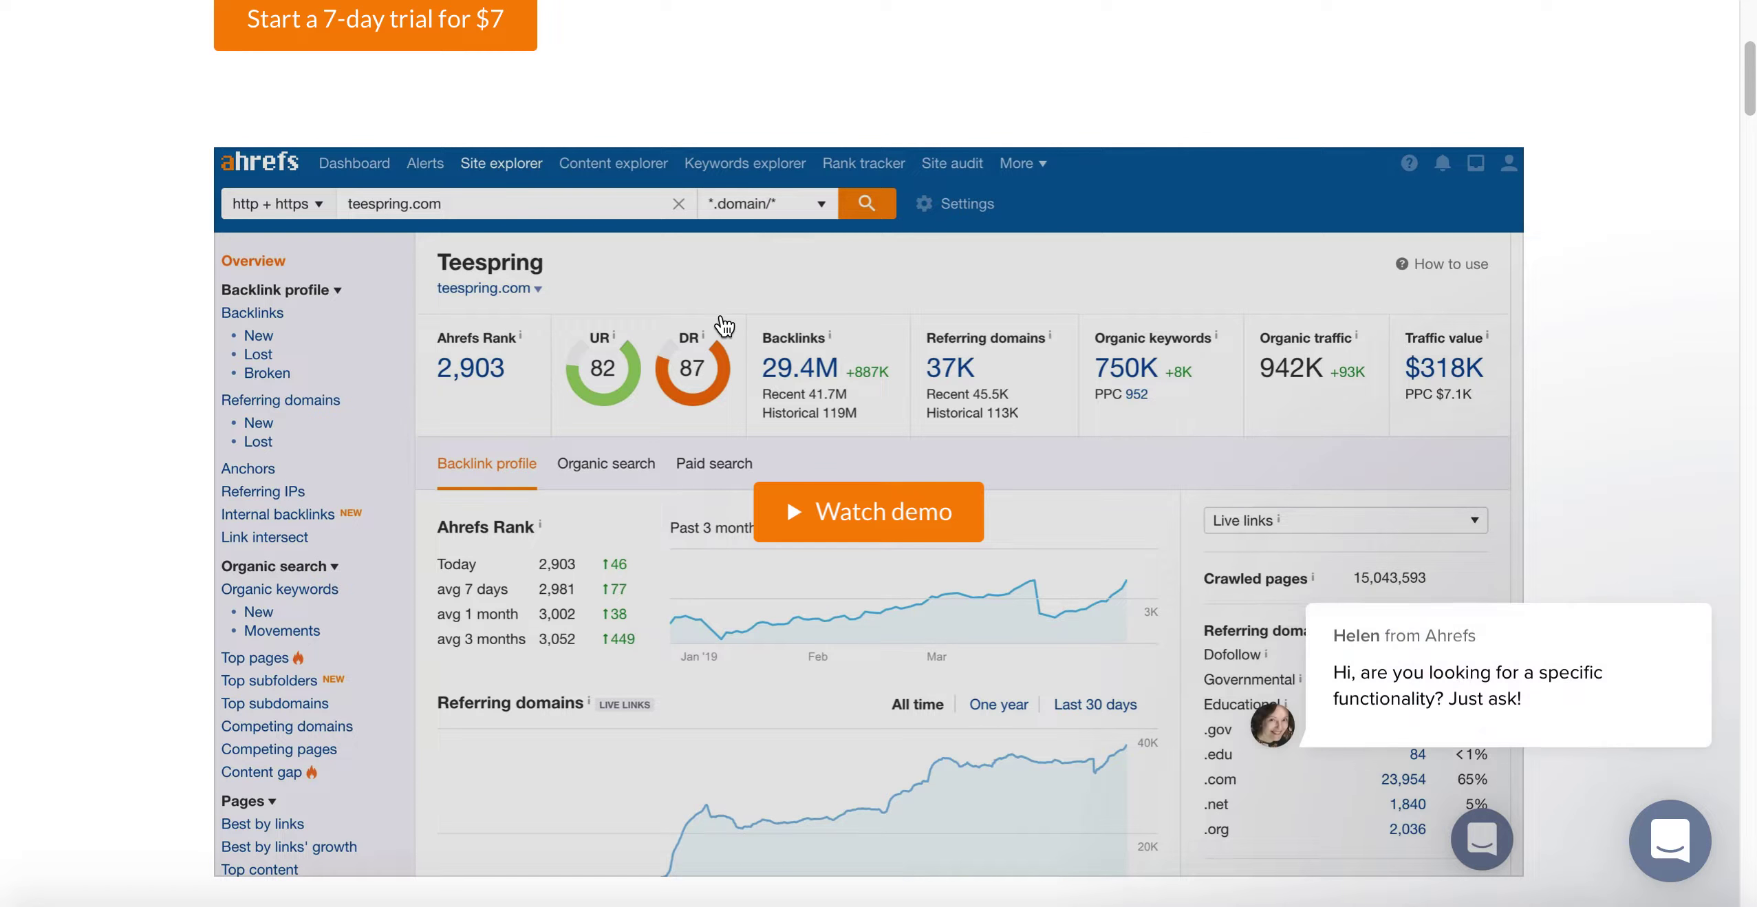
Close the Helen chat popup and go to the Plans & pricing page.
{"action": "scroll", "coordinate": [729, 330], "scroll_direction": "up", "scroll_amount": 5}
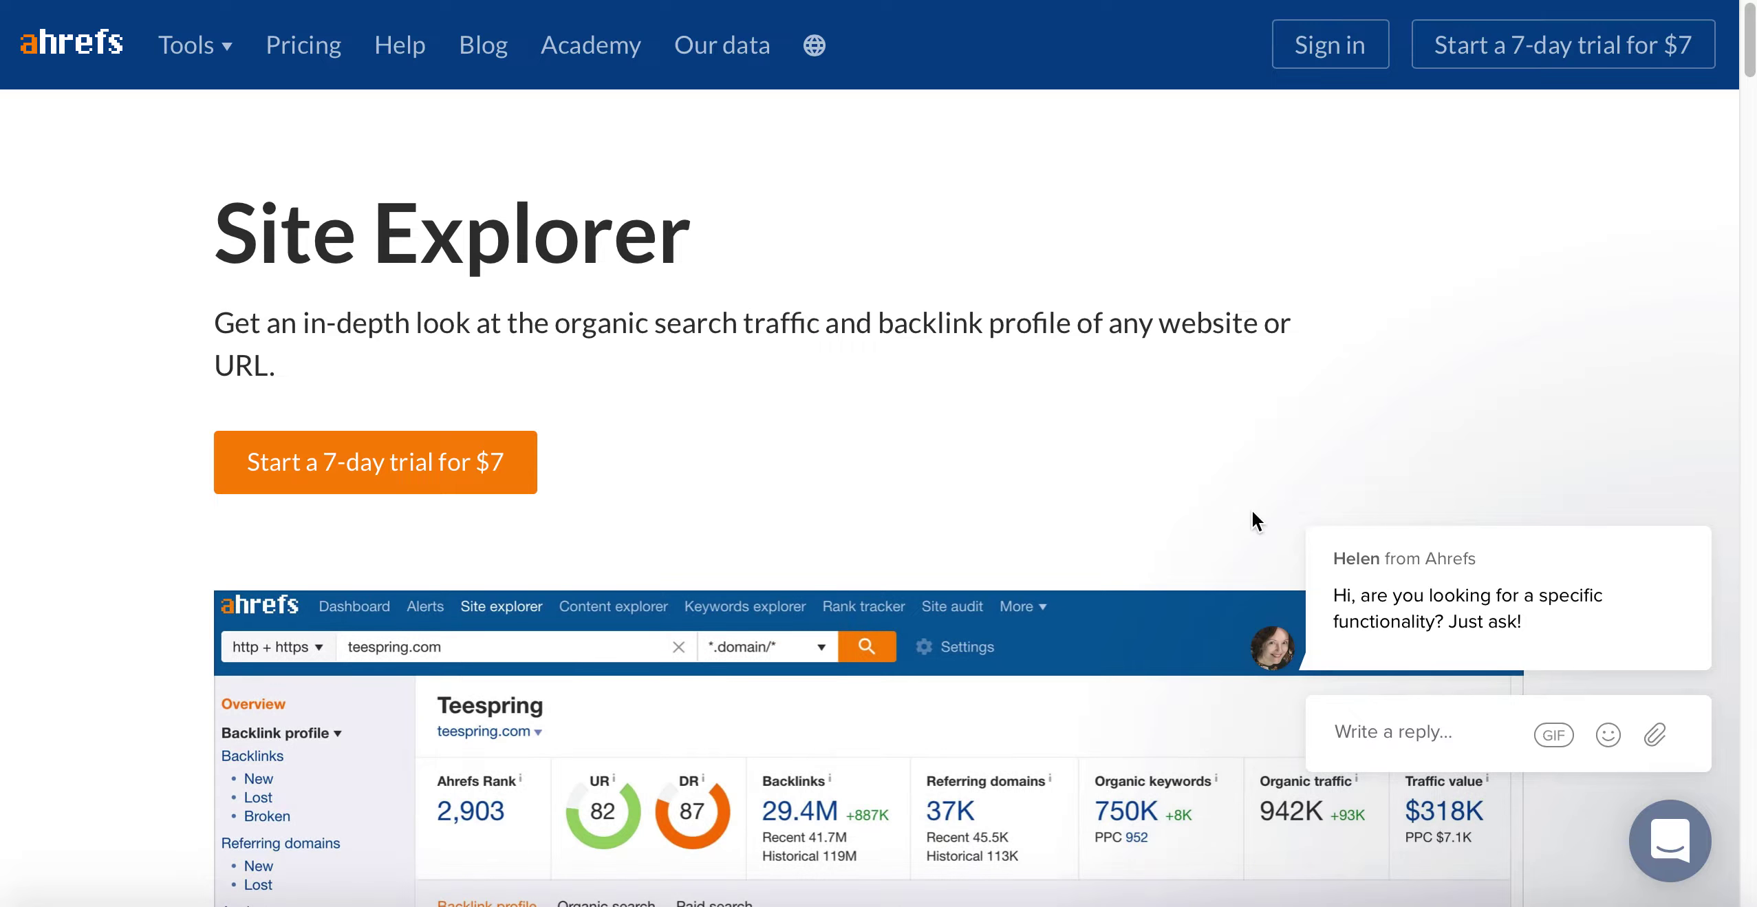
{"action": "left_click", "coordinate": [1699, 495]}
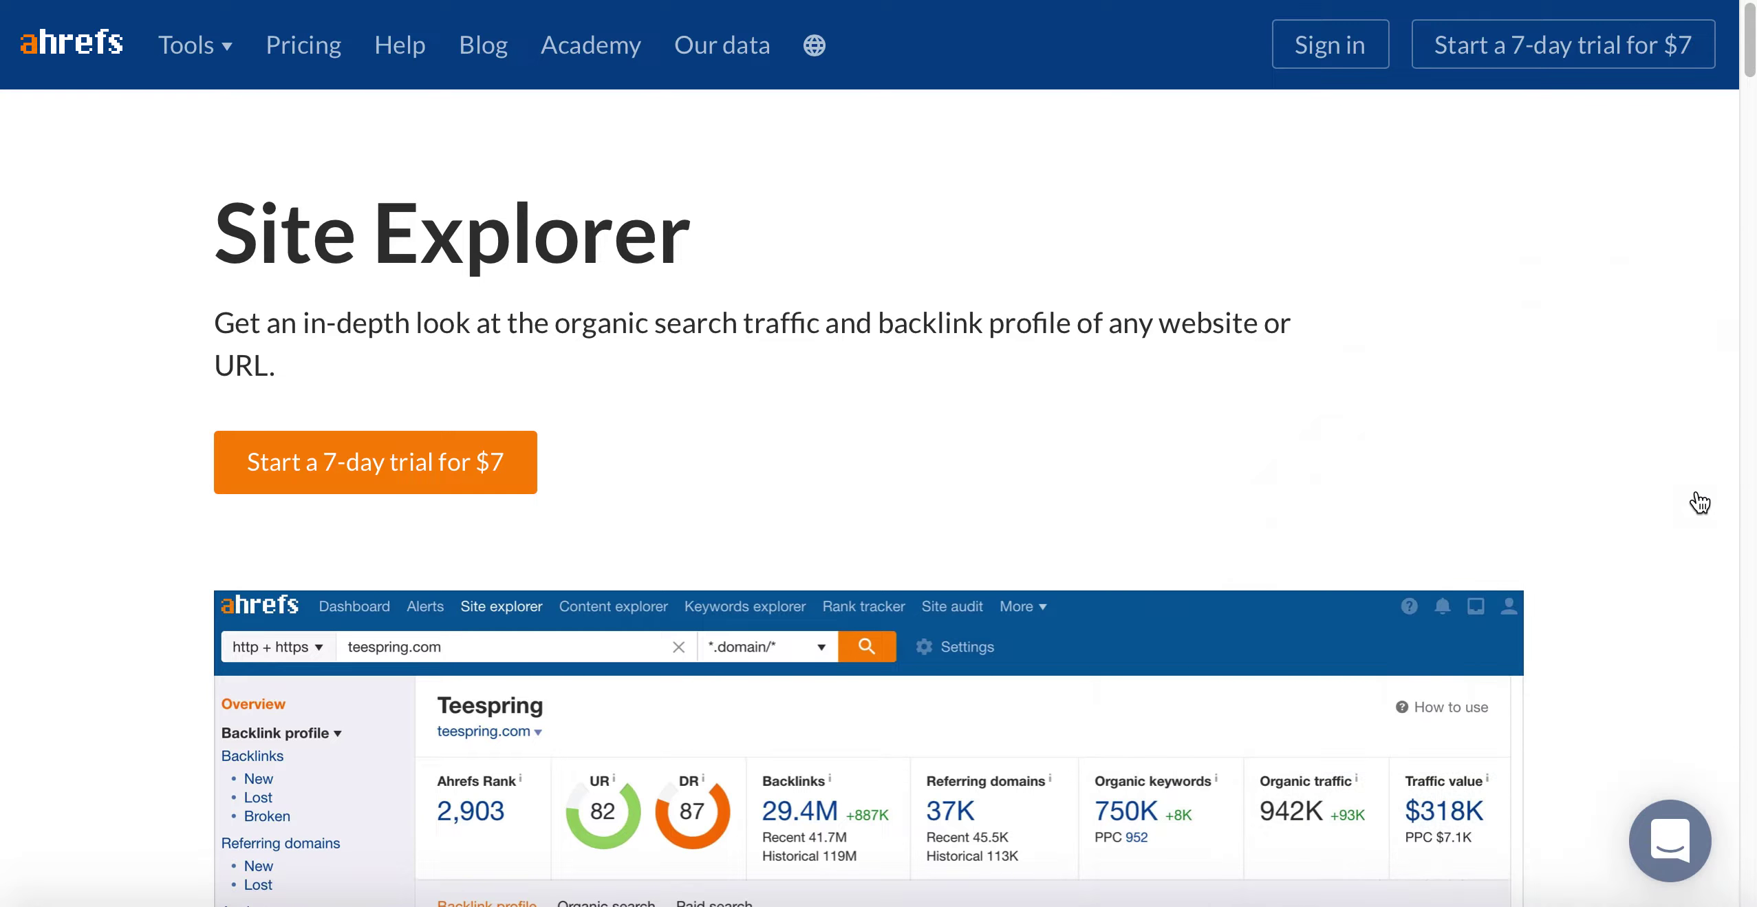
{"action": "left_click", "coordinate": [335, 32]}
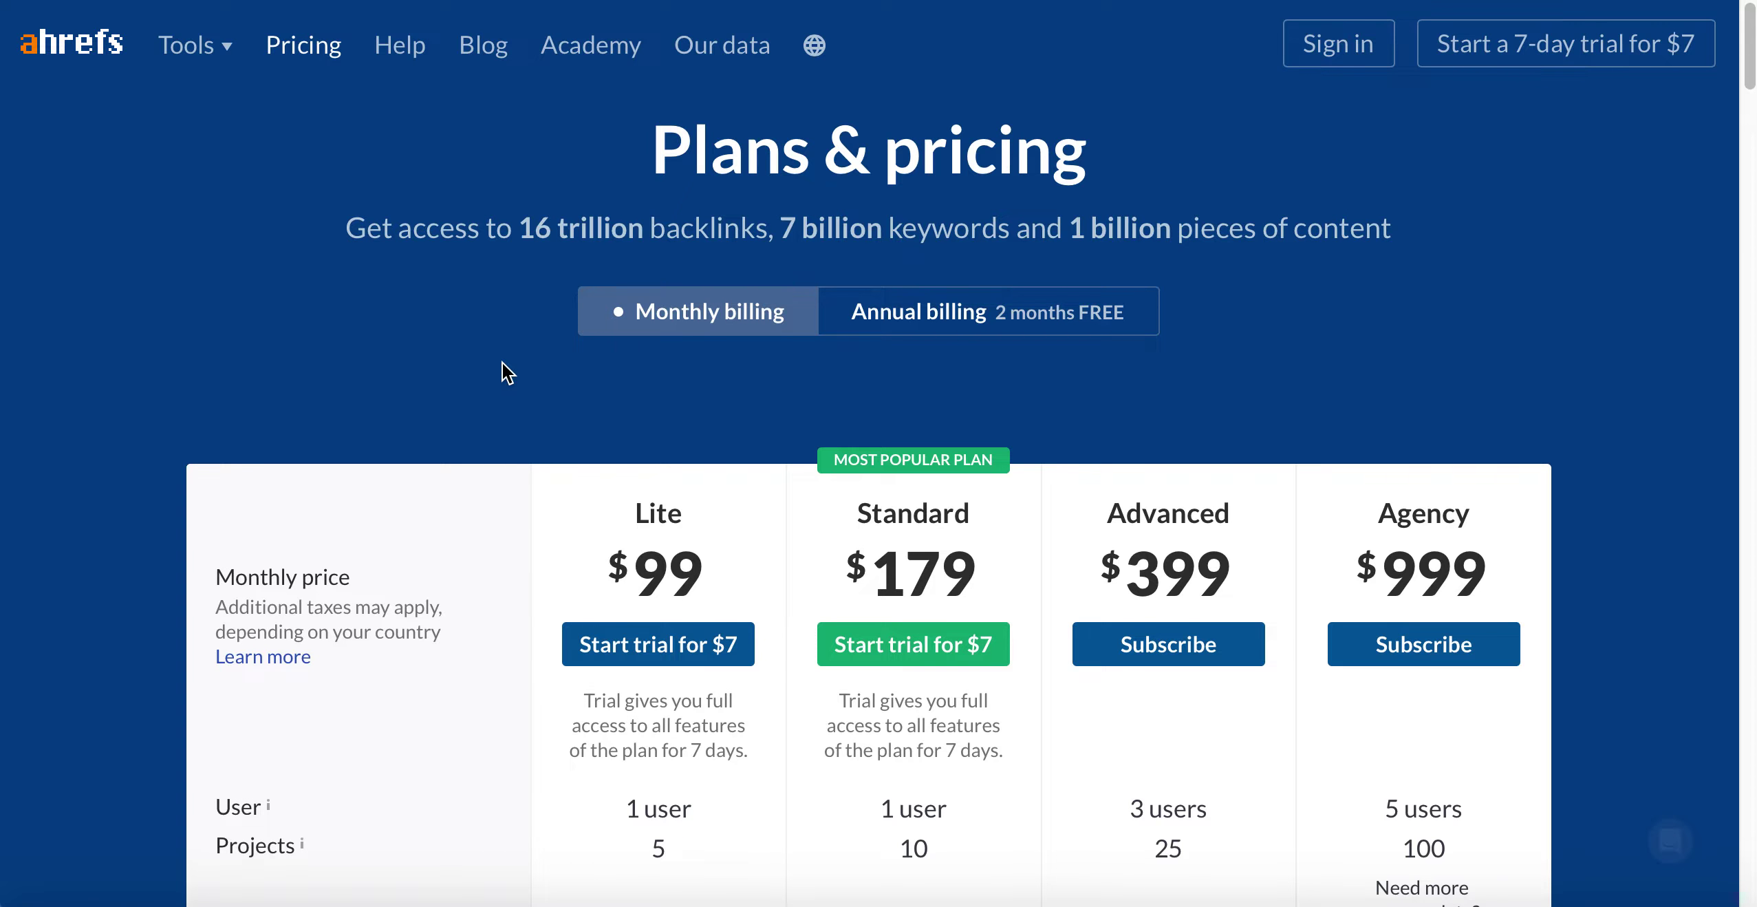
Scroll down the Ahrefs plans table and back to the top.
{"action": "scroll", "coordinate": [502, 361], "scroll_direction": "down", "scroll_amount": 5}
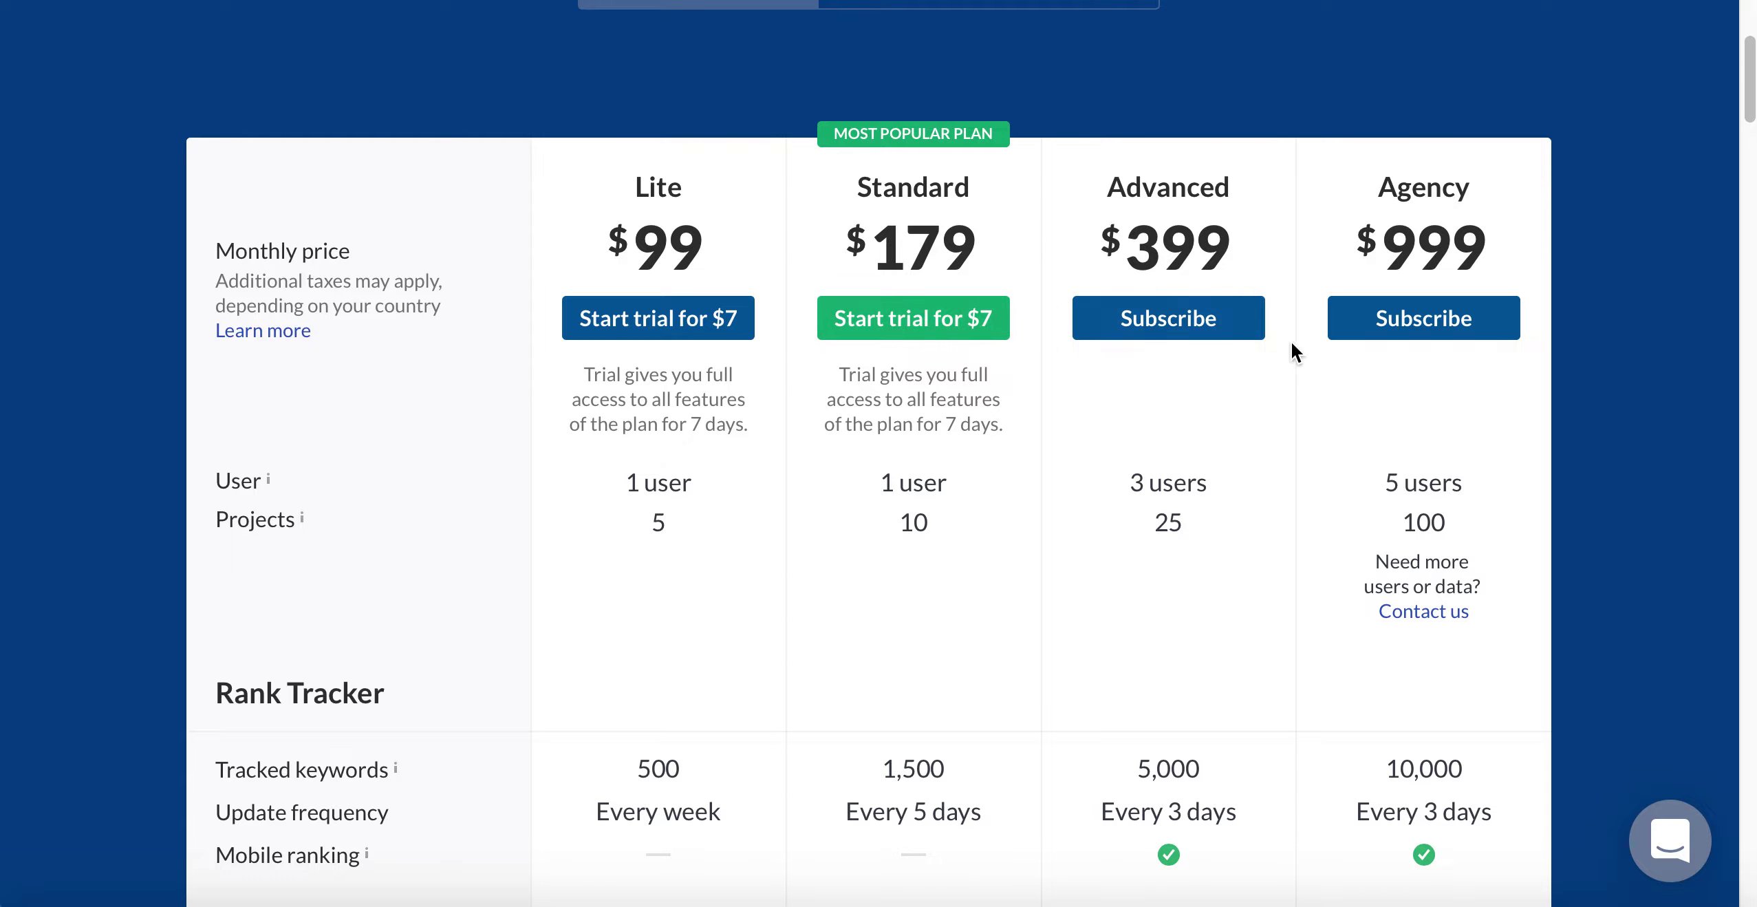
{"action": "scroll", "coordinate": [885, 449], "scroll_direction": "up", "scroll_amount": 5}
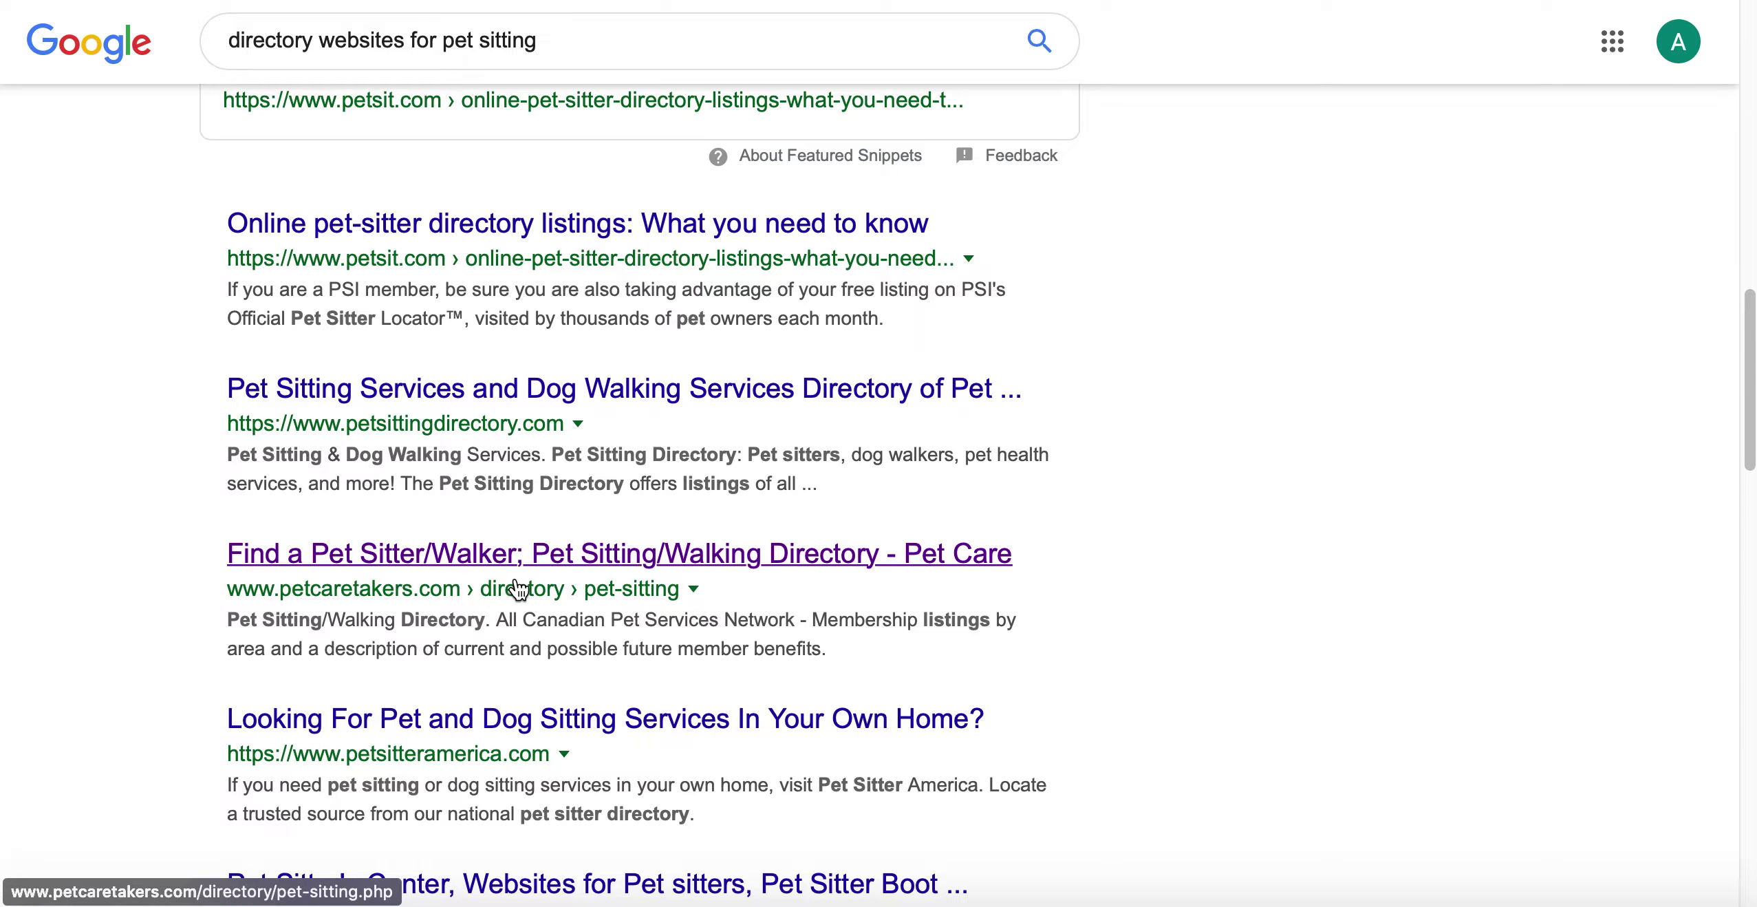
Scroll the 'directory websites for pet sitting' results to the organic listings, then return to Ahrefs pricing.
{"action": "scroll", "coordinate": [517, 589], "scroll_direction": "up", "scroll_amount": 15}
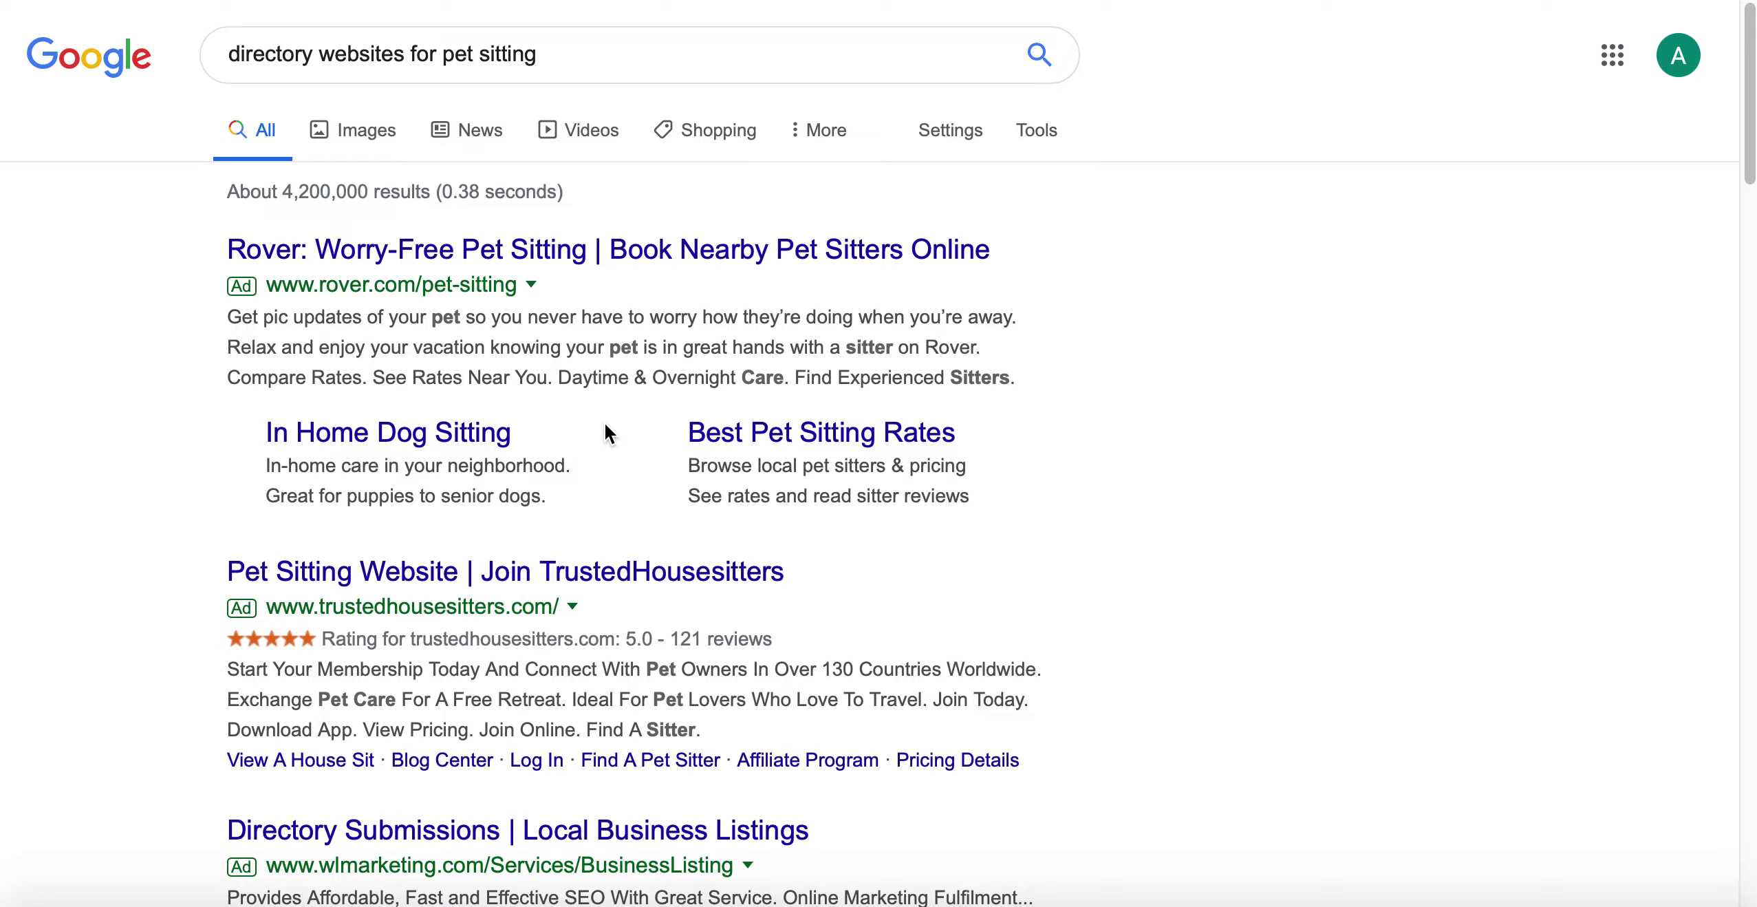
{"action": "scroll", "coordinate": [605, 740], "scroll_direction": "down", "scroll_amount": 8}
{"action": "scroll", "coordinate": [605, 739], "scroll_direction": "down", "scroll_amount": 3}
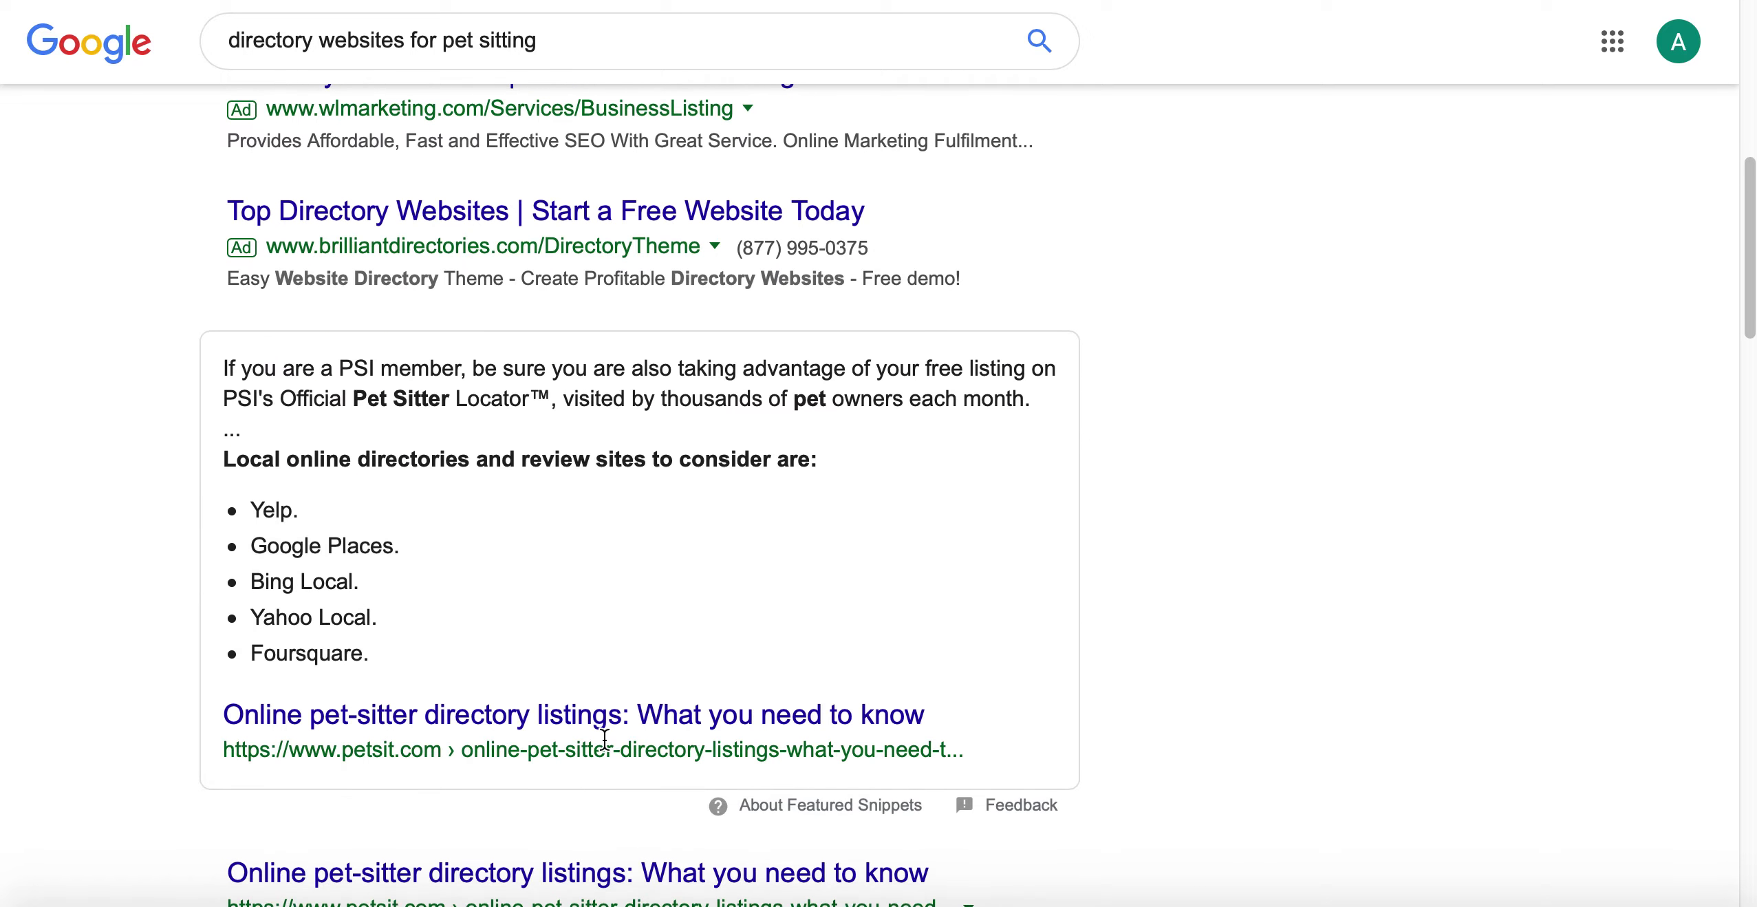
{"action": "scroll", "coordinate": [605, 747], "scroll_direction": "down", "scroll_amount": 10}
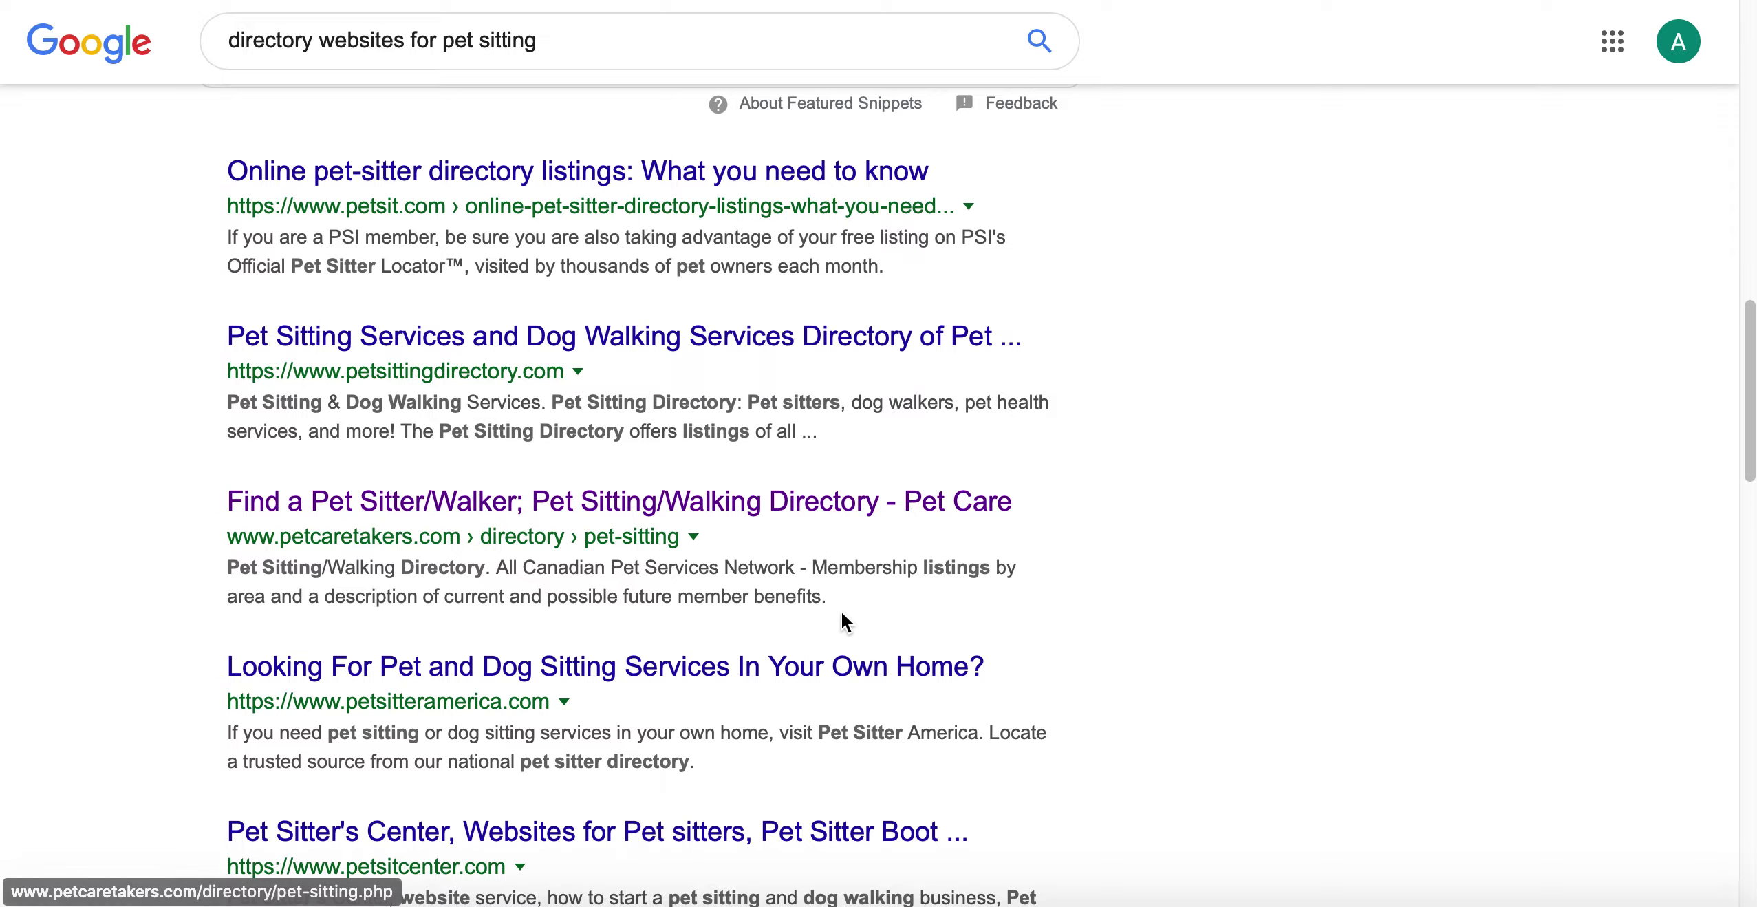
{"action": "left_click", "coordinate": [298, 1]}
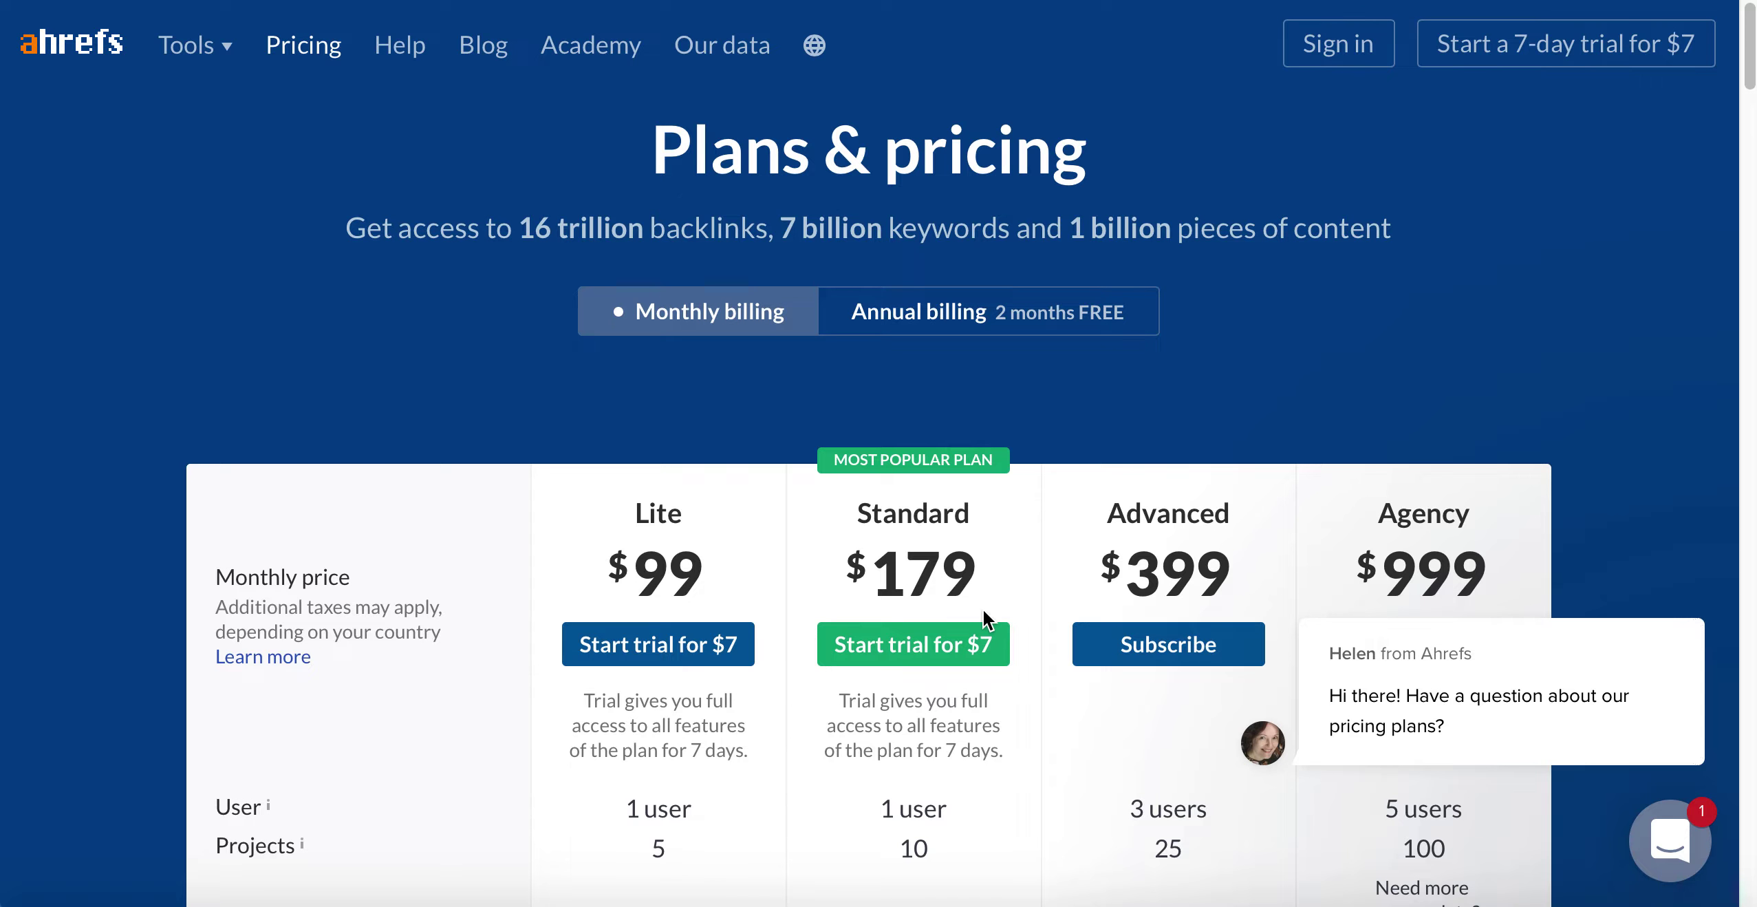
Compare the Lite $99, Standard $179, Advanced $399 and Agency $999 monthly plans.
{"action": "scroll", "coordinate": [985, 619], "scroll_direction": "down", "scroll_amount": 1}
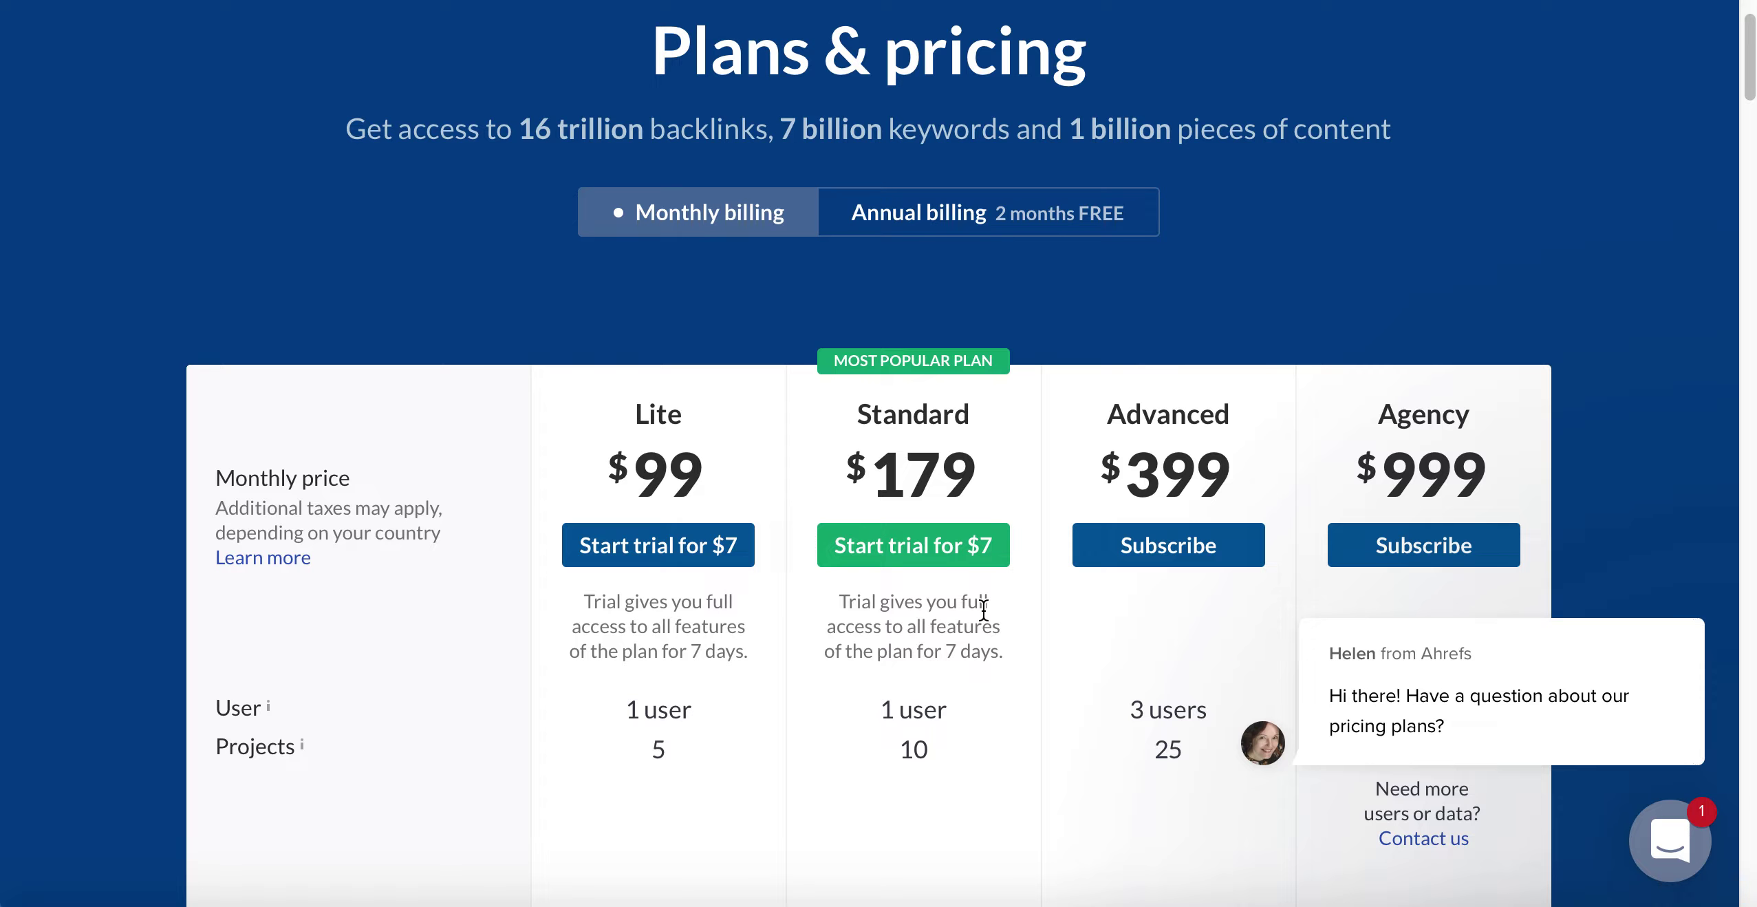
{"action": "scroll", "coordinate": [985, 610], "scroll_direction": "up", "scroll_amount": 1}
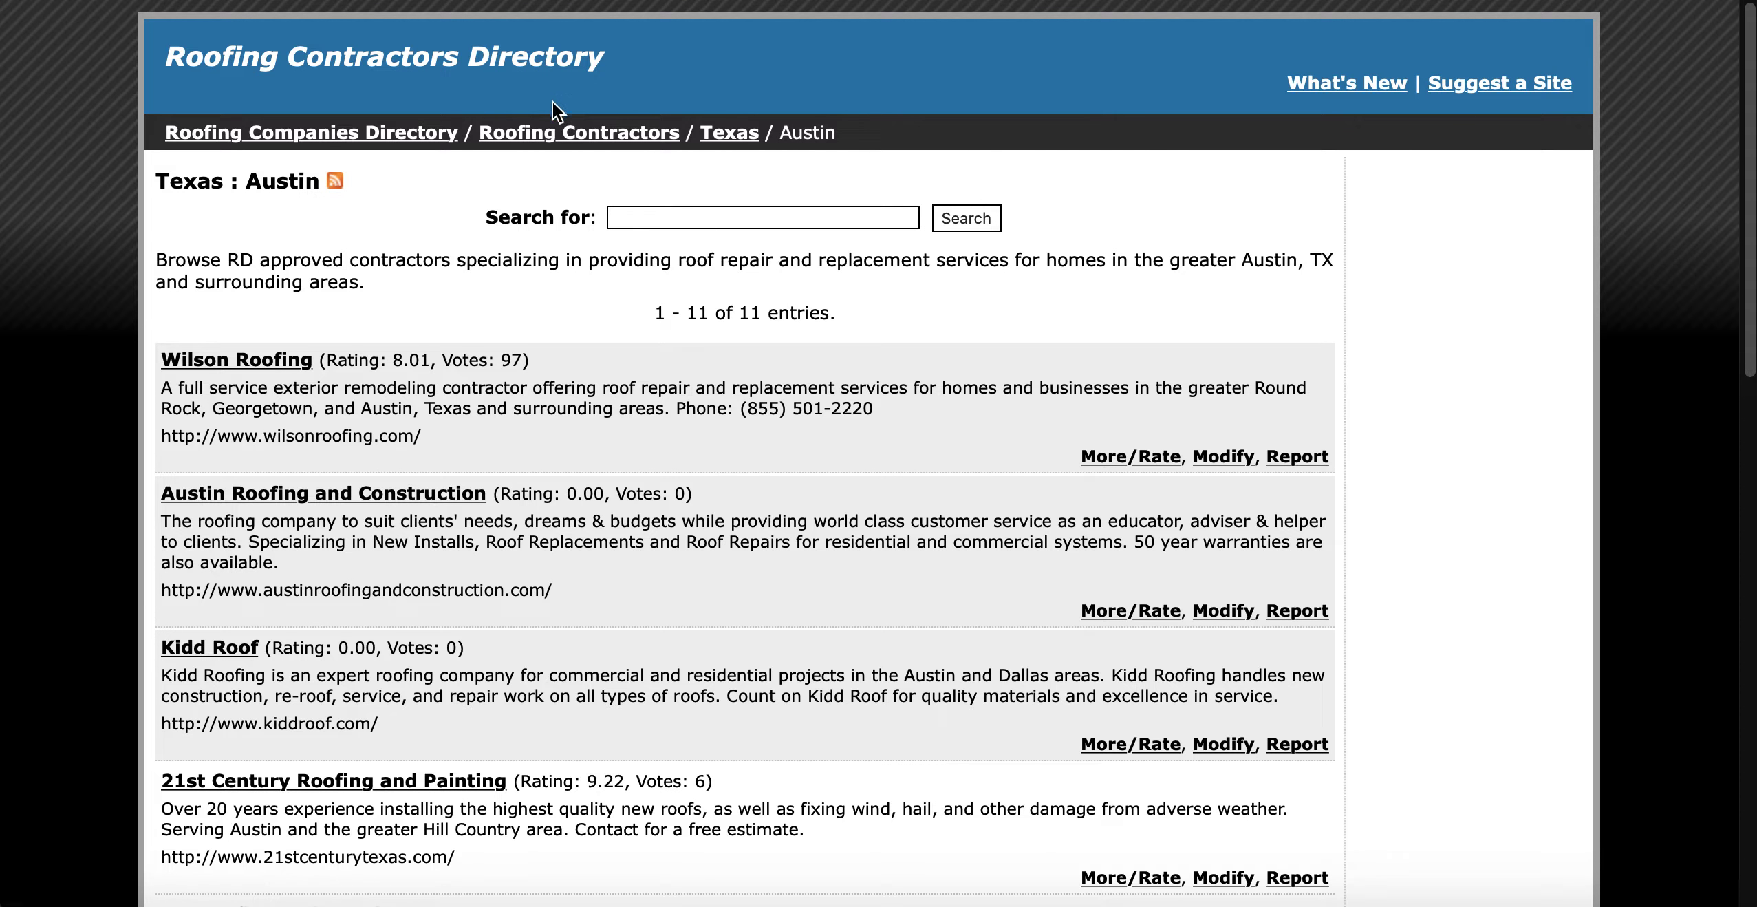
Scroll through the 11 Texas: Austin roofing contractor entries toward the footer and back.
{"action": "scroll", "coordinate": [530, 411], "scroll_direction": "down", "scroll_amount": 8}
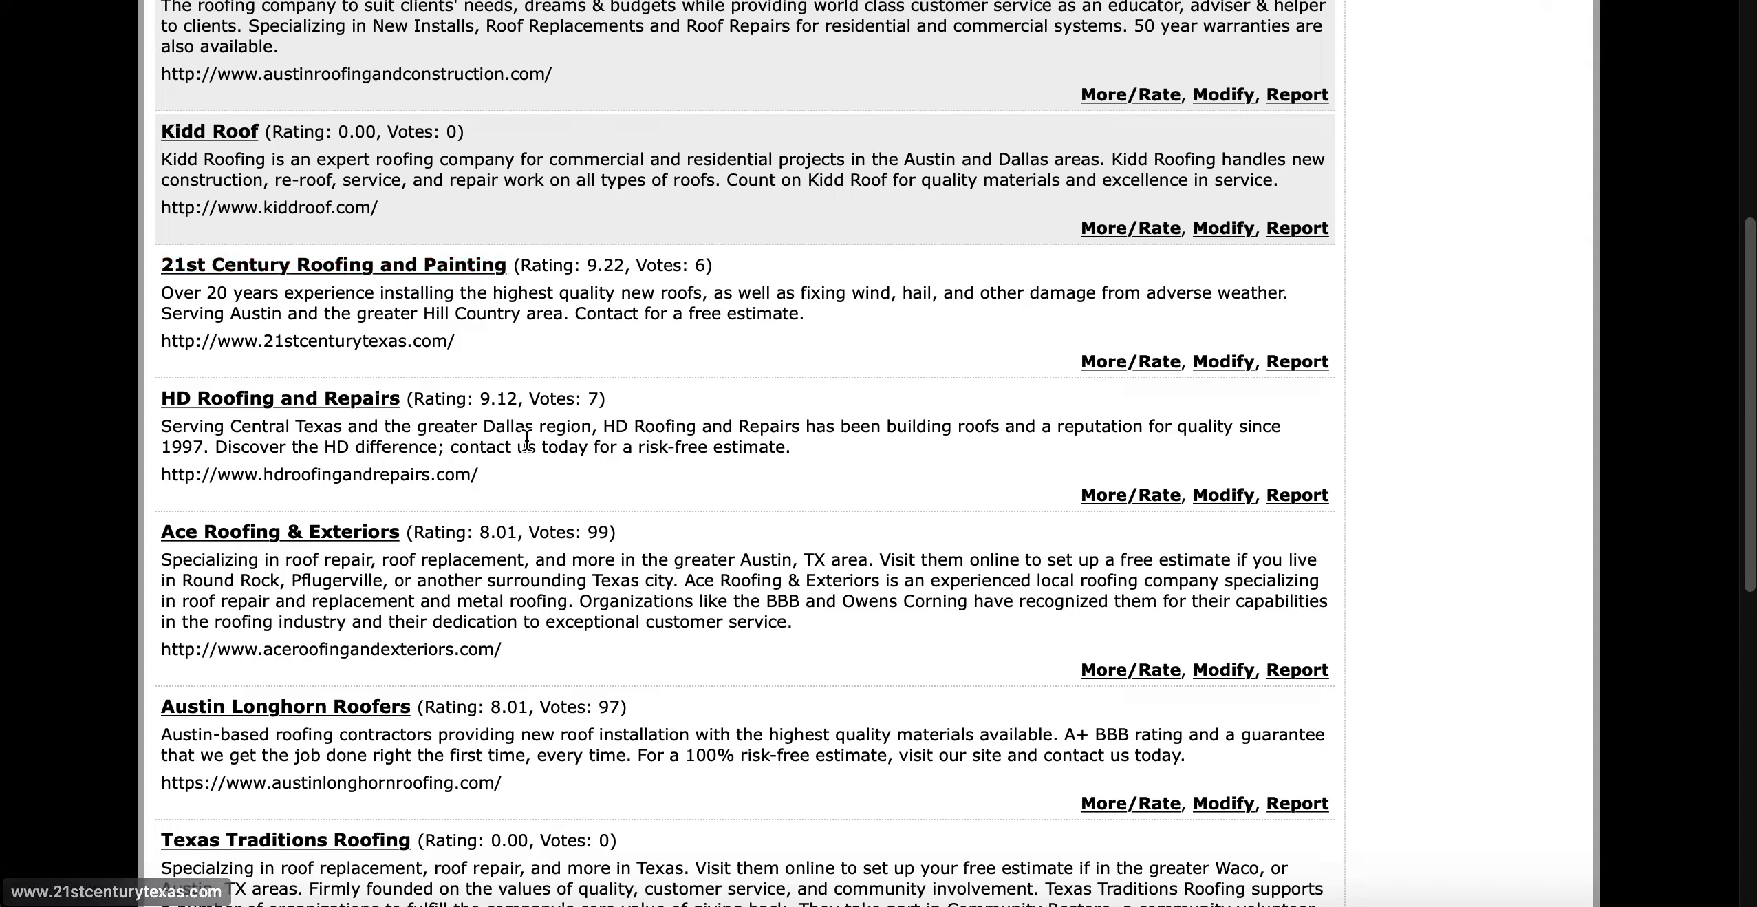
{"action": "scroll", "coordinate": [533, 446], "scroll_direction": "down", "scroll_amount": 10}
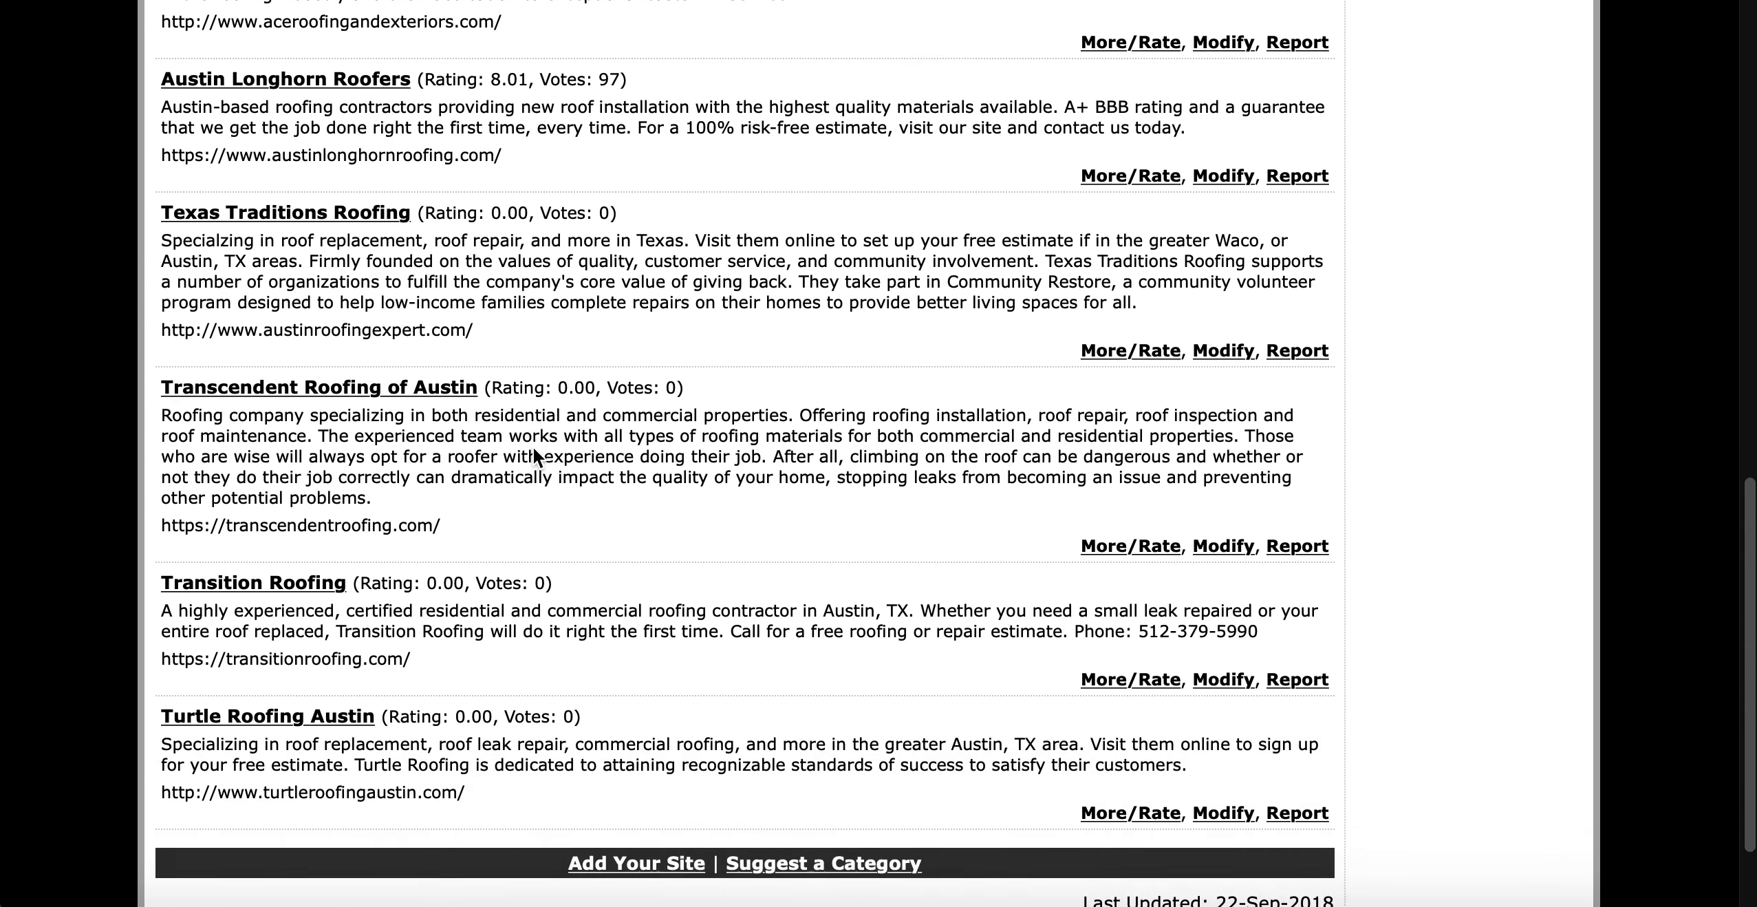
{"action": "scroll", "coordinate": [533, 446], "scroll_direction": "up", "scroll_amount": 18}
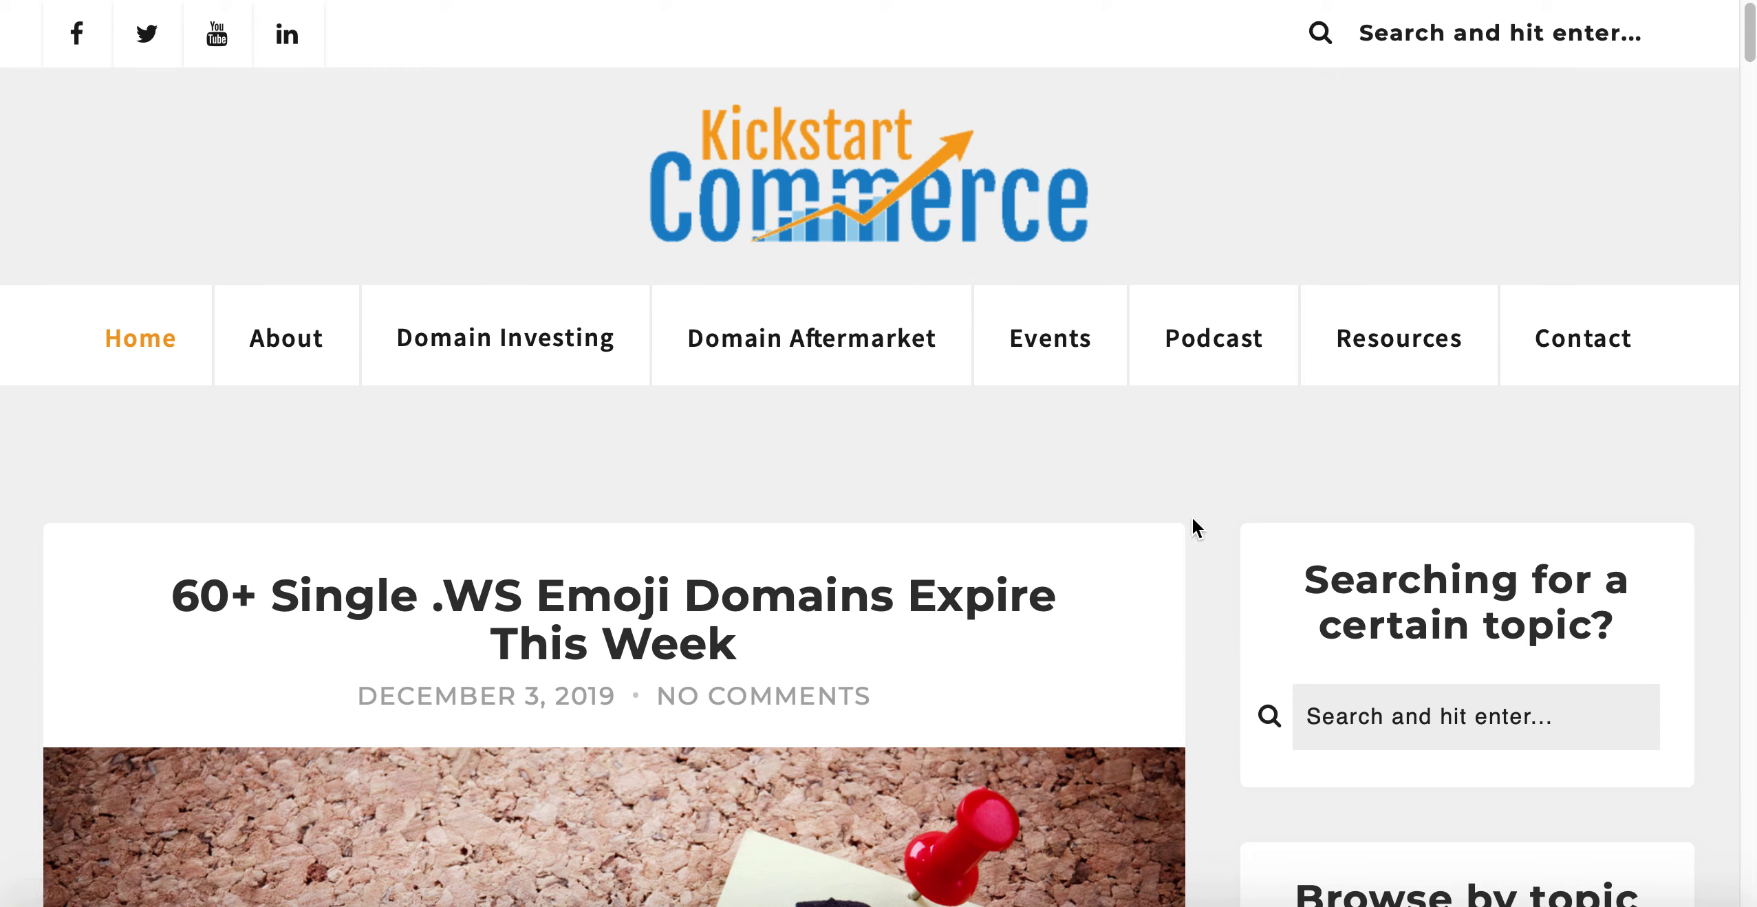
{"action": "scroll", "coordinate": [1192, 518], "scroll_direction": "down", "scroll_amount": 8}
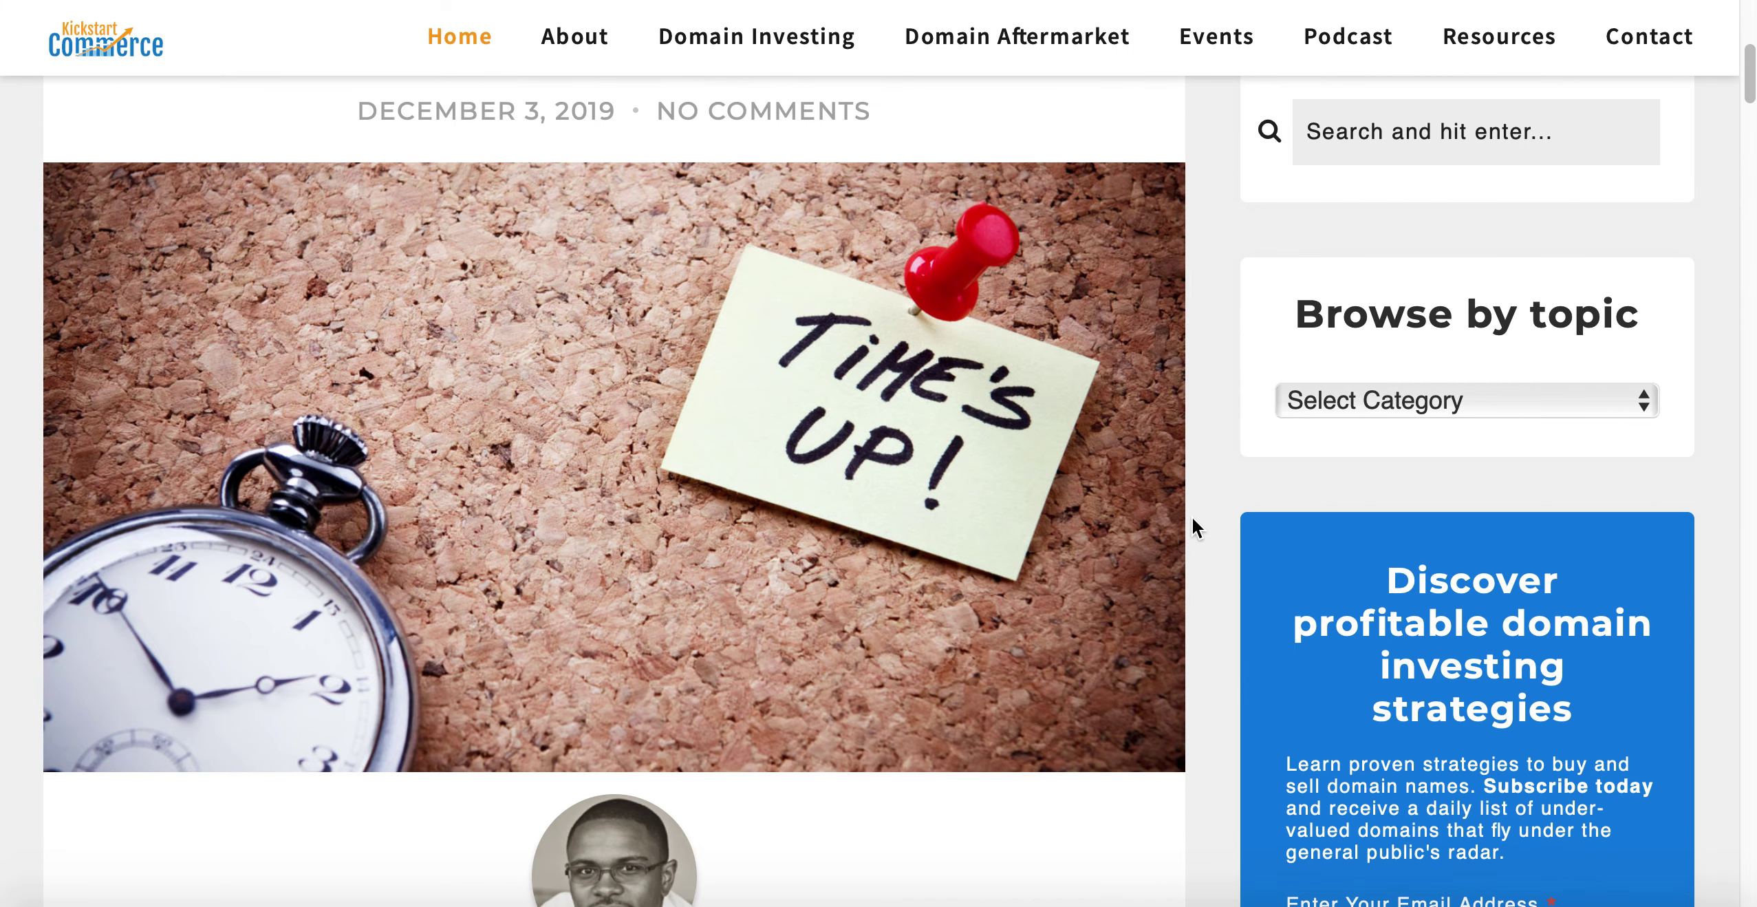
{"action": "scroll", "coordinate": [1197, 484], "scroll_direction": "up", "scroll_amount": 6}
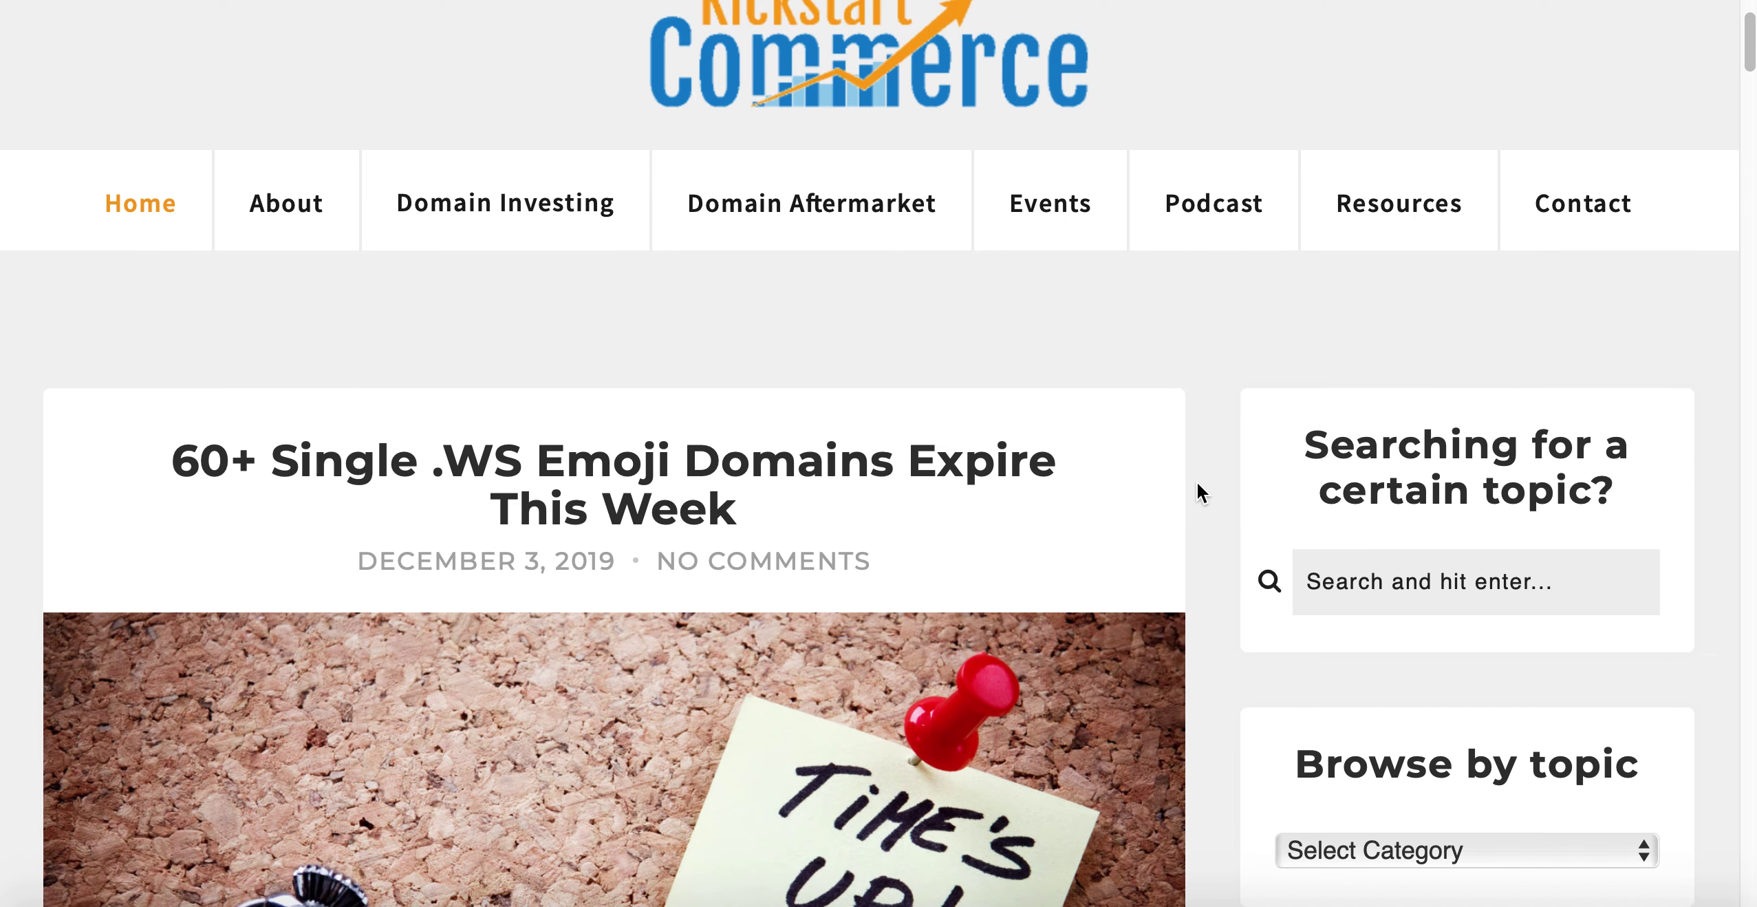
{"action": "scroll", "coordinate": [1197, 482], "scroll_direction": "down", "scroll_amount": 1}
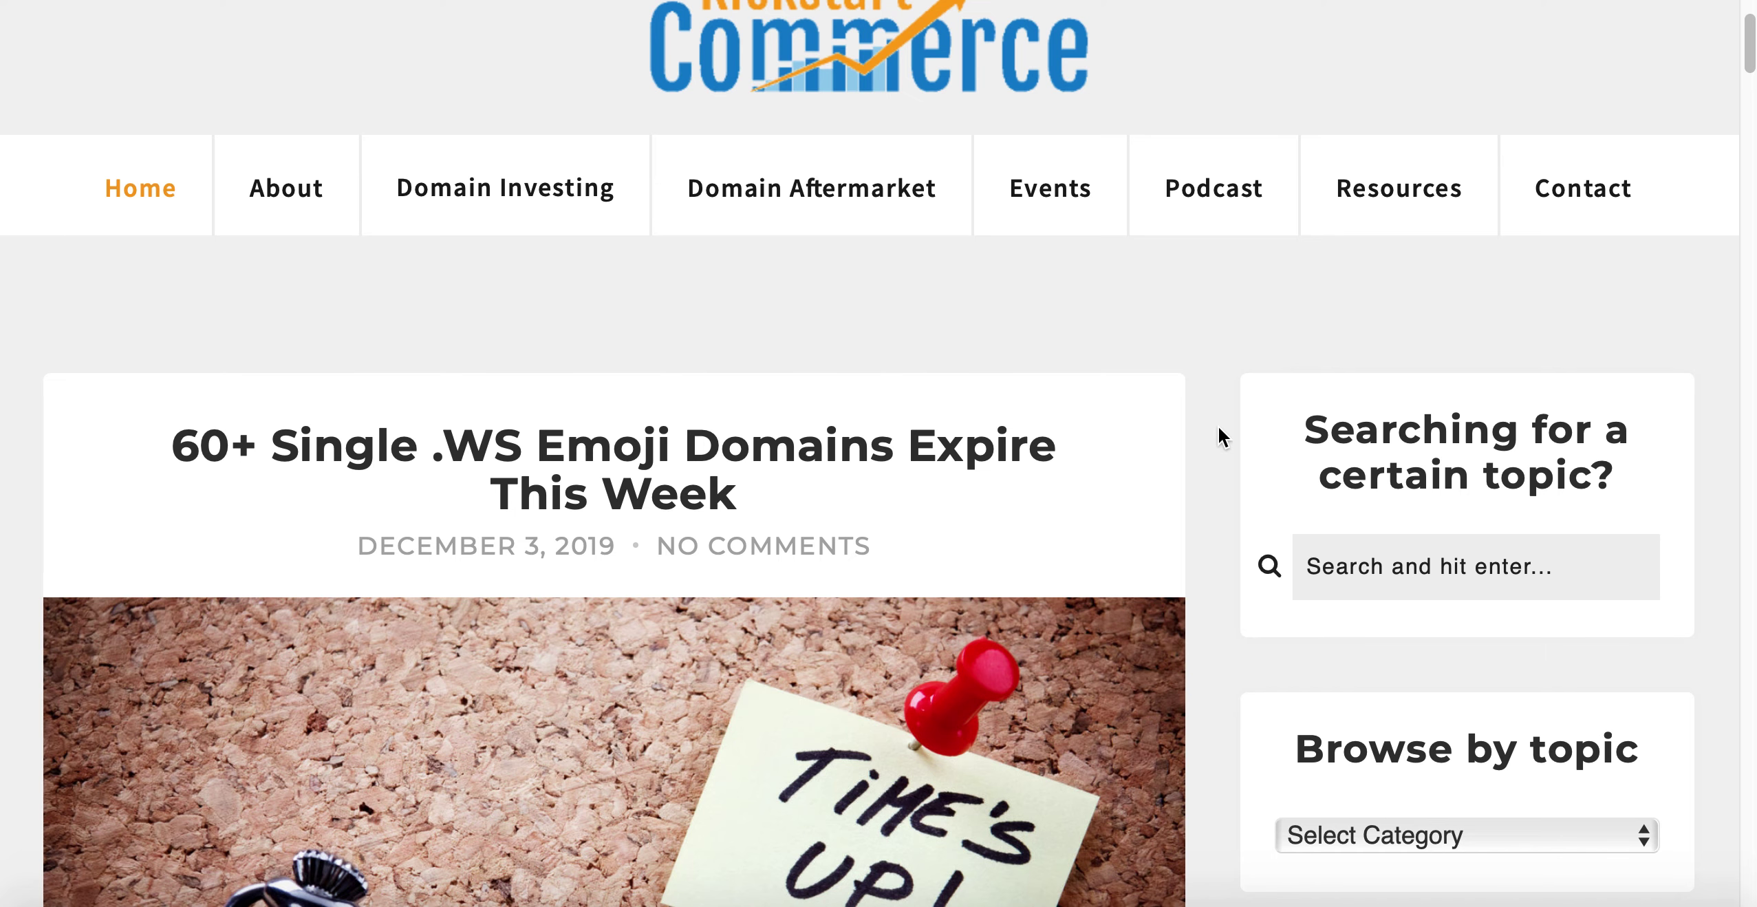
{"action": "scroll", "coordinate": [1233, 465], "scroll_direction": "down", "scroll_amount": 10}
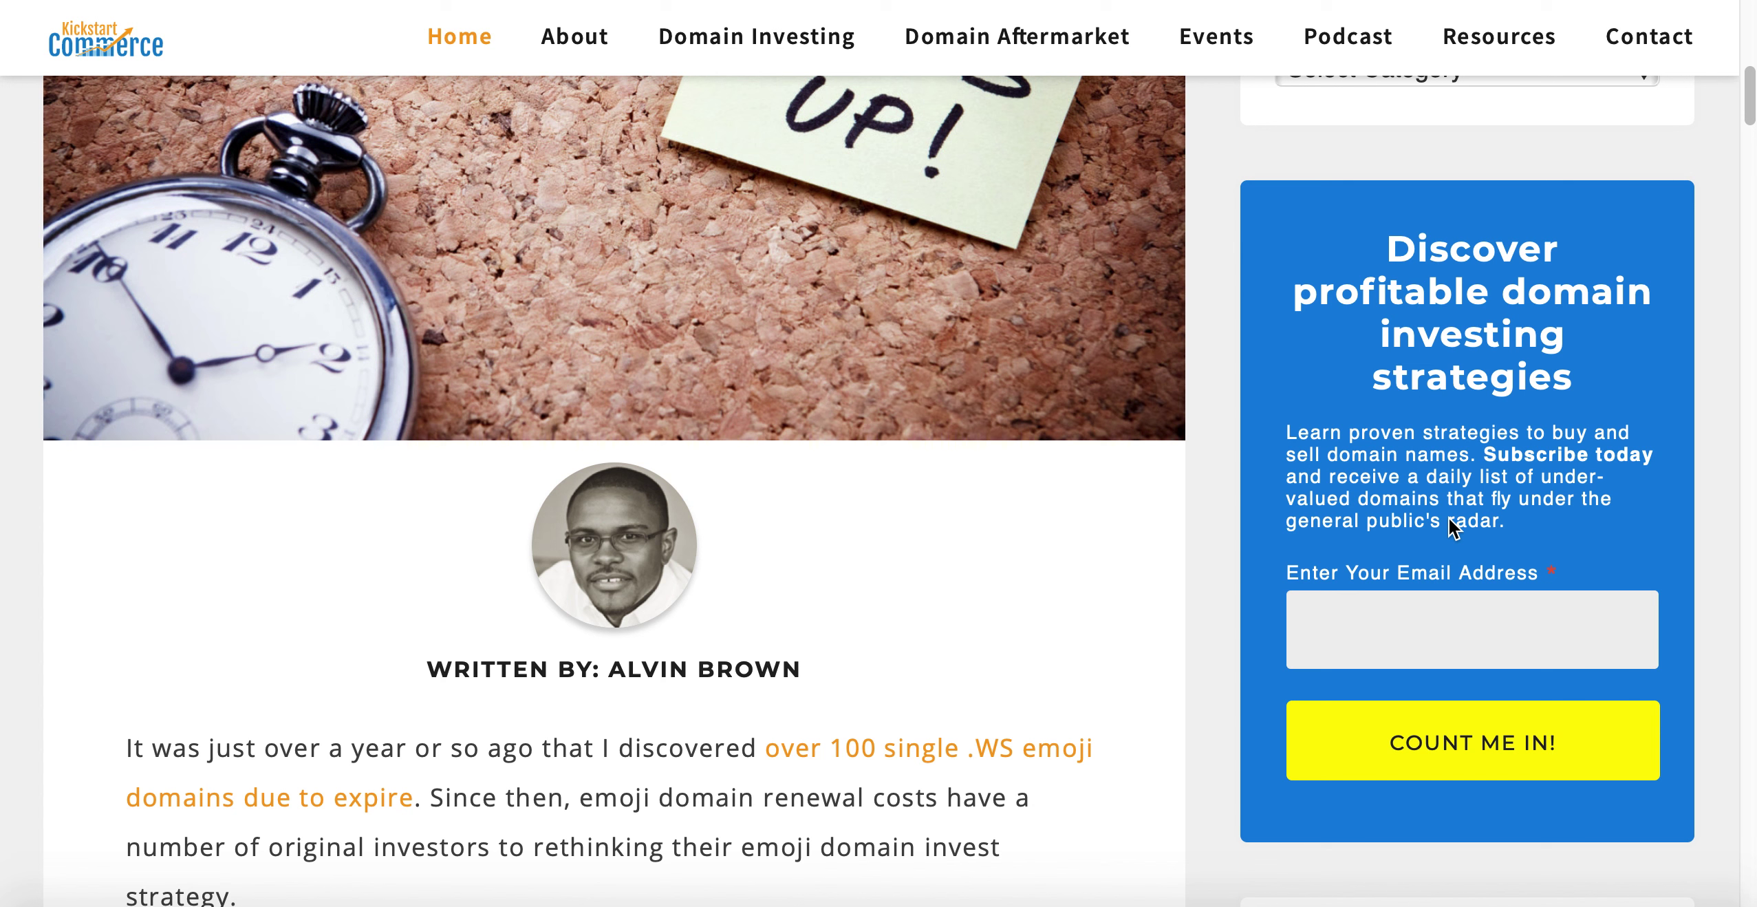
{"action": "scroll", "coordinate": [1448, 515], "scroll_direction": "up", "scroll_amount": 10}
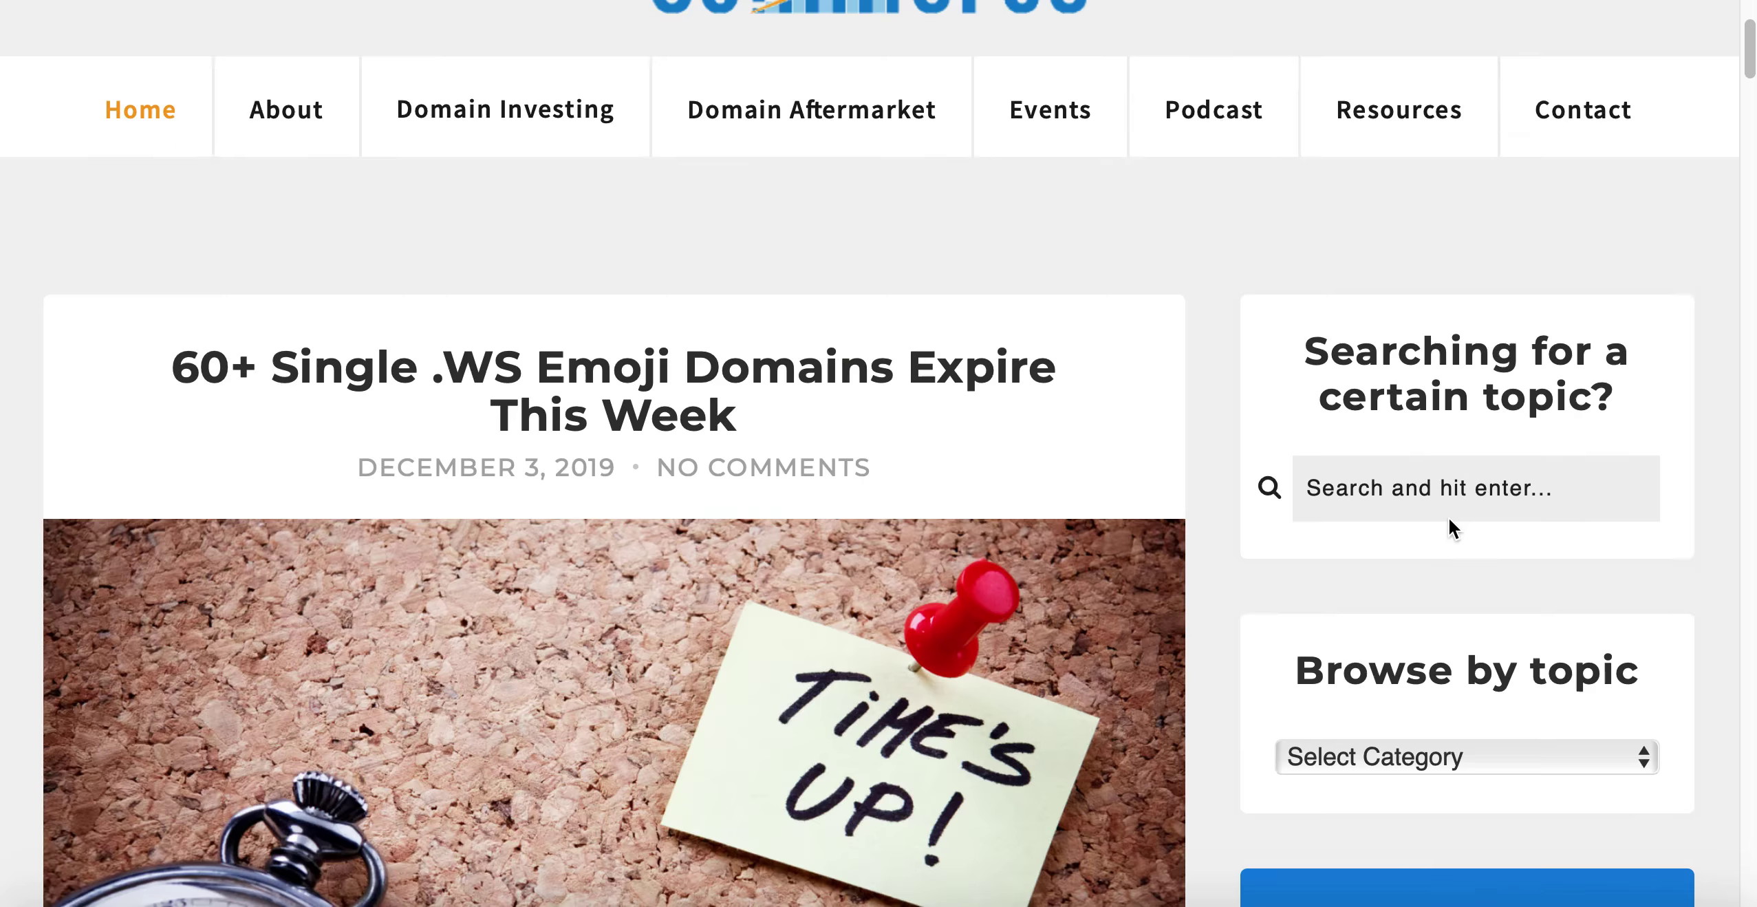